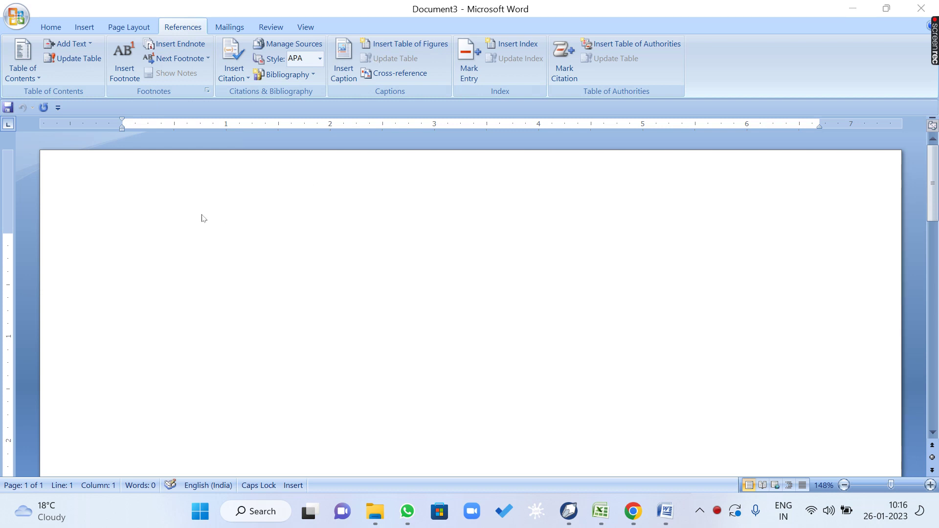
Fill the blank document with sample text using the formula =RAND(100)
click(169, 211)
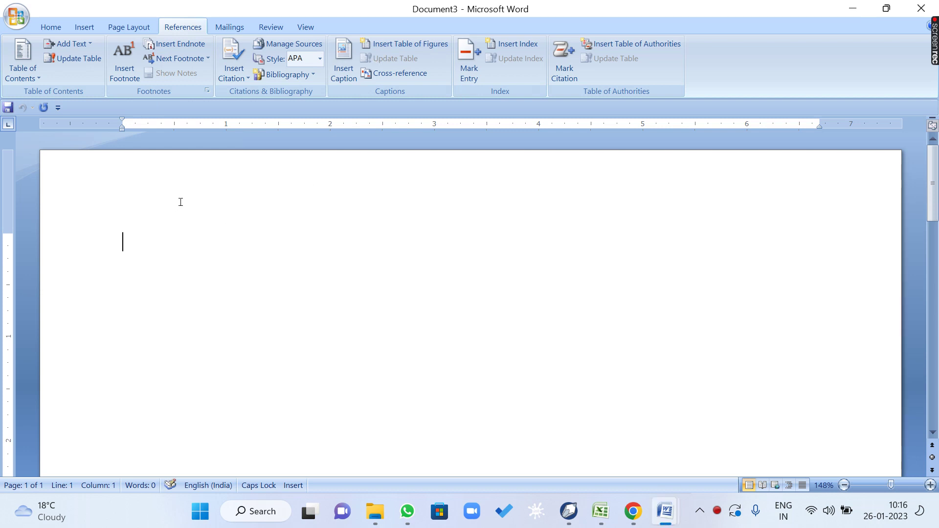
text(=RAN)
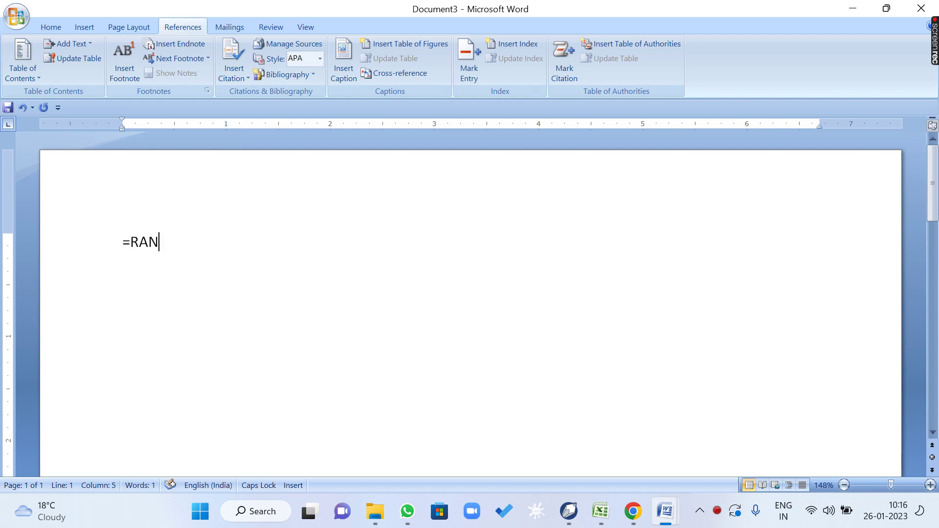
text(D(100)
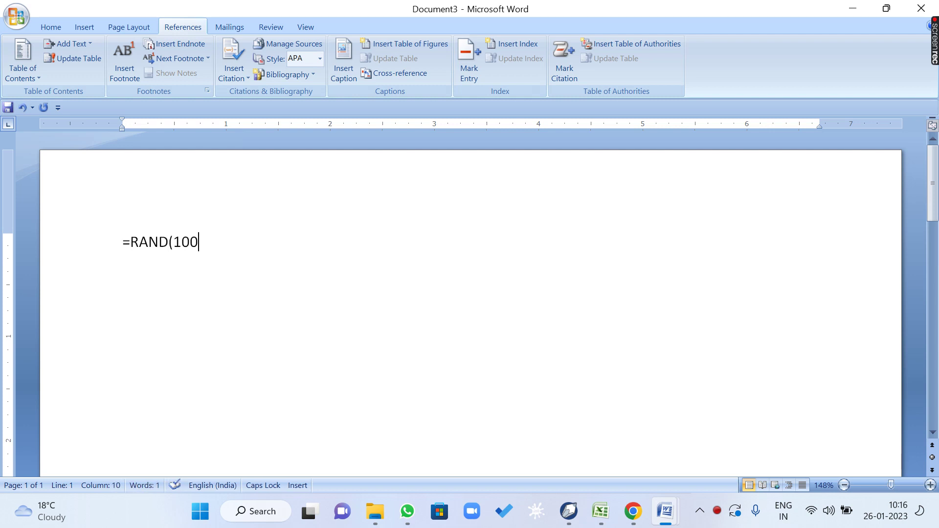
text())
key(Return)
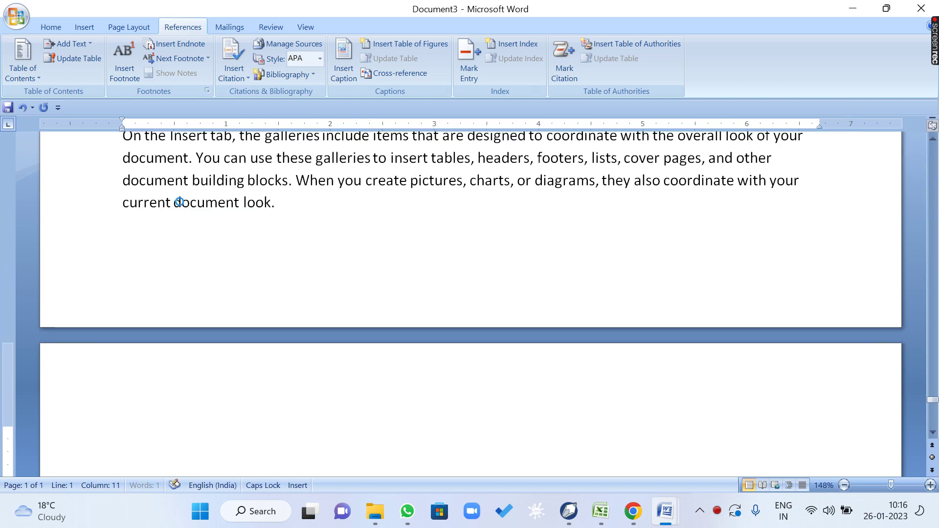
Add the heading HOME on its own line at the very start of the document
key(ctrl+Home)
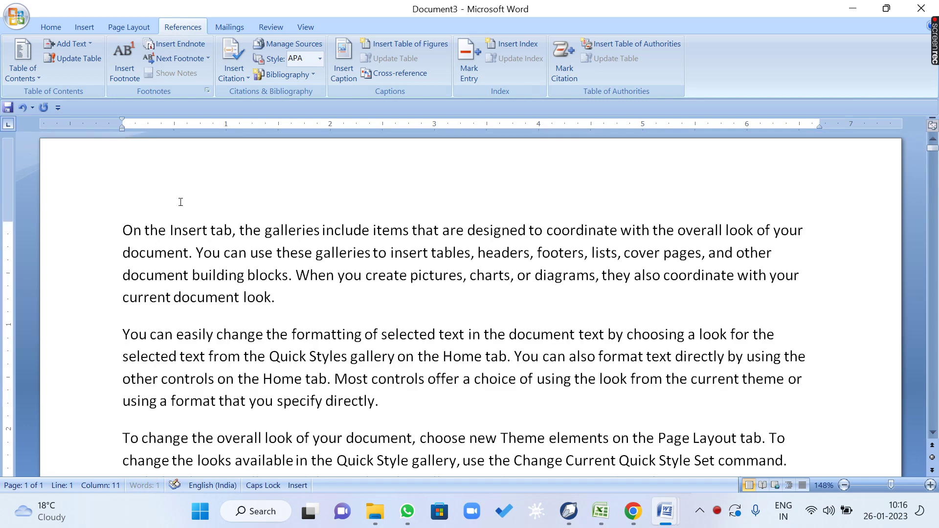
key(Return)
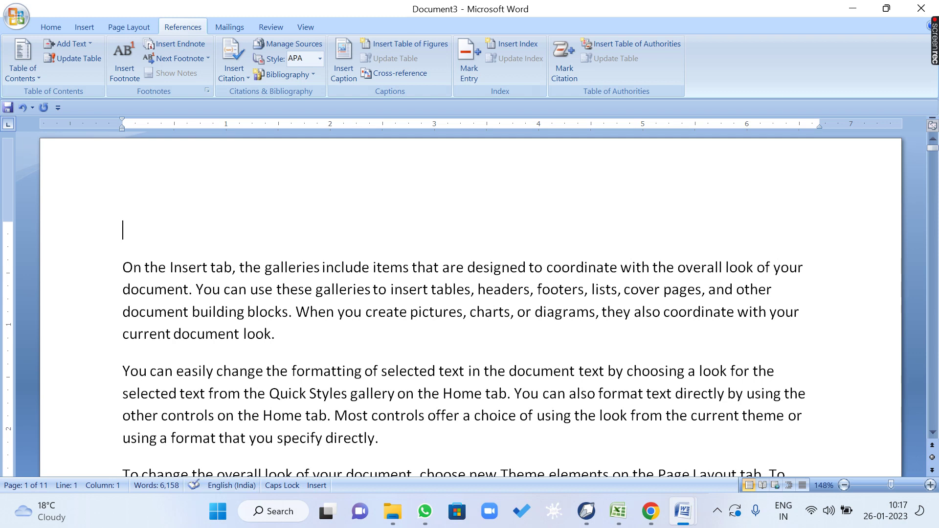
text(HOME)
Add the heading INSERT on its own line above the third body paragraph on page 1
key(Down)
key(Down)
key(Down)
key(Down)
key(Down)
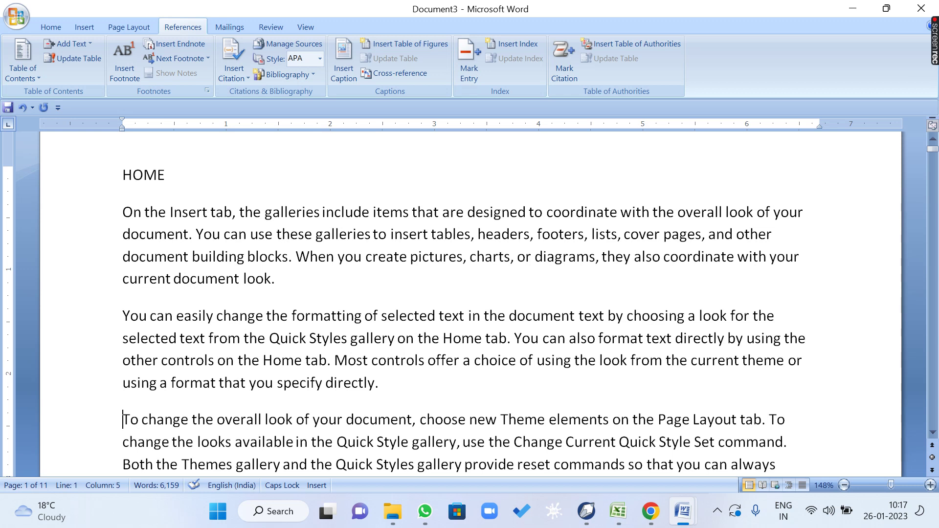
text(INES)
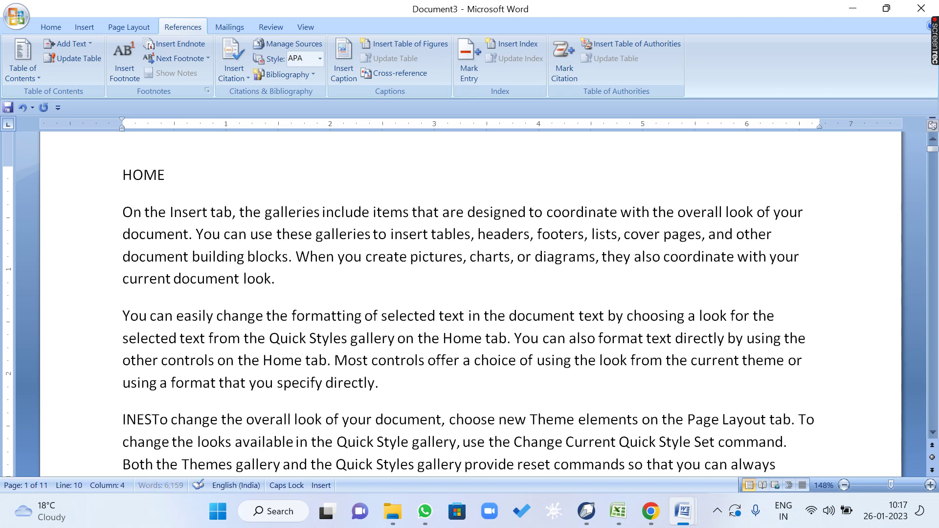
key(BackSpace)
key(BackSpace)
text(SERT)
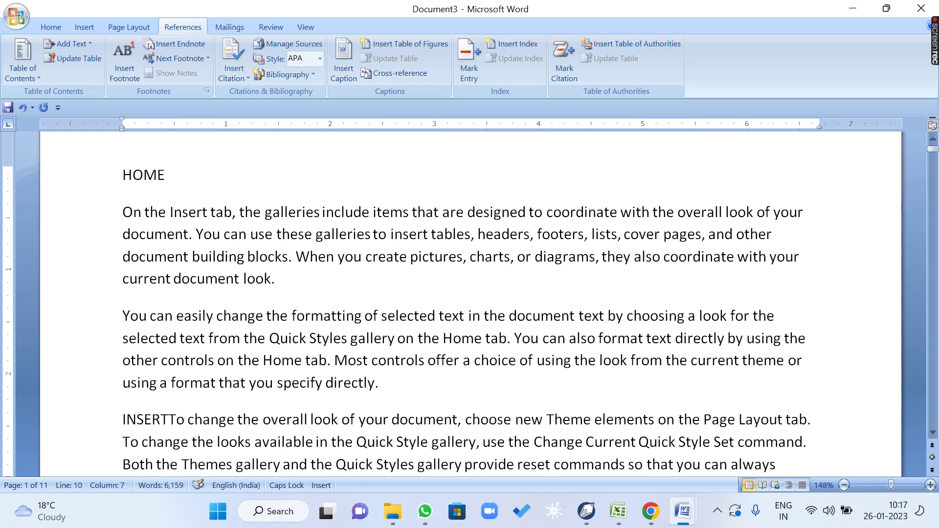
key(Return)
Add the heading PAGE LAYOUT on its own line two paragraphs below the INSERT heading
key(Down)
key(Down)
key(Down)
key(Down)
key(Down)
key(Down)
key(Down)
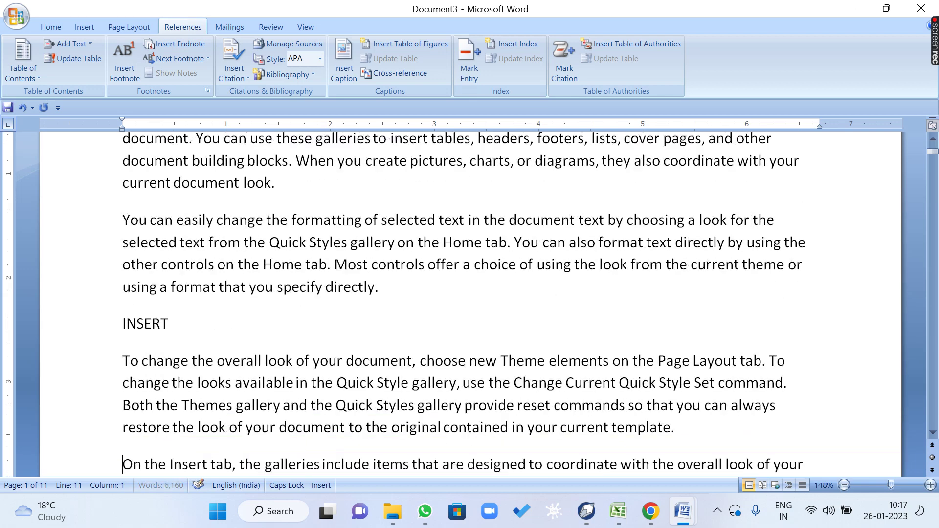
key(Down)
key(Down)
key(Return)
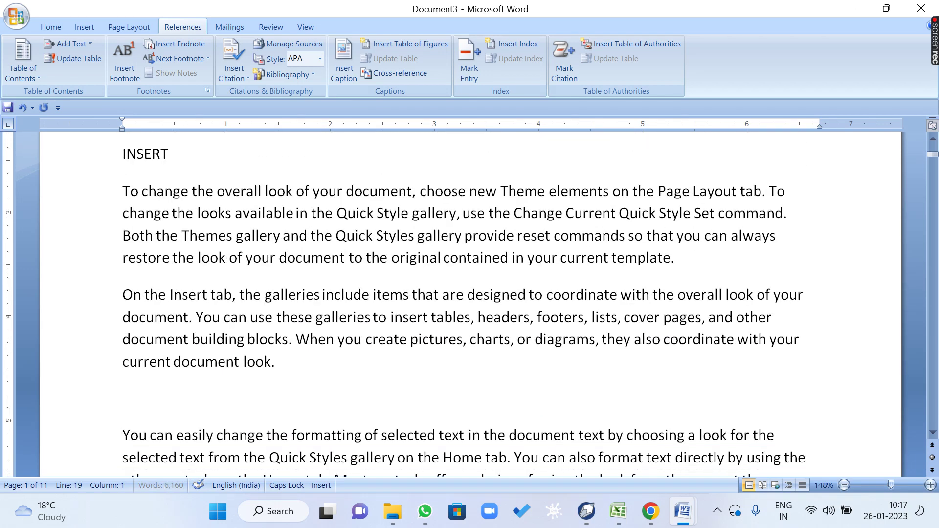
key(Up)
text(PAGE LAYO)
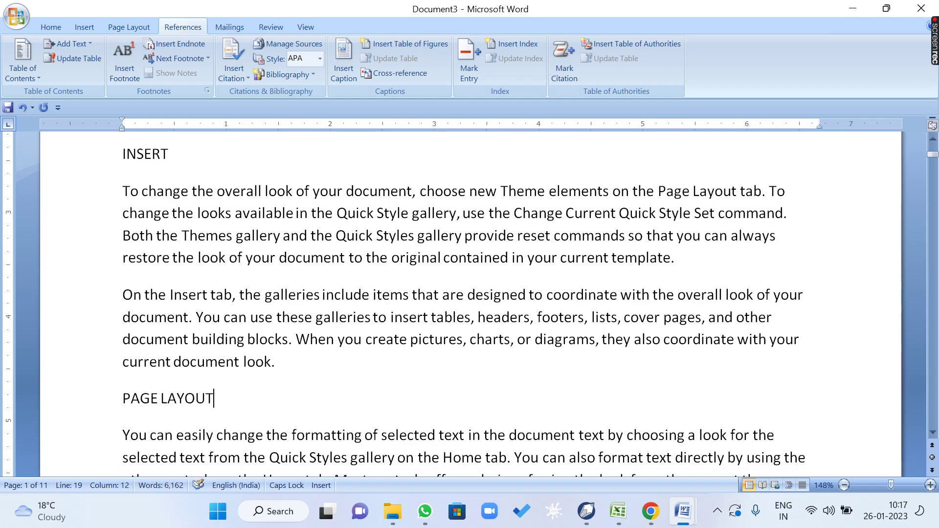
Add the heading REFERENCE on its own line at the start of page 2
scroll(214, 465, down, 9)
scroll(214, 464, down, 1)
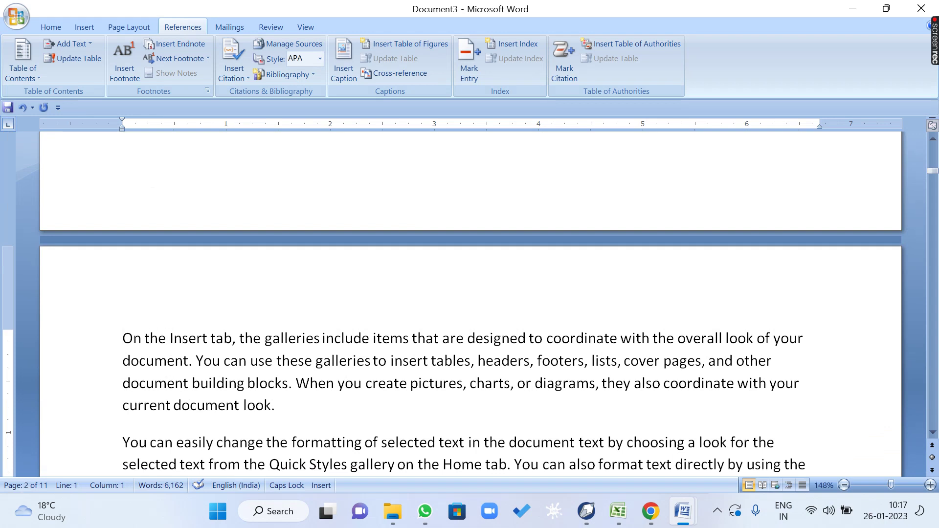
text(REFERENCE)
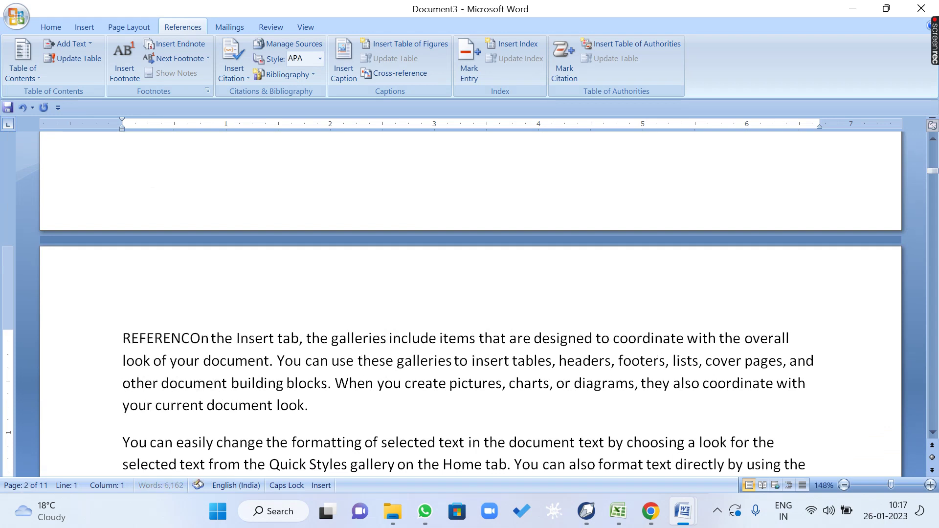
key(Return)
Add the heading MAILINGS on its own line two paragraphs below the REFERENCE heading
scroll(469, 303, down, 2)
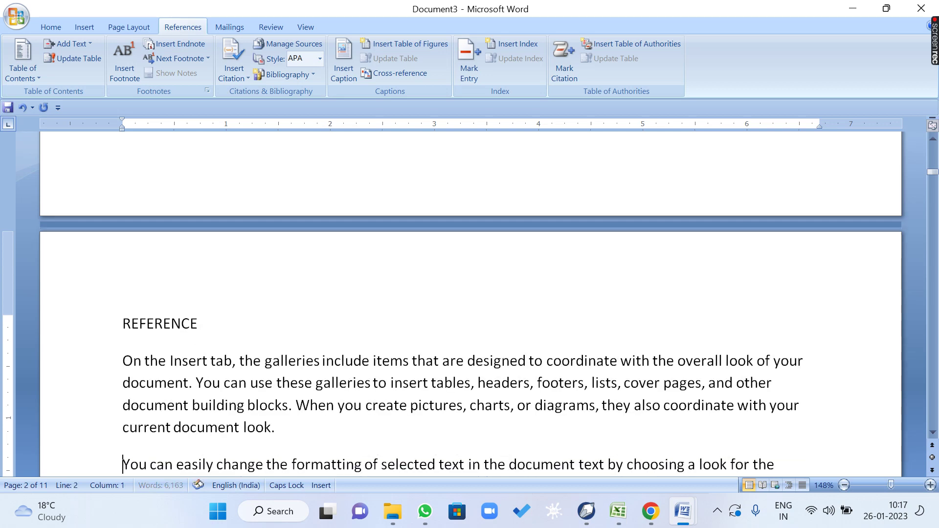
key(Down)
key(Down)
key(Up)
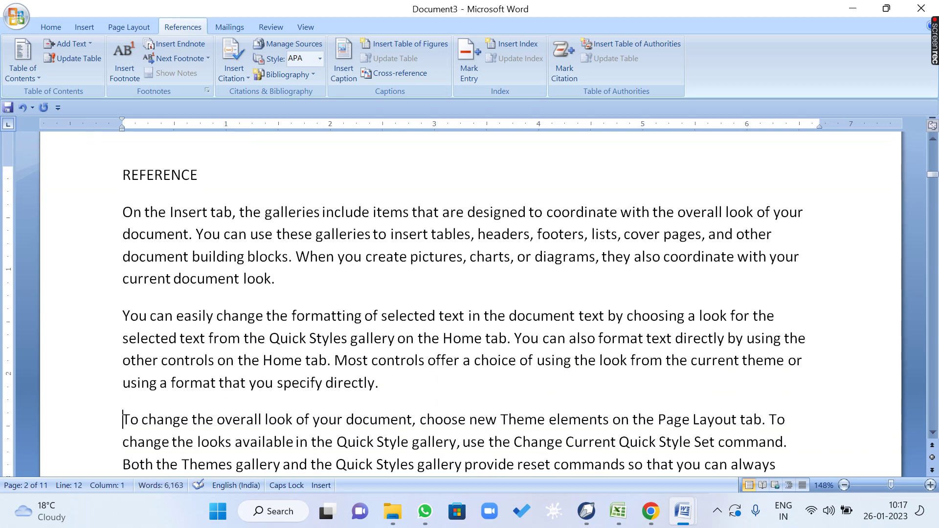
key(Return)
key(Up)
text(MAILINGS)
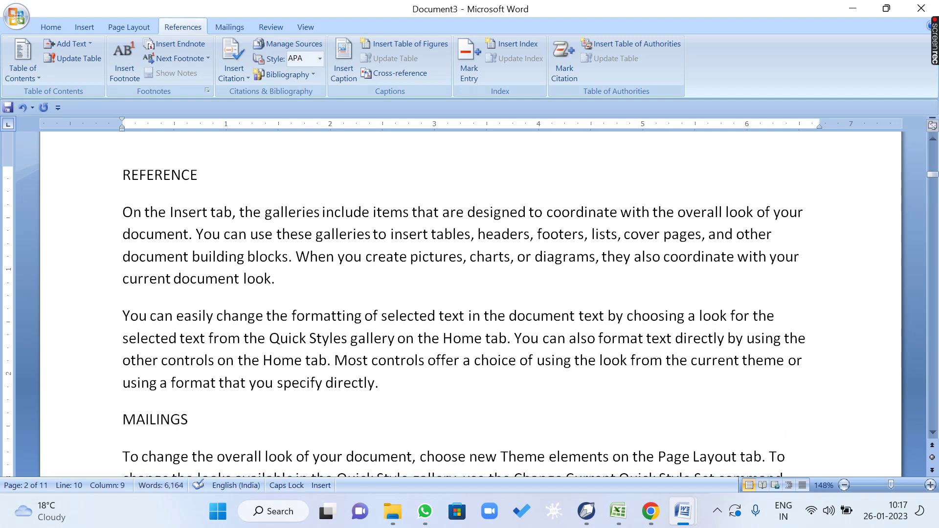
Add the heading REVIEW on its own line three paragraphs below the MAILINGS heading
scroll(189, 455, down, 3)
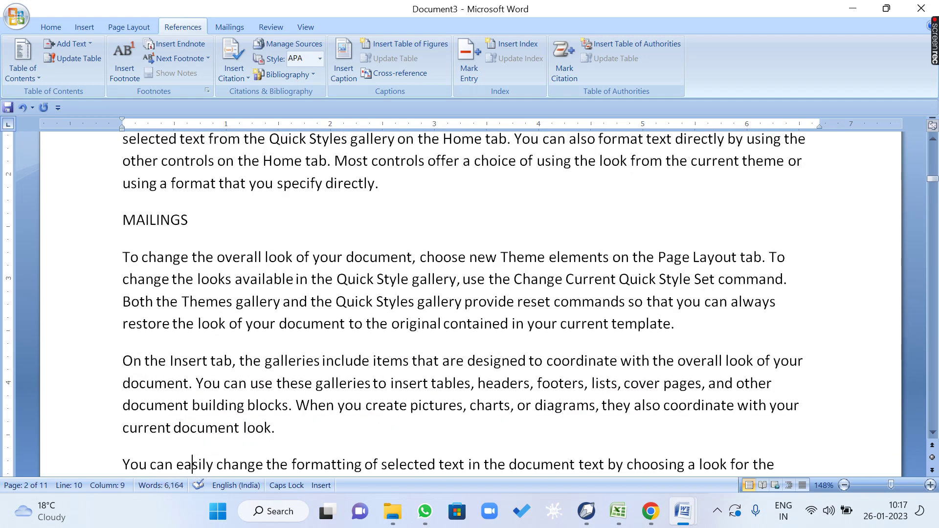
scroll(192, 464, down, 4)
click(189, 463)
scroll(189, 464, down, 1)
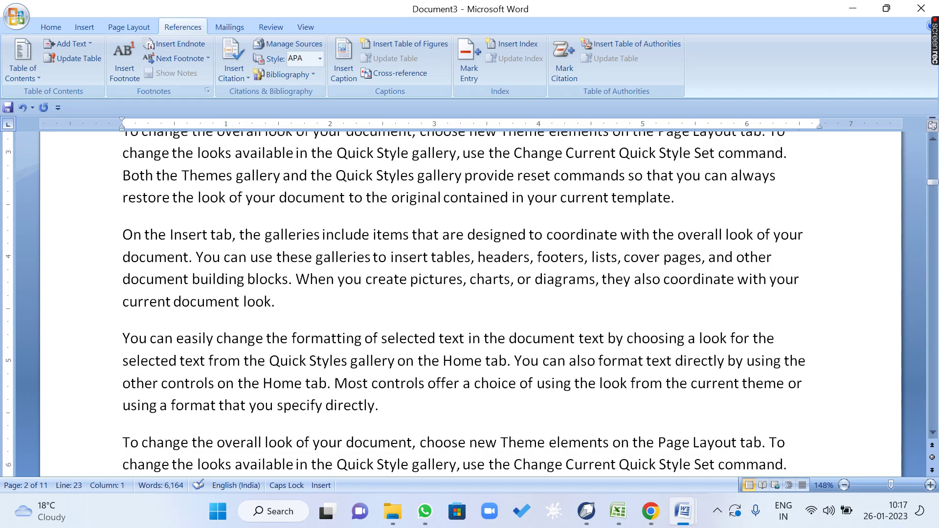
text(REVIEW)
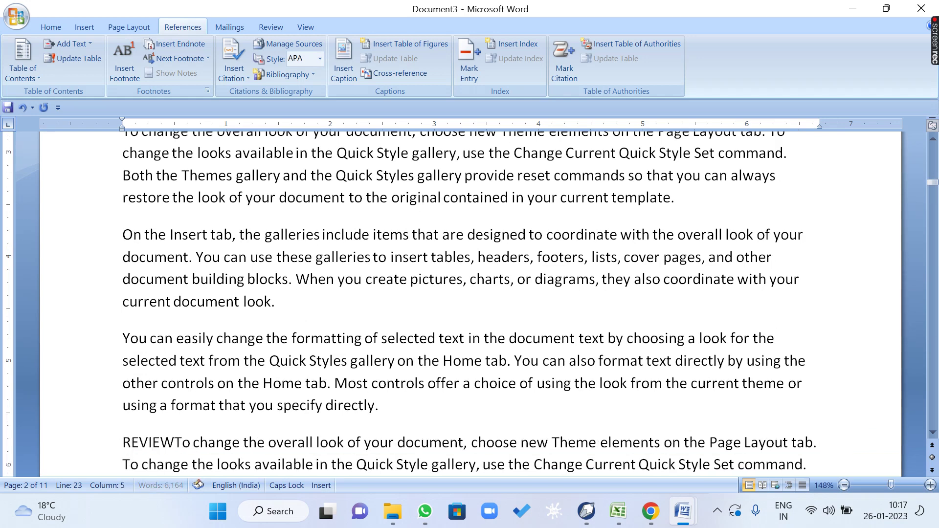
key(Return)
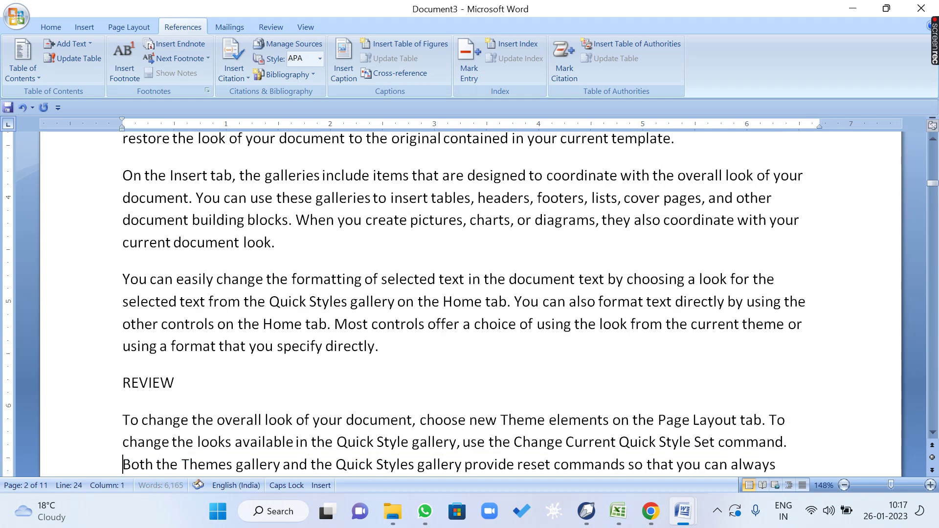
Add the heading VIEW on its own line at the start of page 3
scroll(469, 303, down, 8)
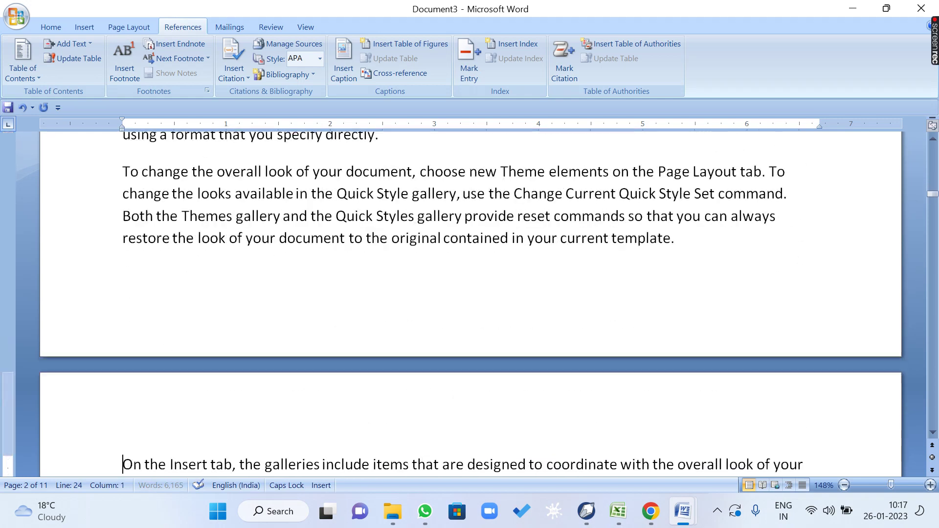
scroll(469, 303, down, 1)
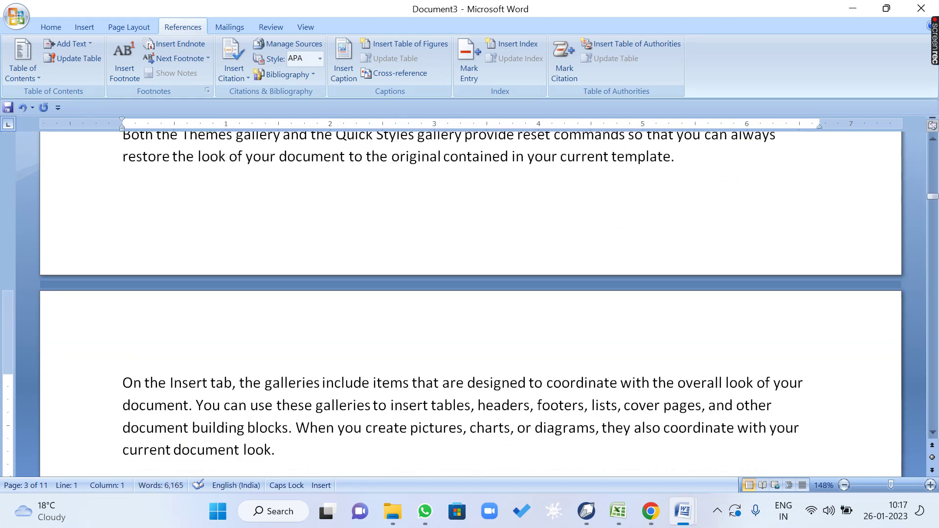
key(Return)
text(V)
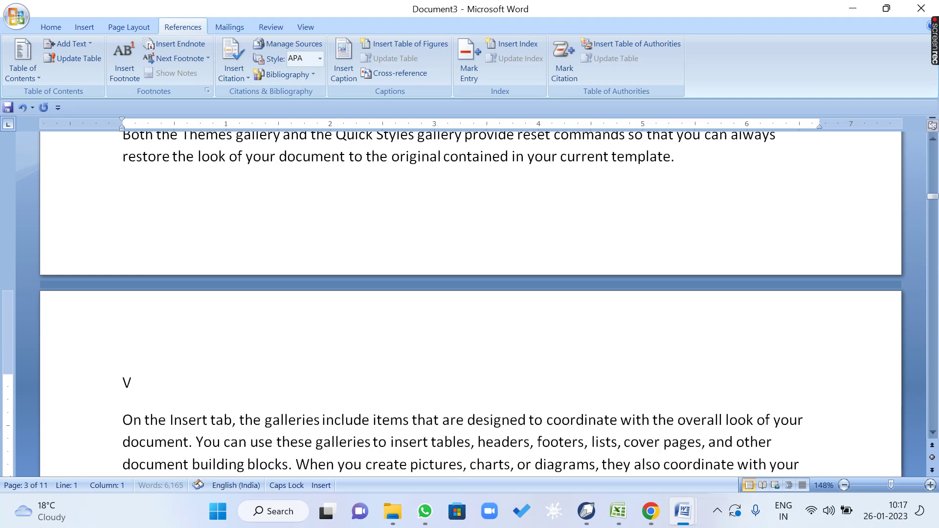
text(IEW)
Add the heading DESIGN on its own line three paragraphs below the VIEW heading
scroll(157, 464, down, 3)
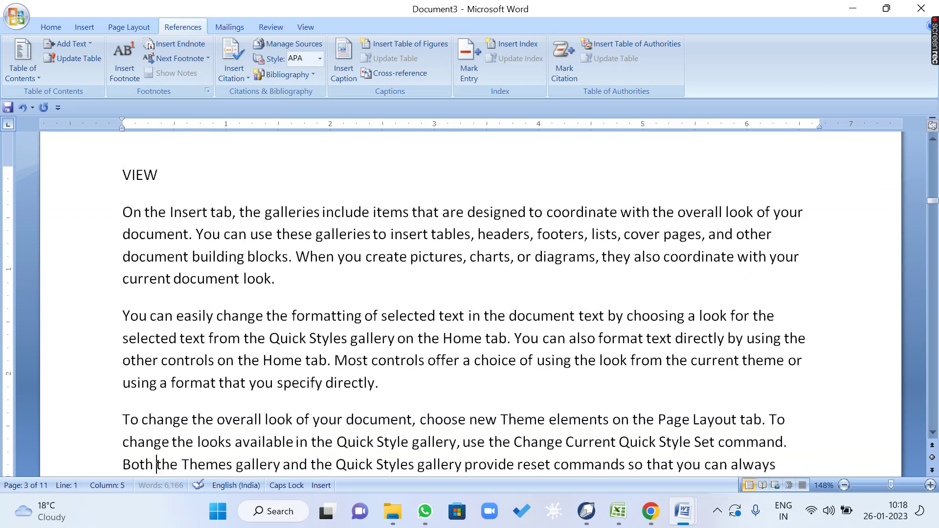
scroll(157, 464, down, 1)
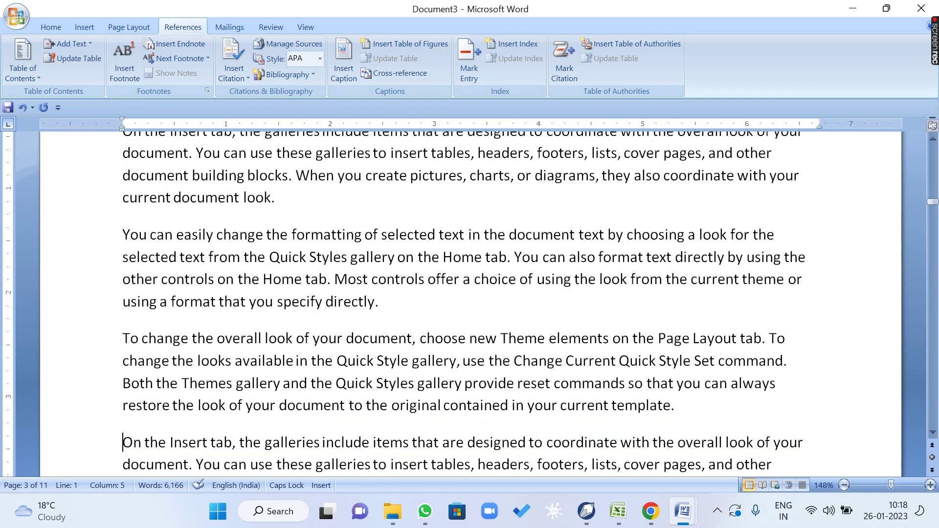
text(DESIGN)
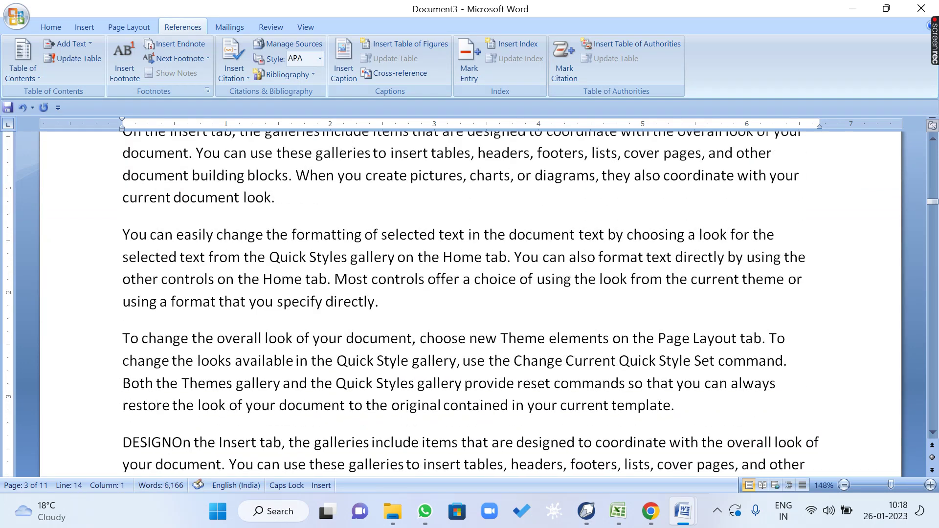
key(Return)
Add the heading LAYOUT on its own line three paragraphs below the DESIGN heading
scroll(470, 303, down, 2)
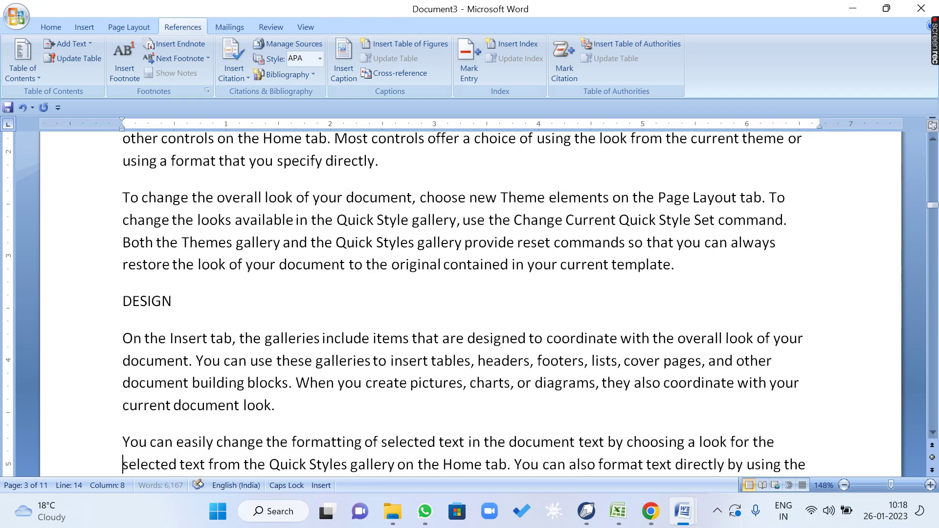
key(Down)
key(Down)
key(Down)
key(Down)
key(Down)
key(Down)
key(Down)
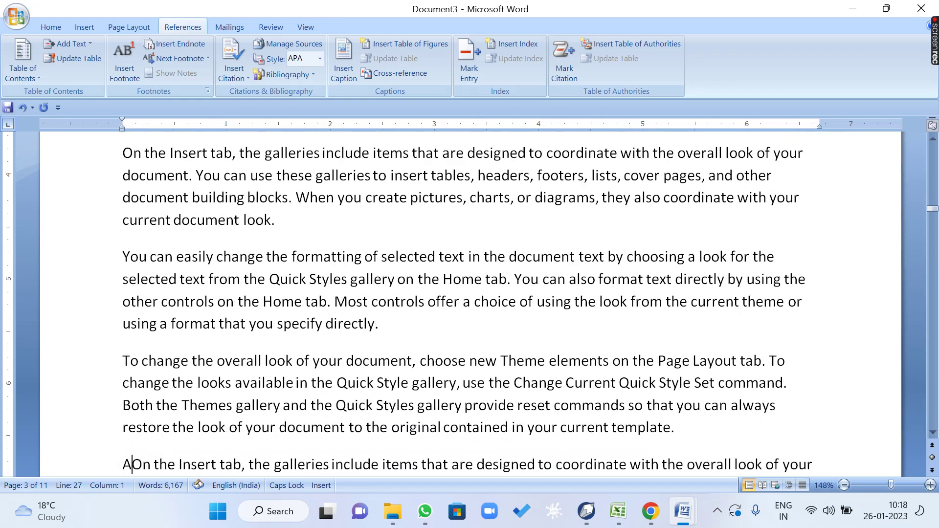
text(LAYOUT)
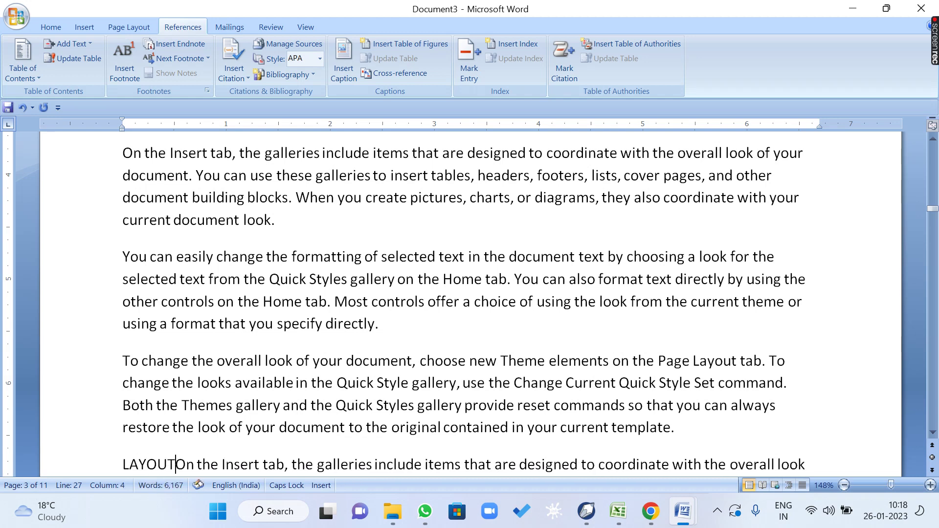
key(Return)
Add the heading FORMAT on its own line at the start of page 4
key(Down)
key(Down)
key(Down)
key(Down)
key(Down)
key(Down)
key(Down)
key(Down)
key(Down)
key(Down)
key(Down)
key(Down)
key(Down)
key(Down)
key(Down)
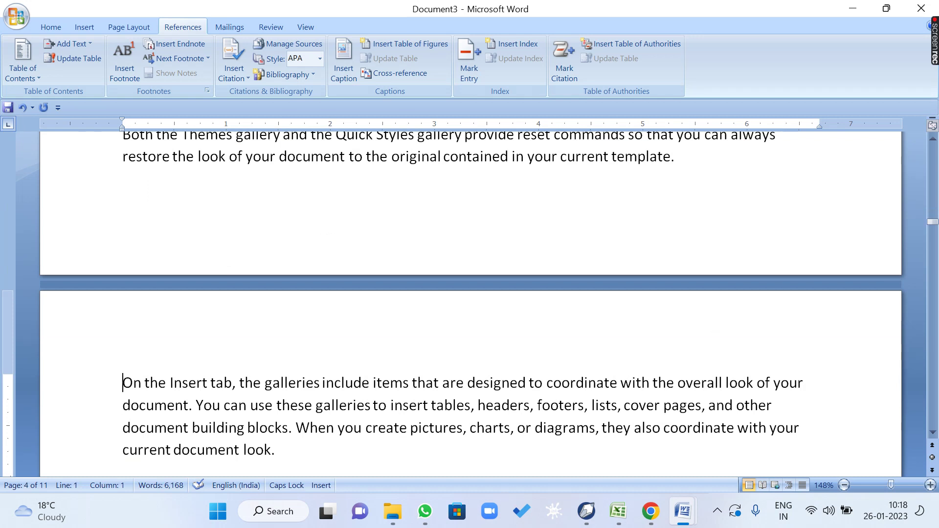
key(Return)
key(Up)
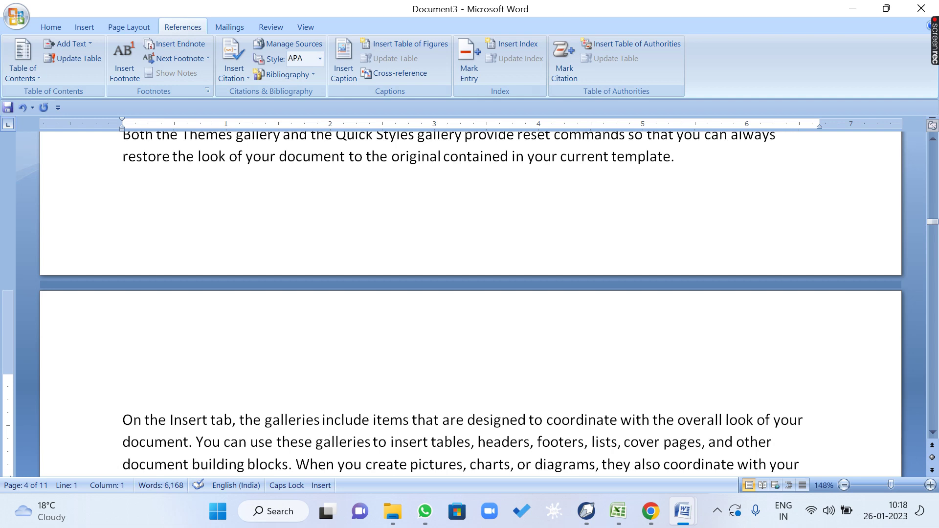
text(FORMAT)
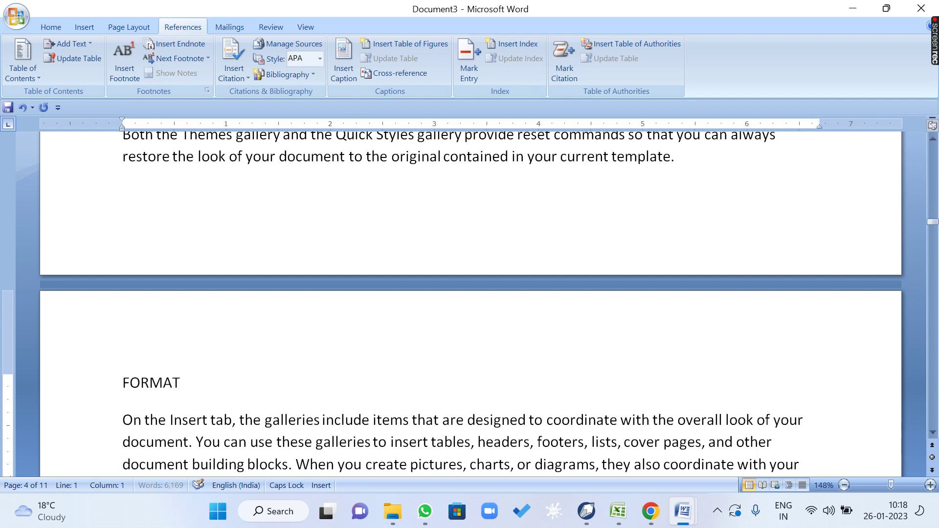
Add the heading FONT on its own line below the first paragraph under the FORMAT heading on page 4
scroll(183, 442, down, 3)
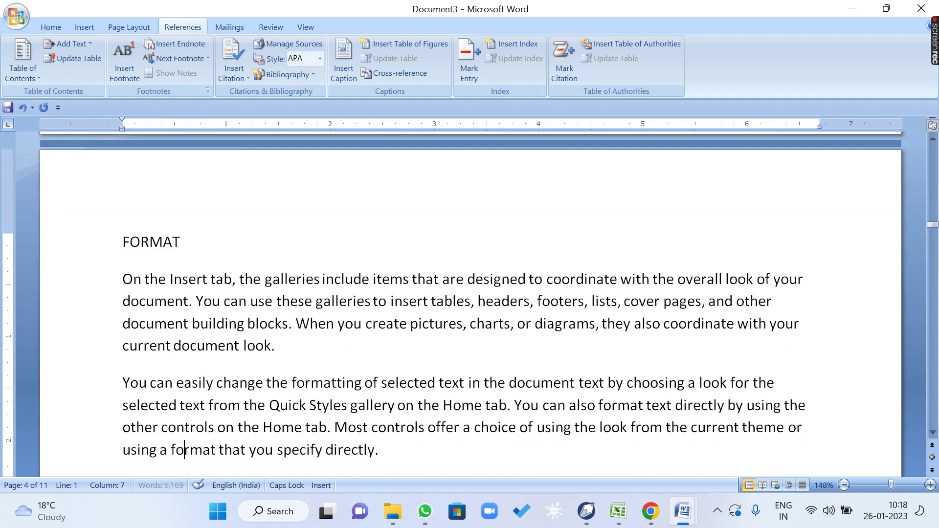
key(Left)
key(Left)
key(Left)
key(Left)
key(Left)
key(Left)
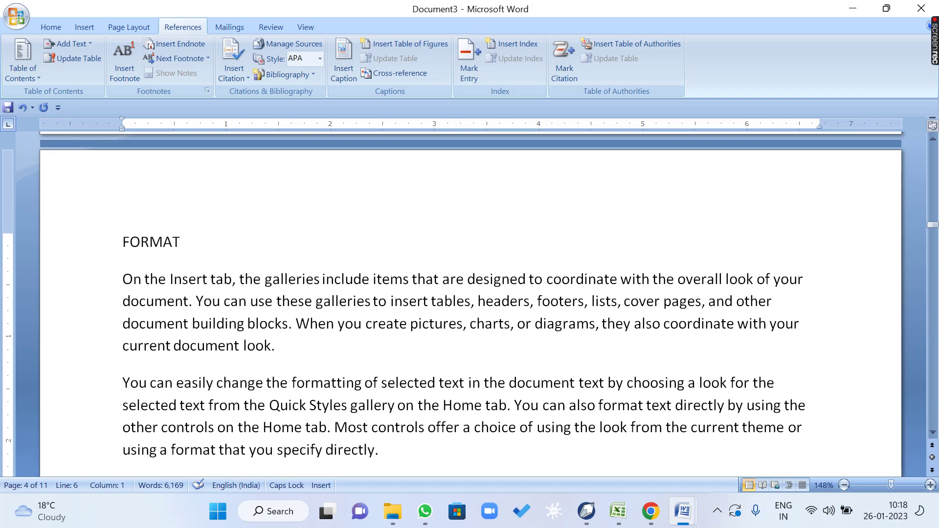
text(TABL)
key(BackSpace)
key(BackSpace)
key(BackSpace)
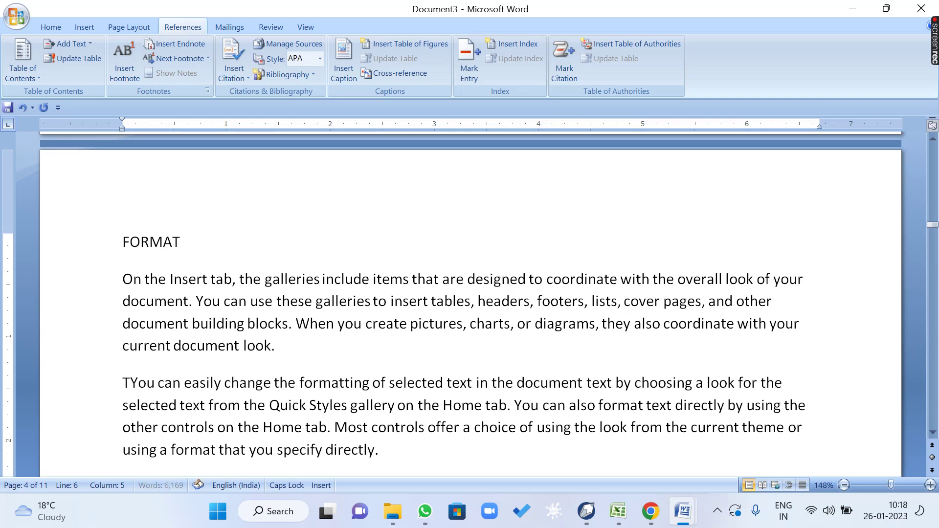
key(BackSpace)
text(FONT)
key(Return)
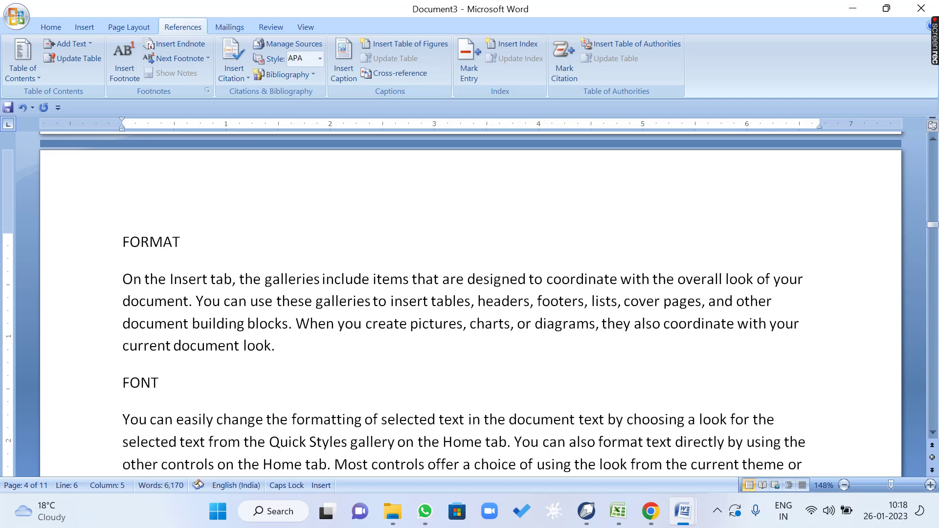
Add the heading TABLE on its own line one paragraph below the FONT heading
key(Down)
key(Down)
key(Down)
key(Down)
key(Down)
key(Down)
key(Return)
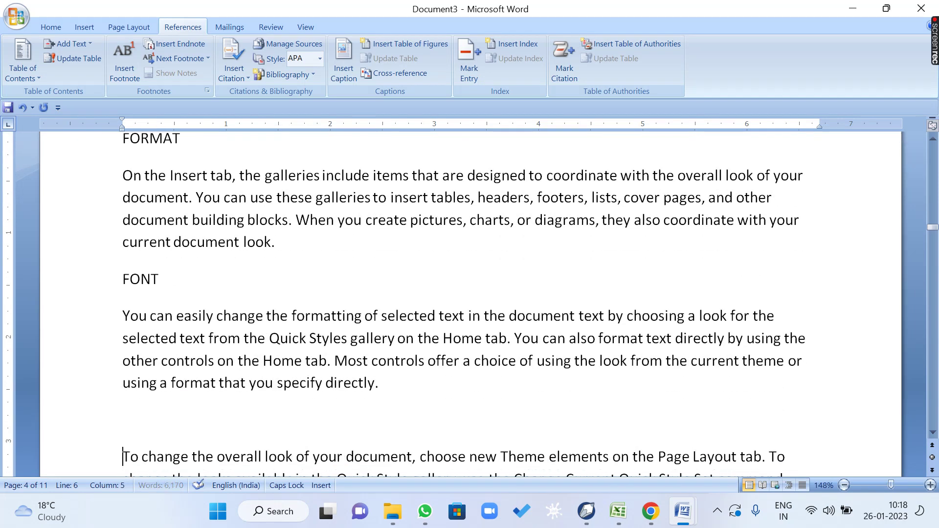
key(Up)
text(TABLE)
Add the heading CLIPBOARD on its own line one paragraph below the TABLE heading
scroll(166, 464, down, 3)
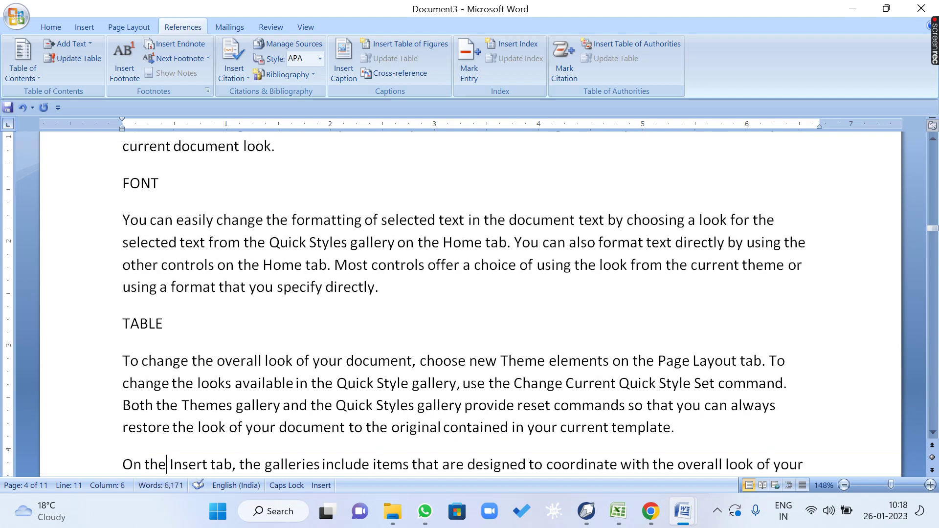
key(Home)
text(CI)
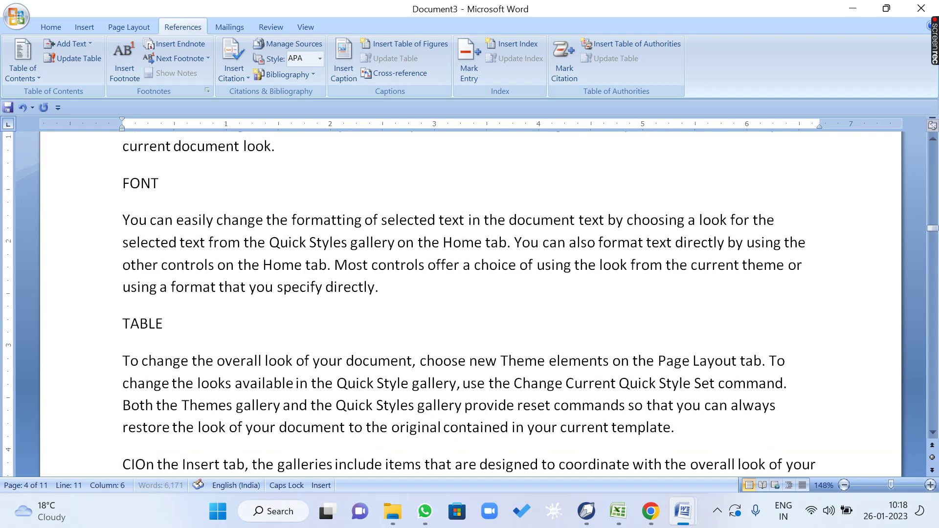
key(BackSpace)
text(LIPBOARD)
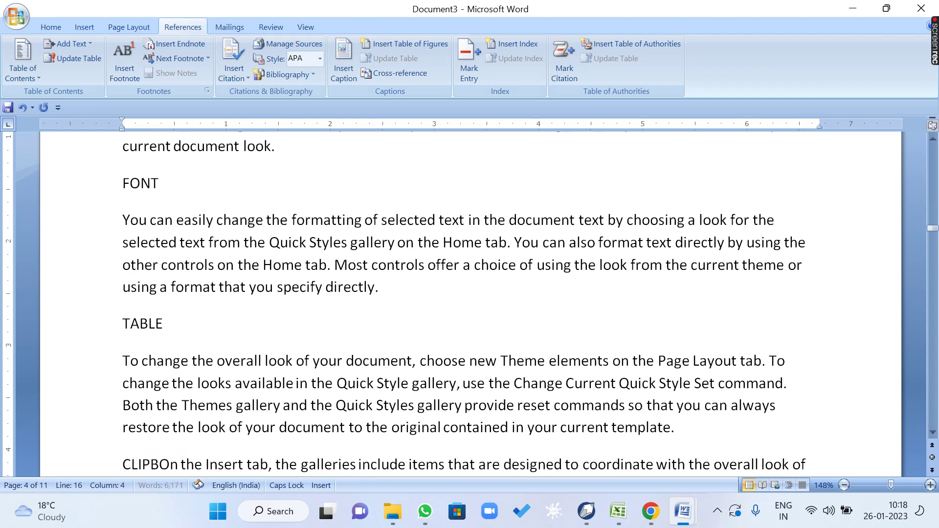
key(Return)
Add the heading PARAGRAPH on its own line one paragraph below the CLIPBOARD heading
key(Down)
key(Down)
key(Down)
key(Down)
key(Down)
key(Down)
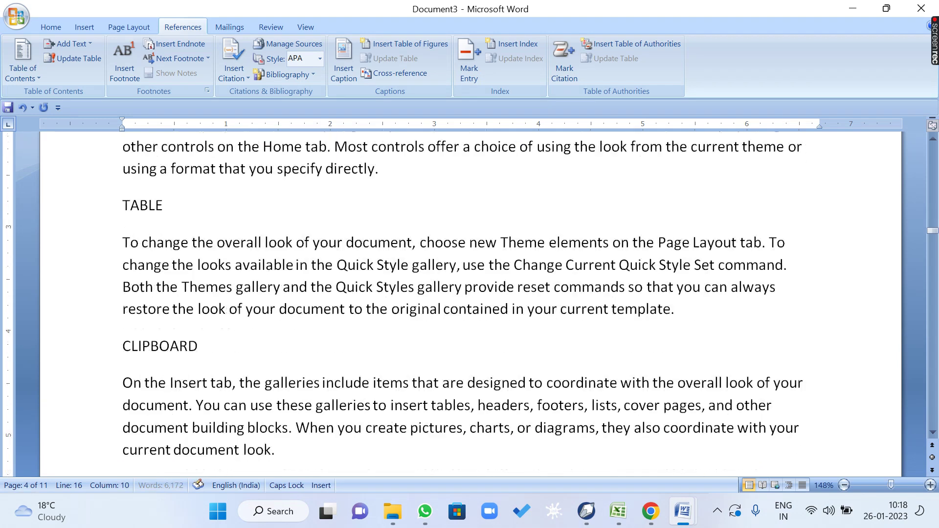
text(PARAGRA)
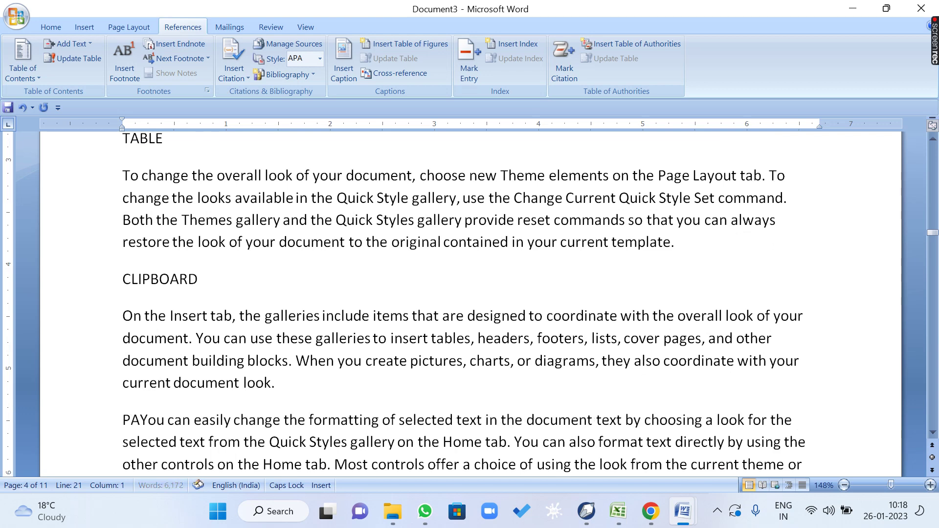
text(PH)
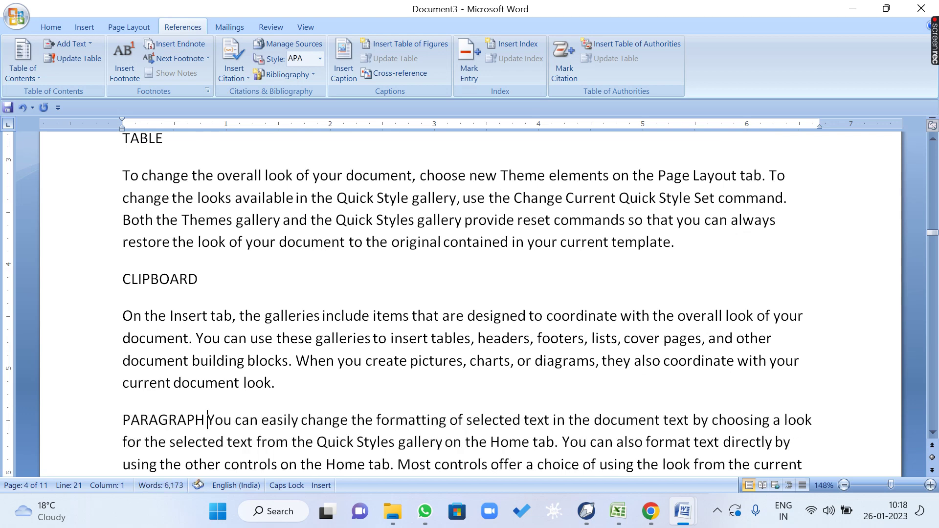
key(Return)
Add the heading STYLES on its own line one paragraph below the PARAGRAPH heading
scroll(470, 303, down, 2)
key(Down)
key(Down)
key(Down)
key(Down)
key(Down)
key(Down)
key(Up)
key(Up)
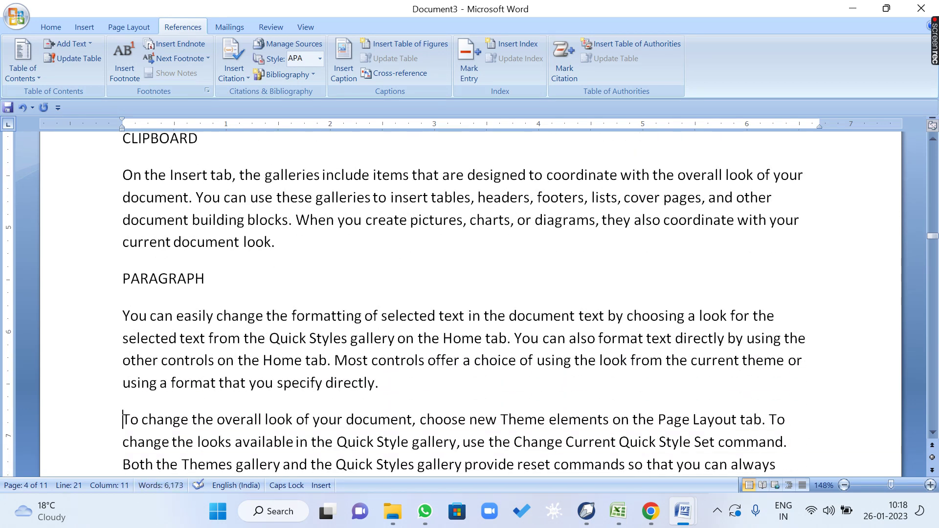
key(Return)
key(Up)
text(STYLE)
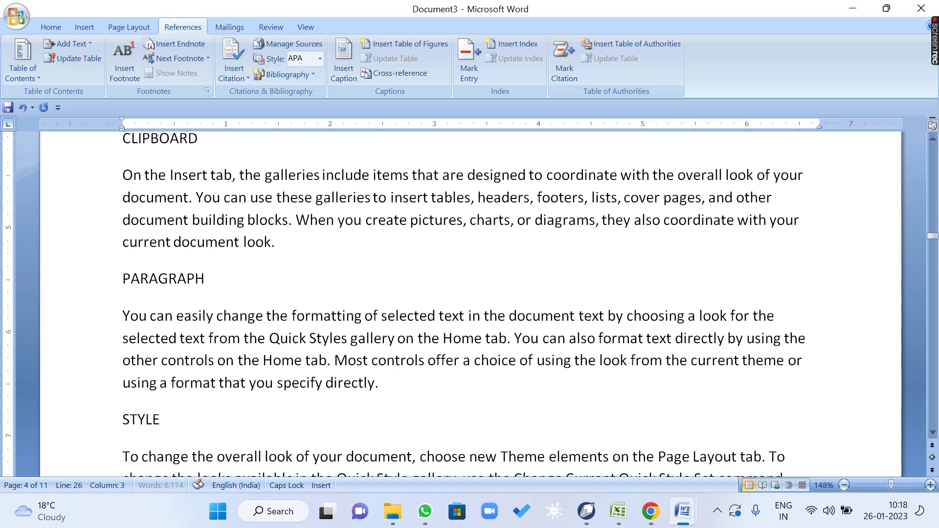
Add the heading EDITTING on its own line one paragraph below the STYLES heading
key(Down)
key(Down)
key(Down)
key(Down)
key(Down)
key(Up)
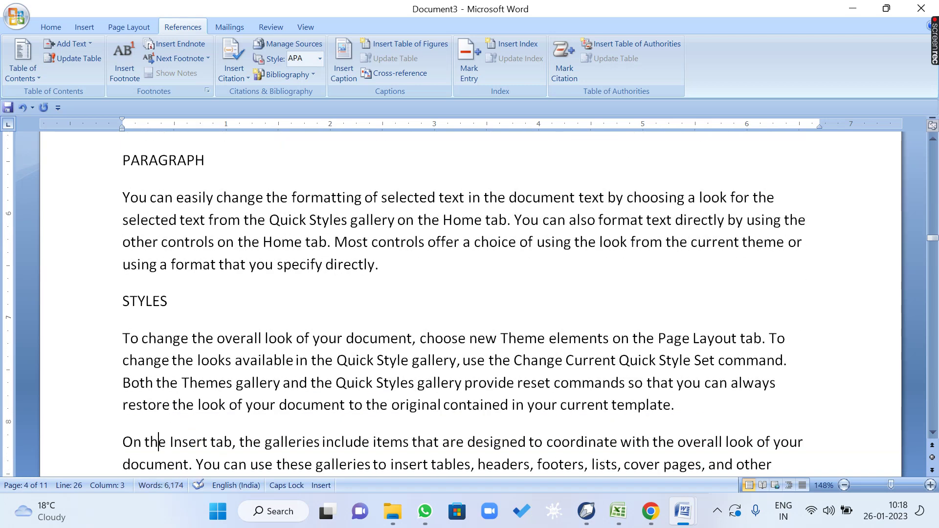
key(Home)
text(EDITTING)
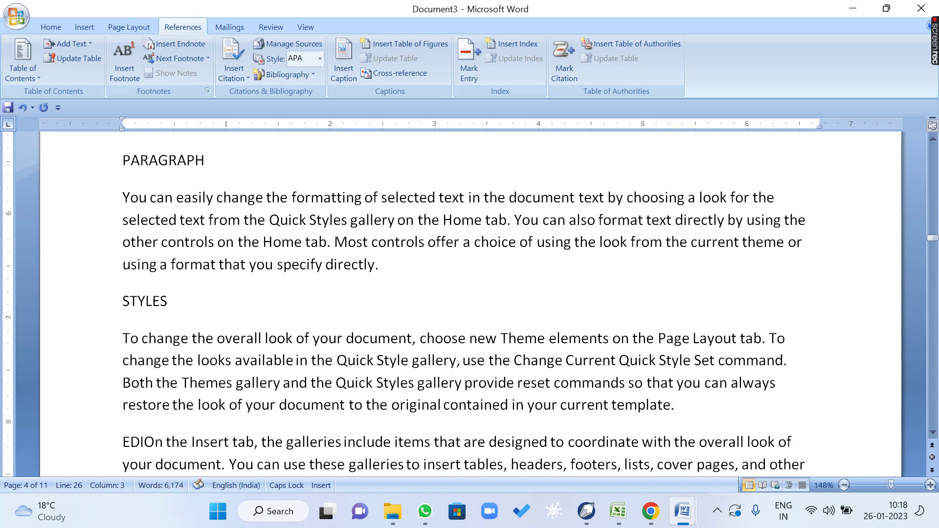
key(Return)
Add the heading PAGES on its own line at the end of page 4, one paragraph below the EDITTING heading
key(Down)
key(Down)
key(Down)
key(Down)
key(Down)
key(Down)
key(Down)
key(Down)
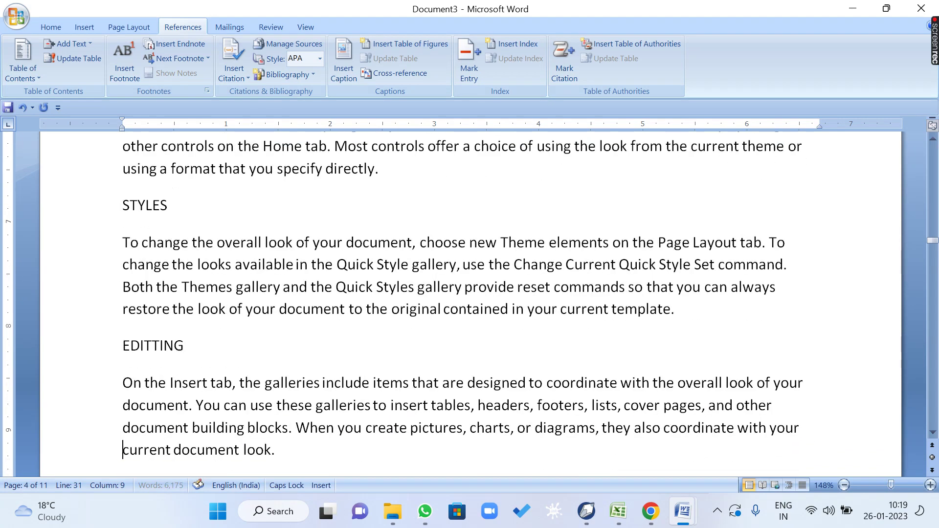
key(ctrl+Return)
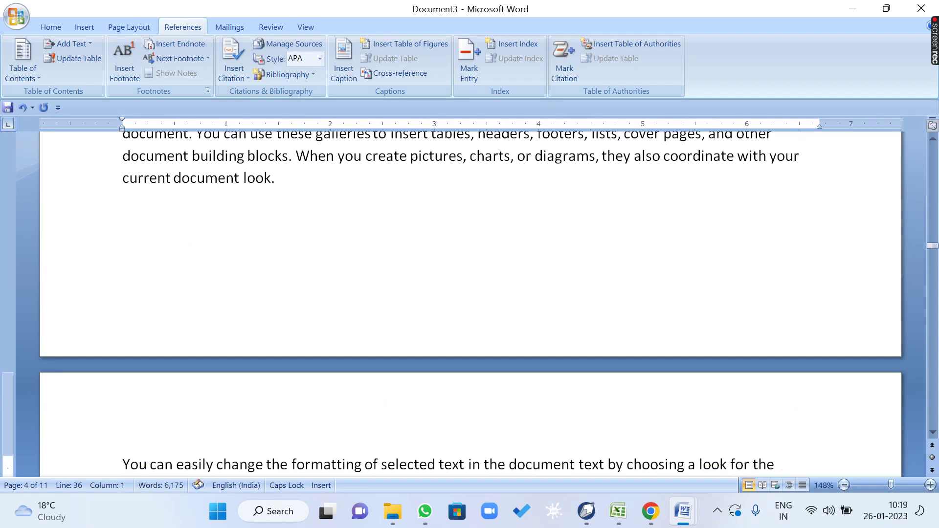
text(PAGES)
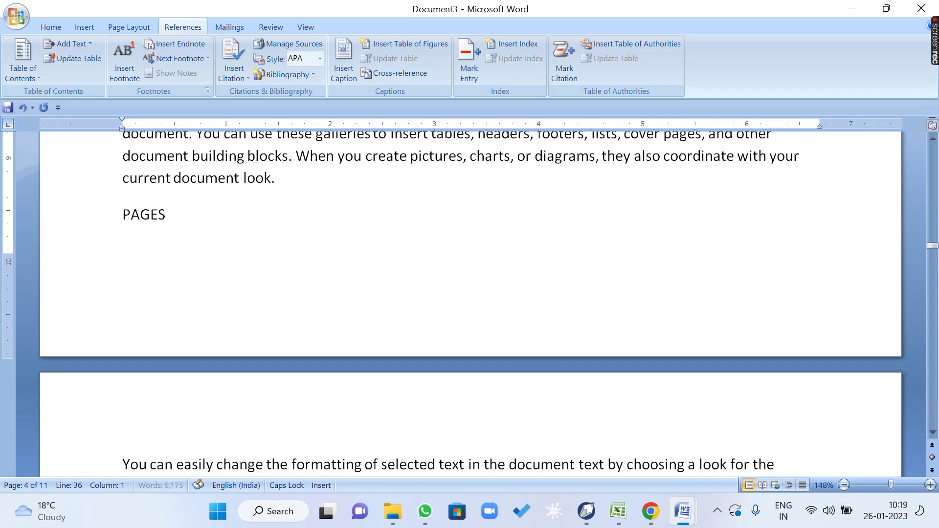
Add the heading CAPTION on its own line below the first paragraph of page 5
key(Down)
key(Down)
key(Down)
key(Down)
key(Down)
key(Down)
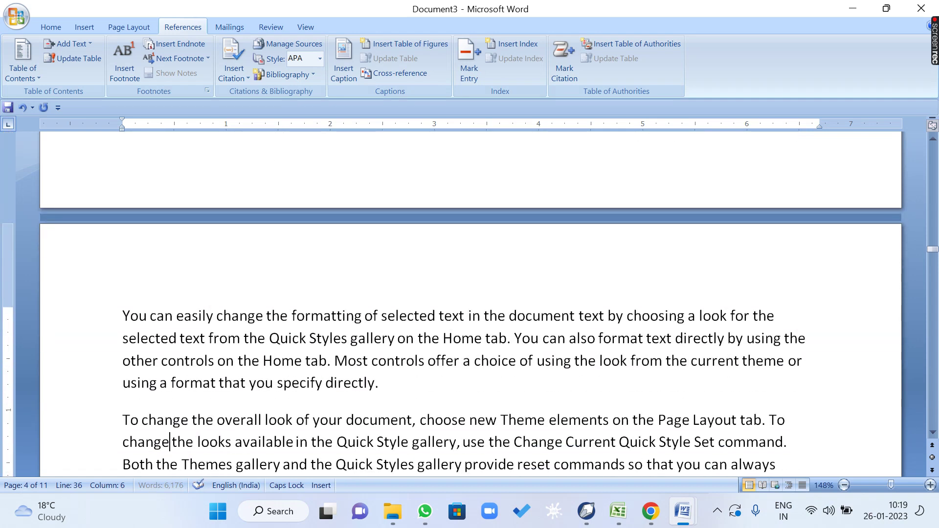
key(Left)
key(Left)
key(Up)
text(CAPTION)
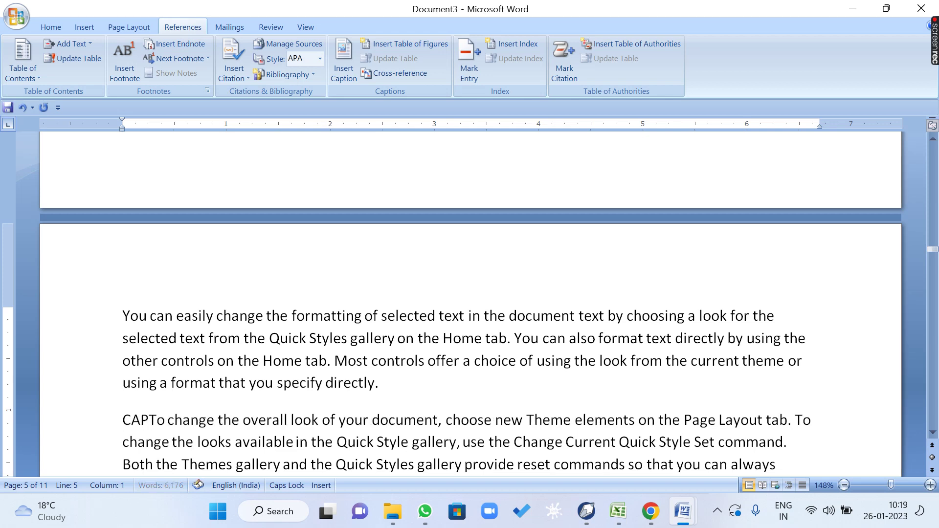
key(Return)
Add the heading INDEX on its own line one paragraph below the CAPTION heading
key(Down)
key(Down)
key(Down)
key(Down)
key(Down)
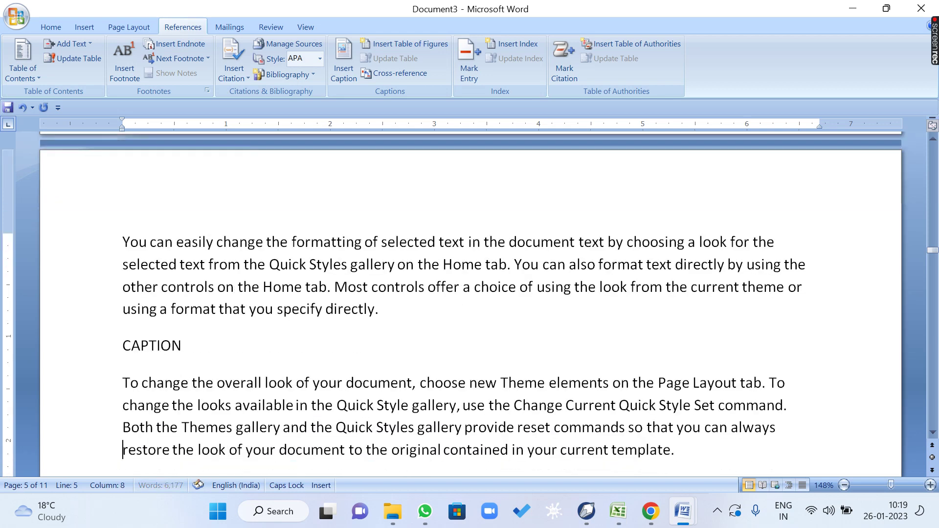
key(Up)
key(Return)
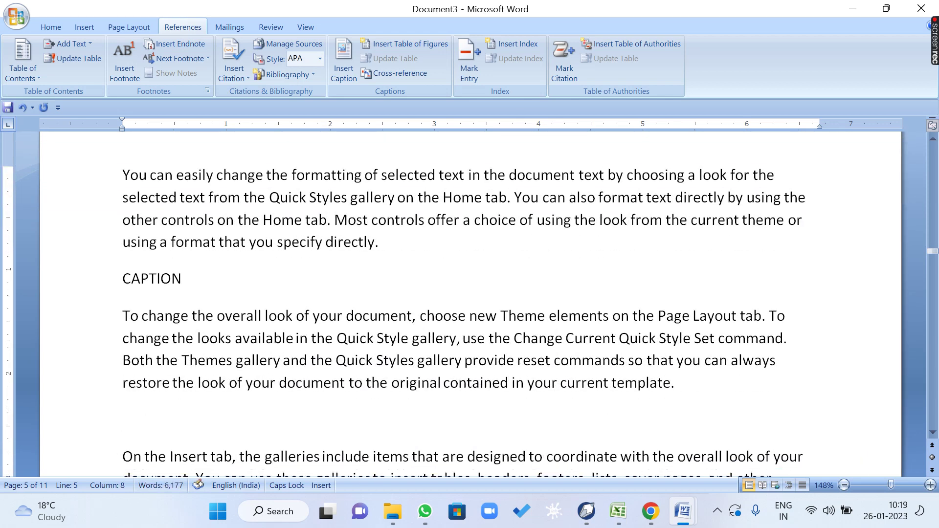
key(Up)
text(INSERT)
key(BackSpace)
key(BackSpace)
key(BackSpace)
key(BackSpace)
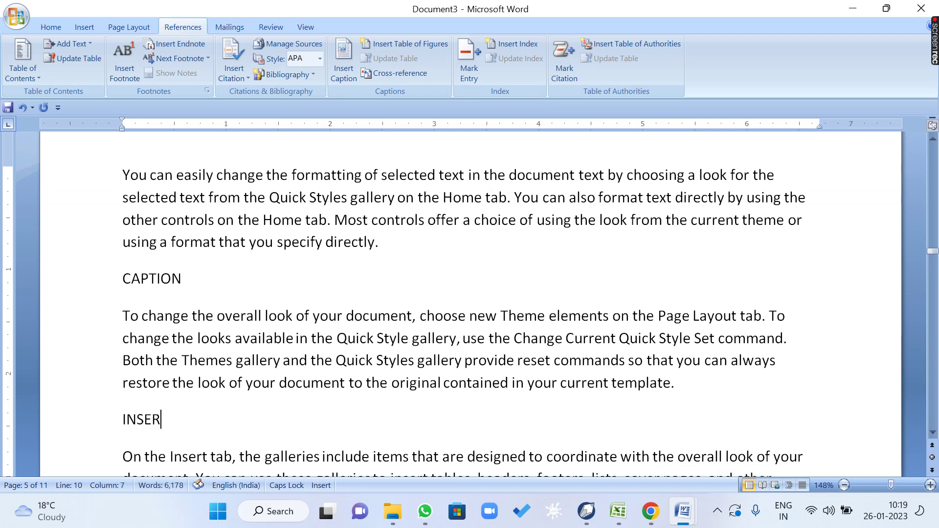
text(DE)
Add the heading FOOTNOTE on its own line one paragraph below the INDEX heading
key(Down)
key(Down)
key(Down)
key(Down)
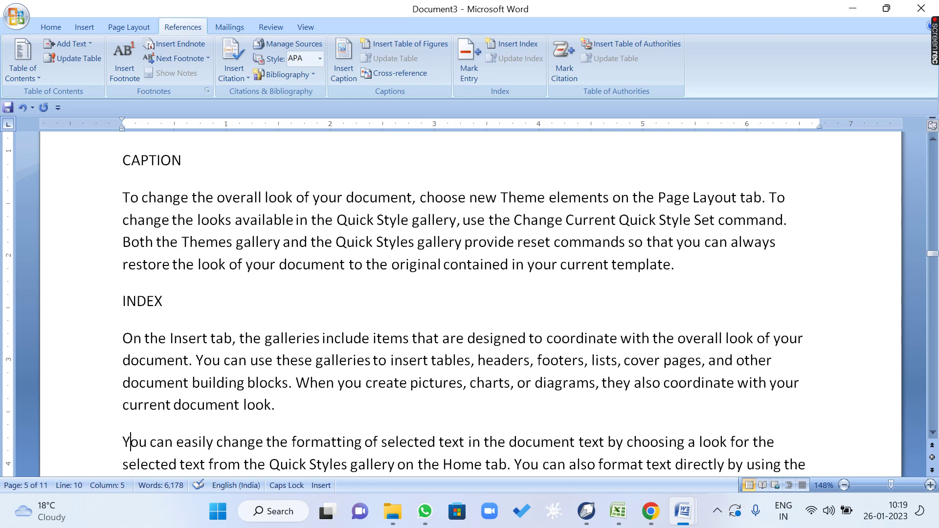
key(Return)
key(Up)
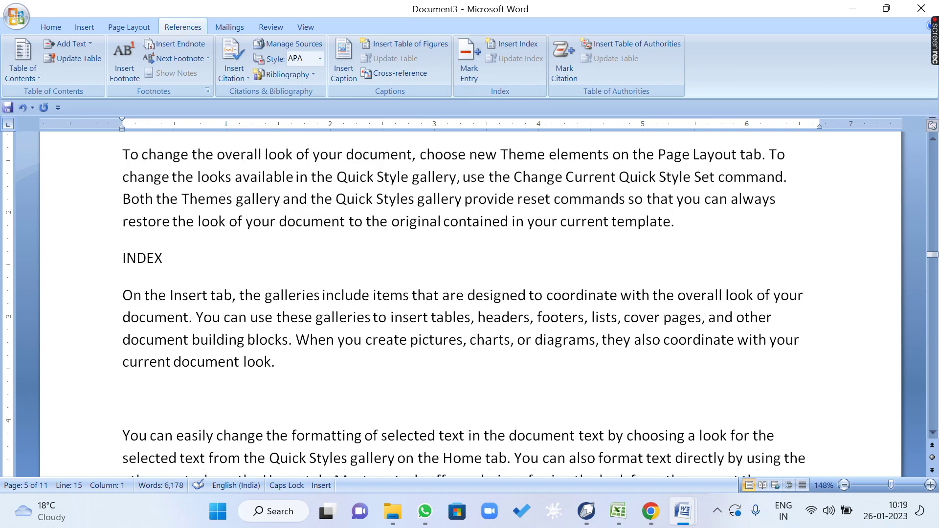
text(FOOTNOTE)
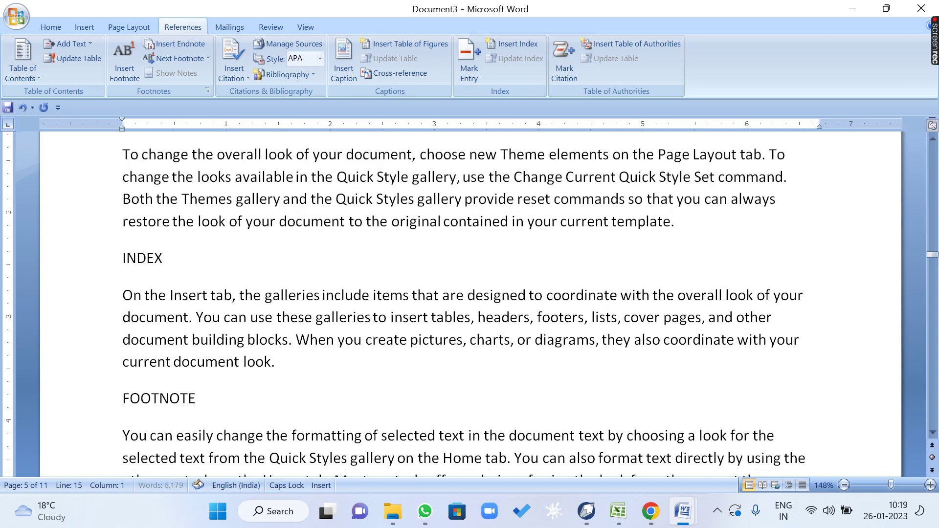
Add the heading ENDNOTE on its own line one paragraph below the FOOTNOTE heading
key(Down)
key(Down)
key(Down)
key(Down)
key(Down)
key(Down)
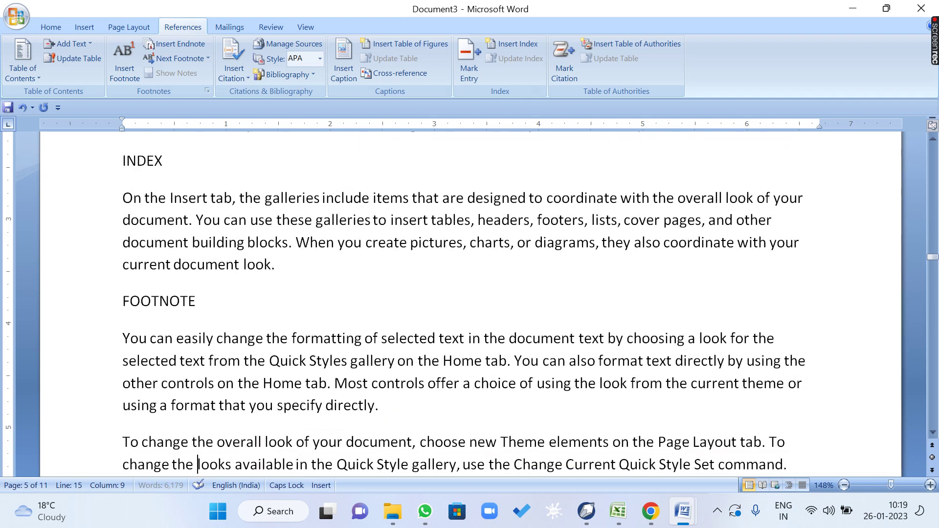
key(Left)
key(Left)
key(Left)
key(Left)
key(Left)
key(Left)
key(Left)
key(Left)
text(END)
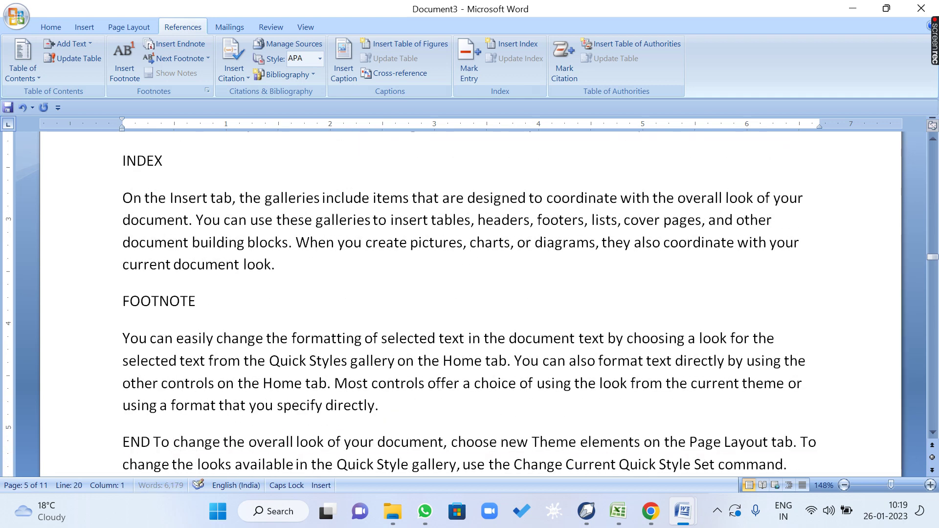
key(BackSpace)
text(B)
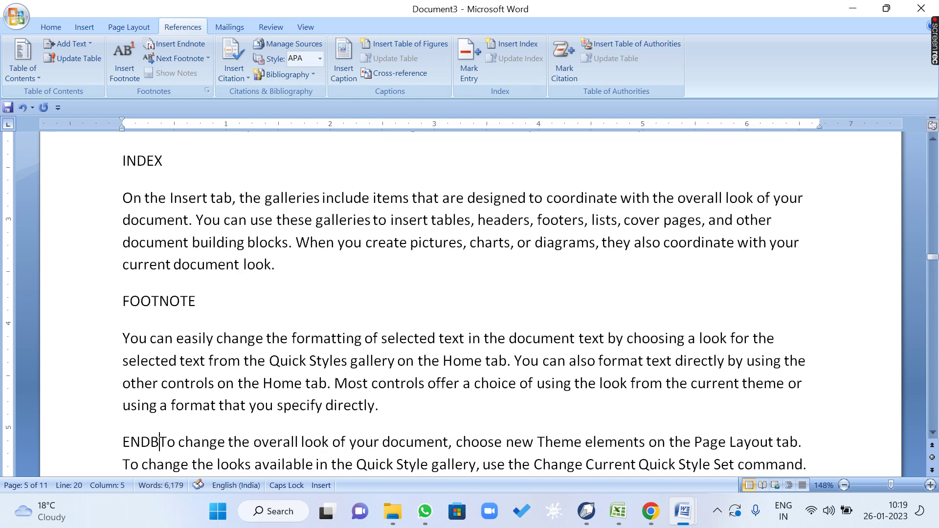
key(BackSpace)
text(NOTE)
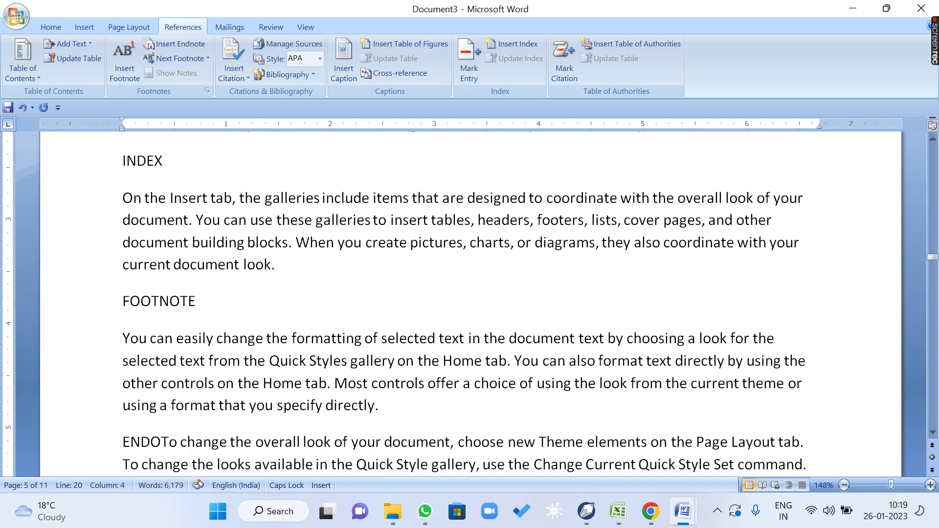
key(Return)
Add the heading UPDATE on its own line one paragraph below the ENDNOTE heading
scroll(463, 318, down, 2)
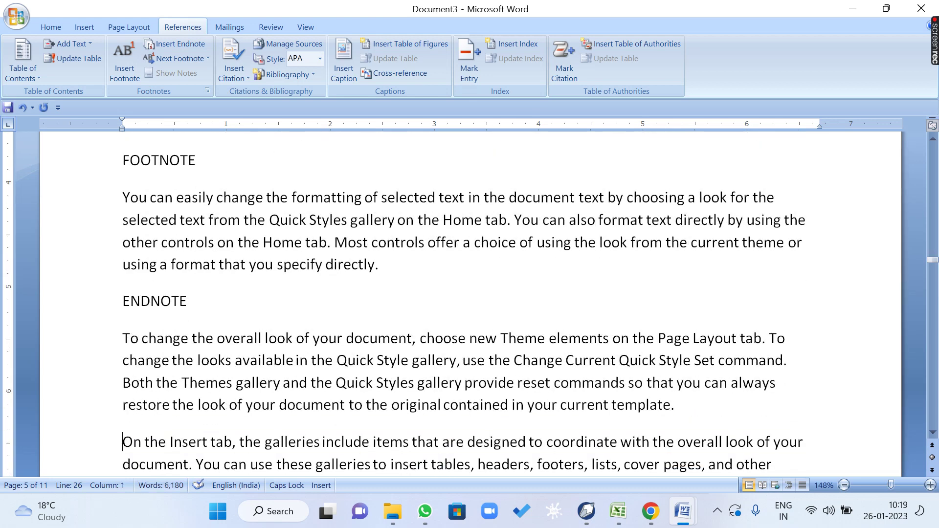
key(Return)
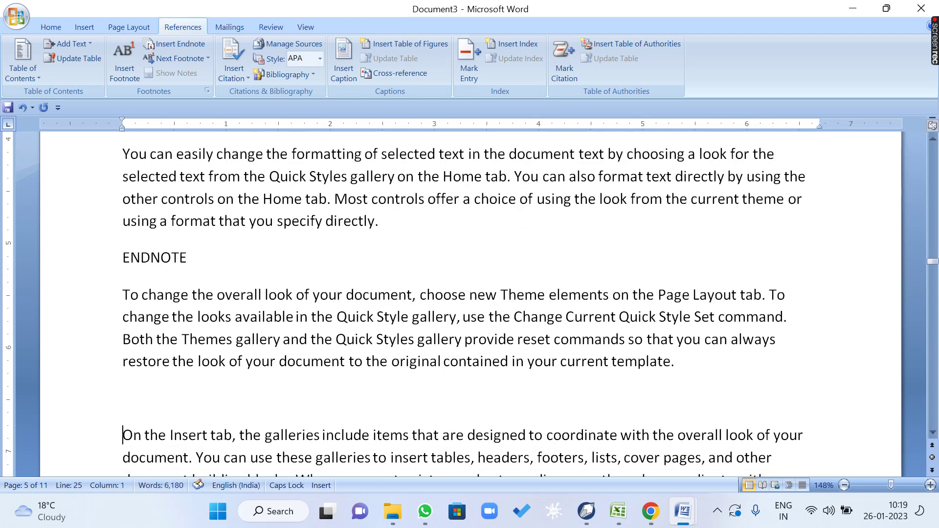
key(Up)
text(U)
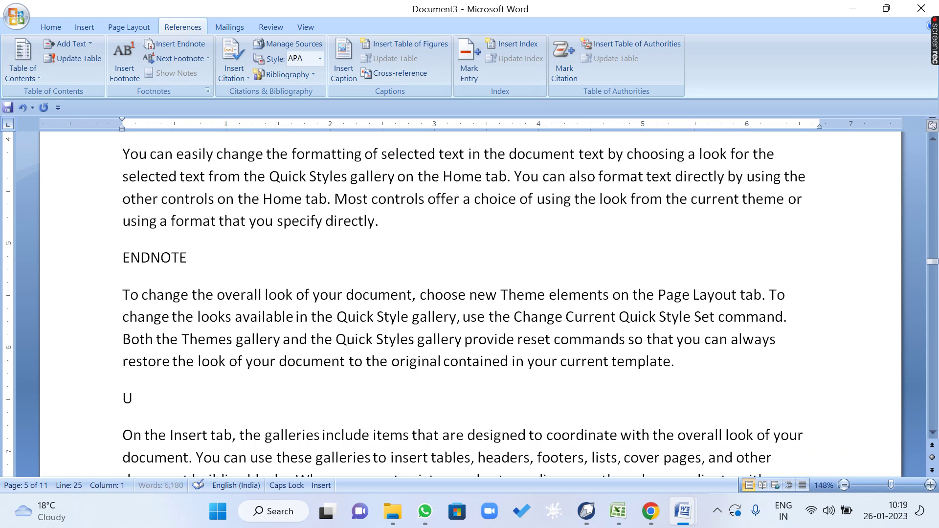
text(PDATE)
Apply the Heading 1 style to the HOME heading at the document's start and to the INSERT heading
drag(933, 260, 933, 147)
click(109, 241)
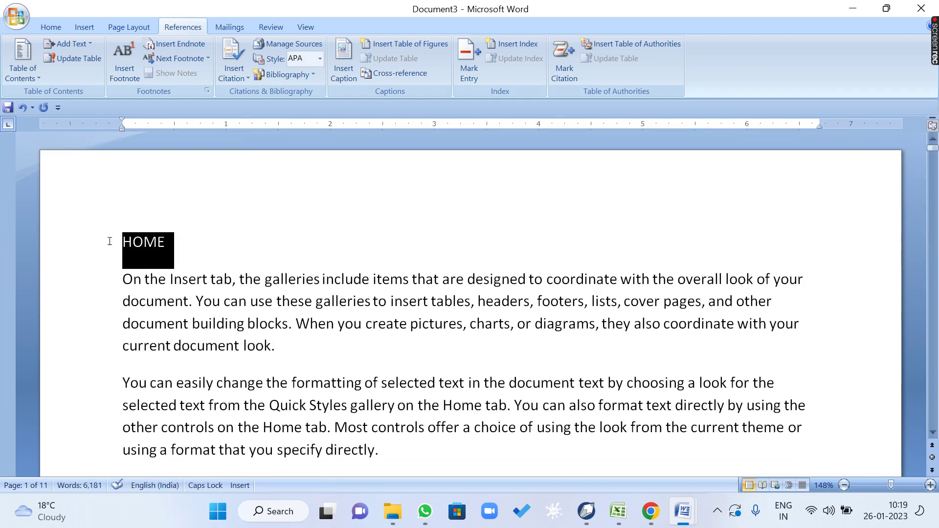
click(51, 27)
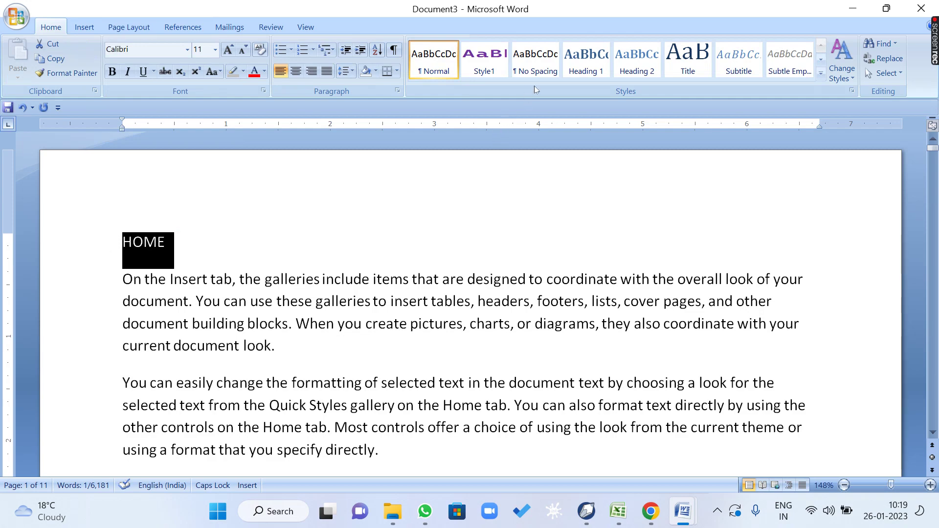
click(586, 58)
scroll(464, 308, down, 5)
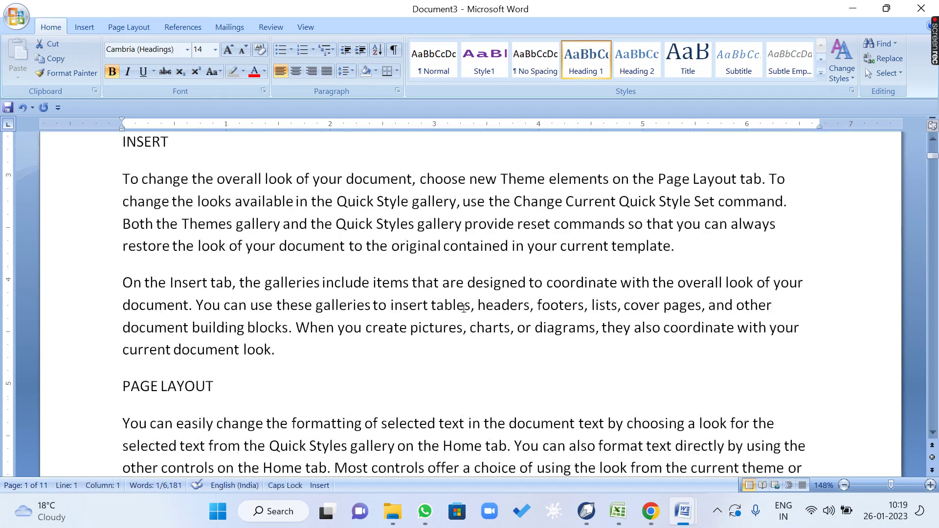
click(116, 145)
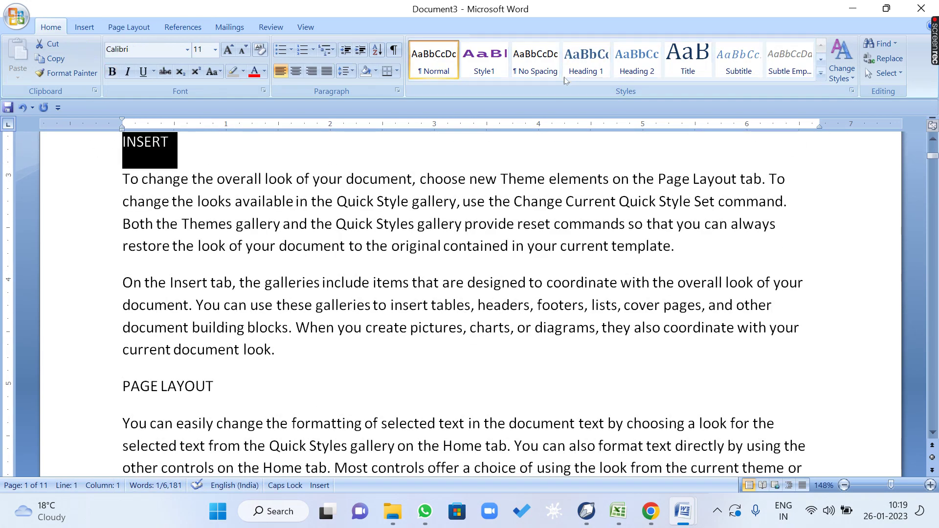
click(586, 57)
Apply the Heading 1 style to the PAGE LAYOUT heading and to the REFERENCE heading on page 2
scroll(453, 269, down, 3)
click(70, 189)
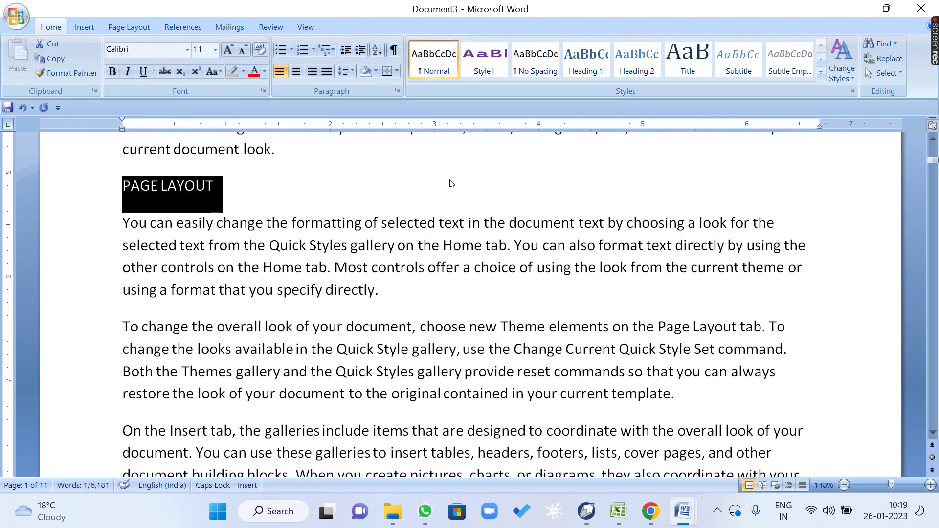
click(585, 58)
scroll(438, 251, down, 8)
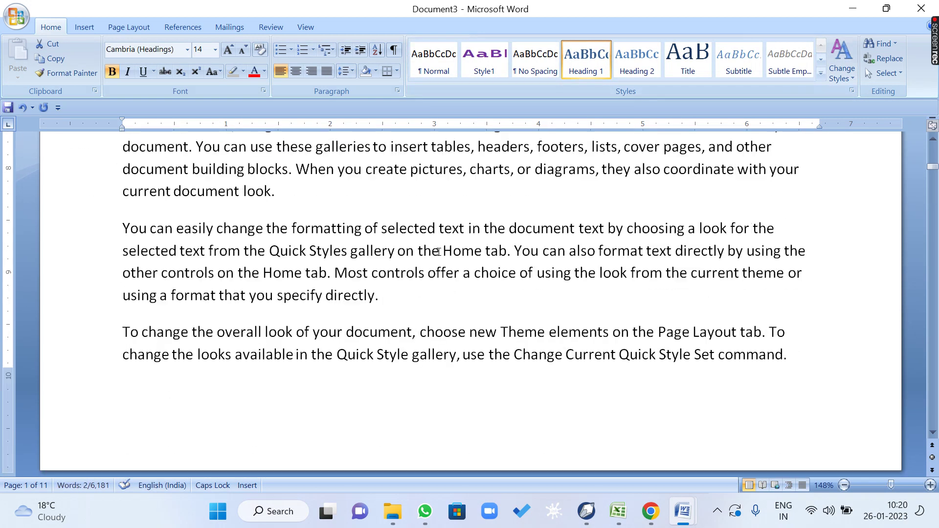
scroll(438, 252, down, 2)
click(7, 271)
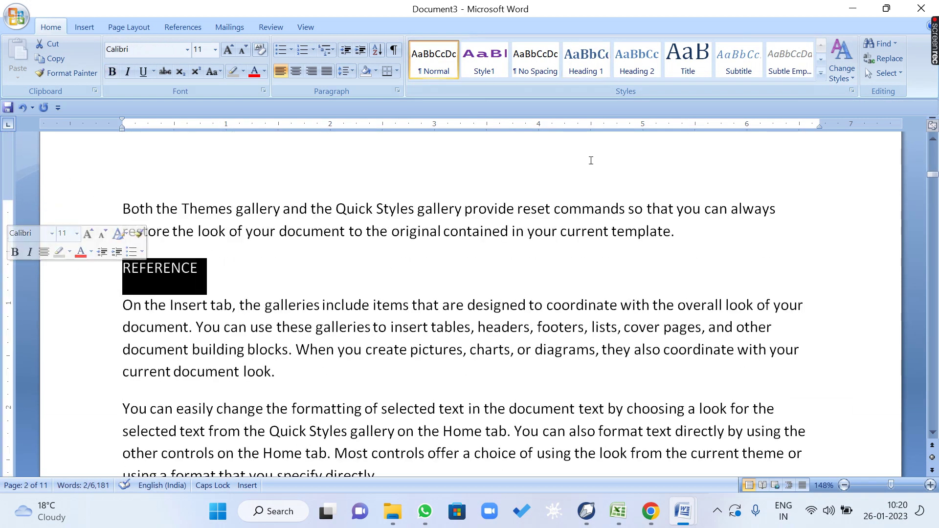
click(586, 58)
Apply the Heading 1 style to the MAILINGS and REVIEW headings on page 2
scroll(301, 301, down, 6)
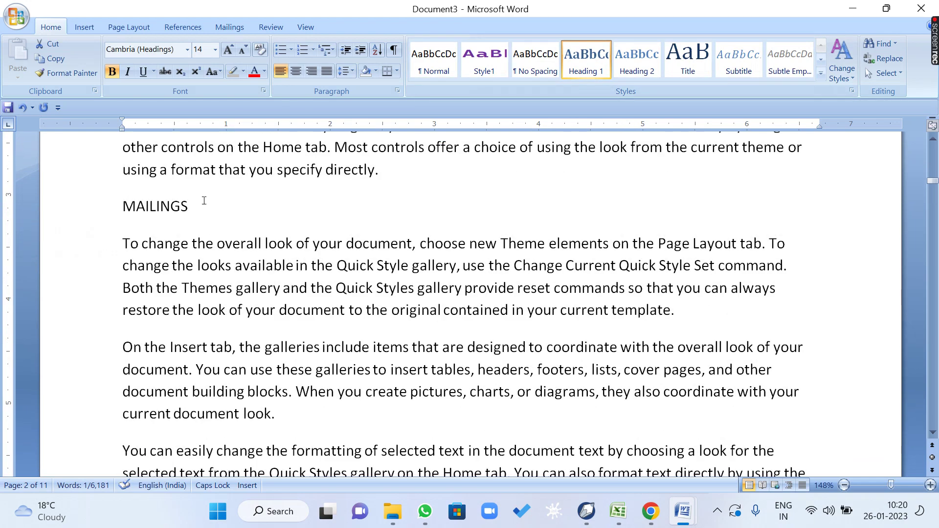
click(88, 206)
click(585, 58)
scroll(393, 352, down, 5)
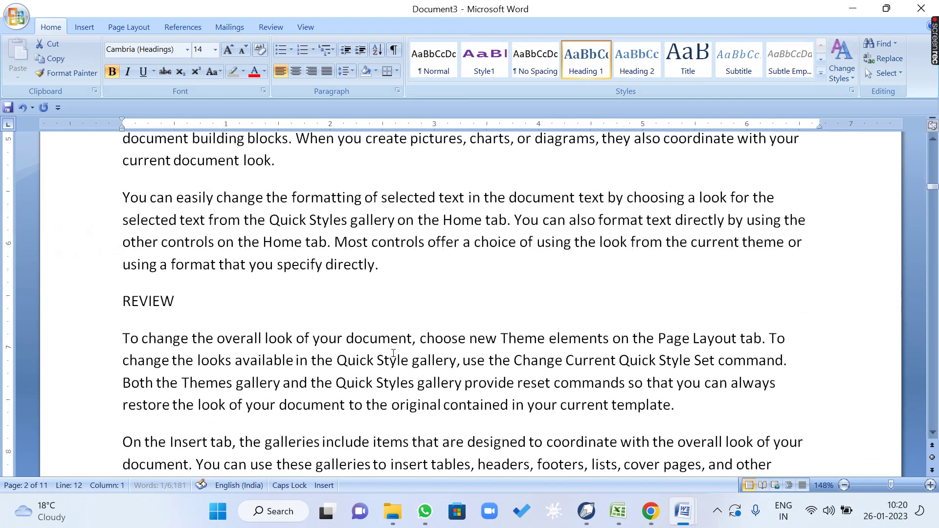
click(88, 300)
click(586, 58)
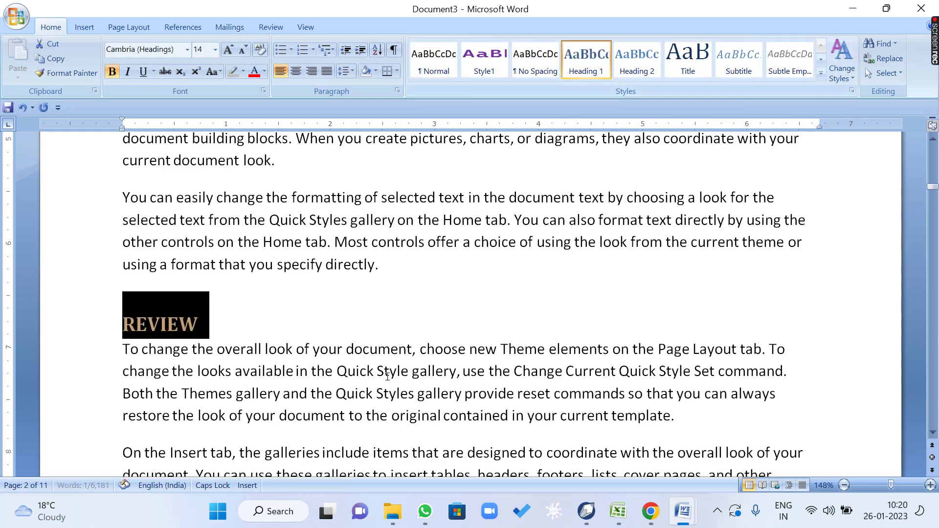
Apply the Heading 1 style to the VIEW heading on page 3
scroll(387, 375, up, 1)
scroll(387, 375, down, 10)
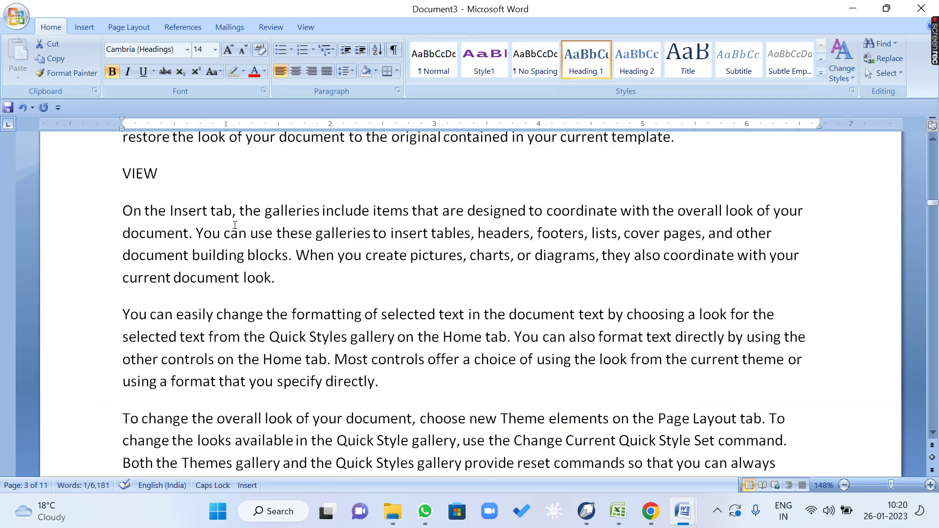
click(81, 172)
click(586, 58)
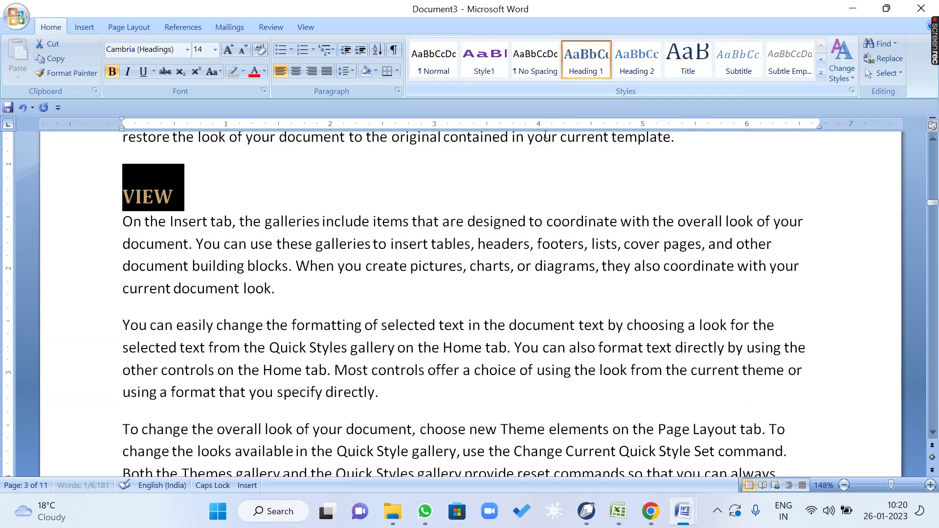
Select the DESIGN, LAYOUT and FORMAT headings together and apply the Heading 1 style to them
scroll(383, 278, down, 6)
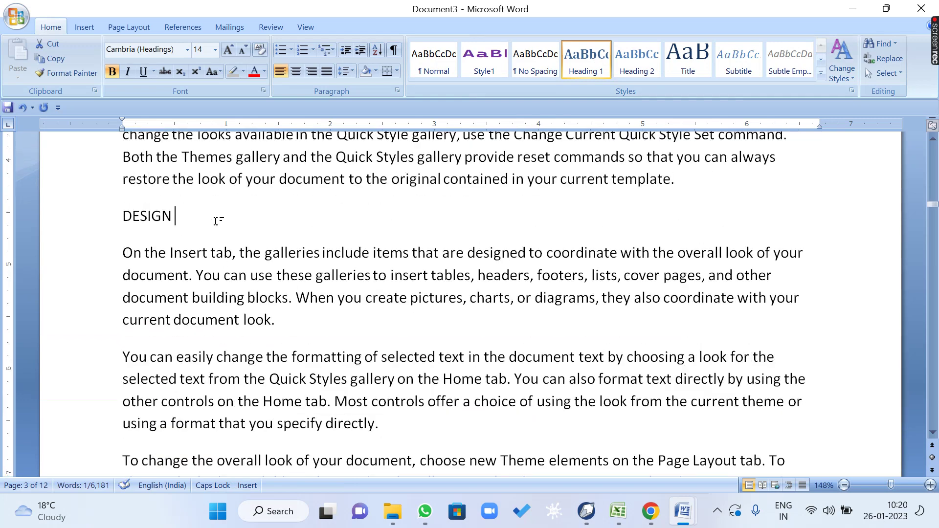
click(83, 218)
scroll(271, 274, down, 4)
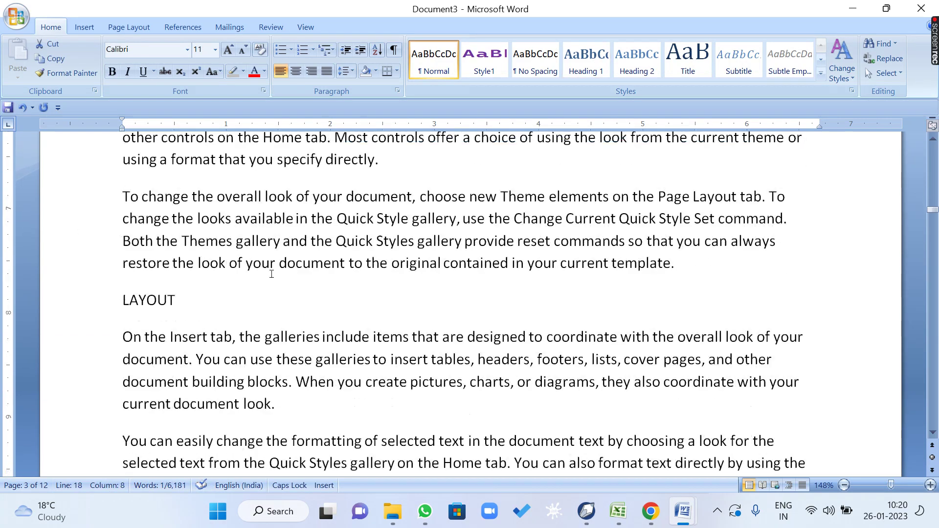
scroll(271, 274, down, 1)
click(91, 247)
scroll(349, 328, down, 8)
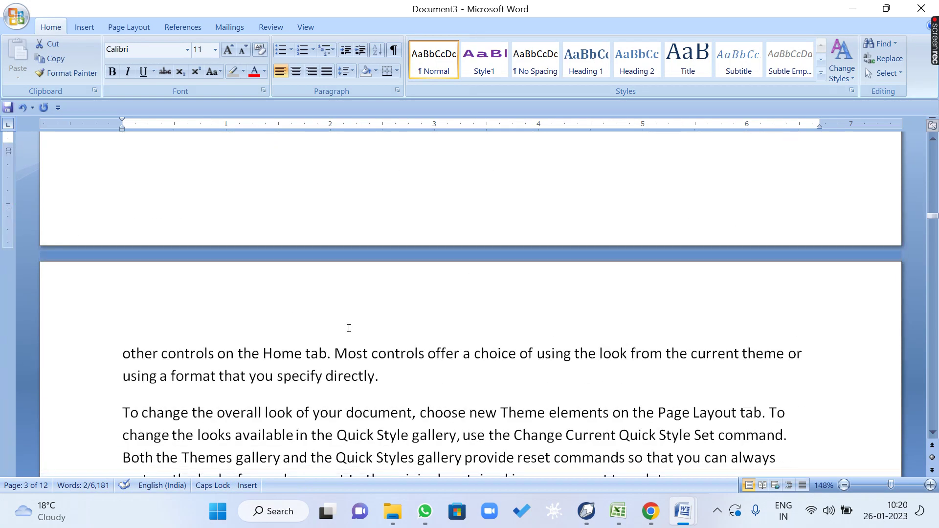
drag(220, 302, 103, 310)
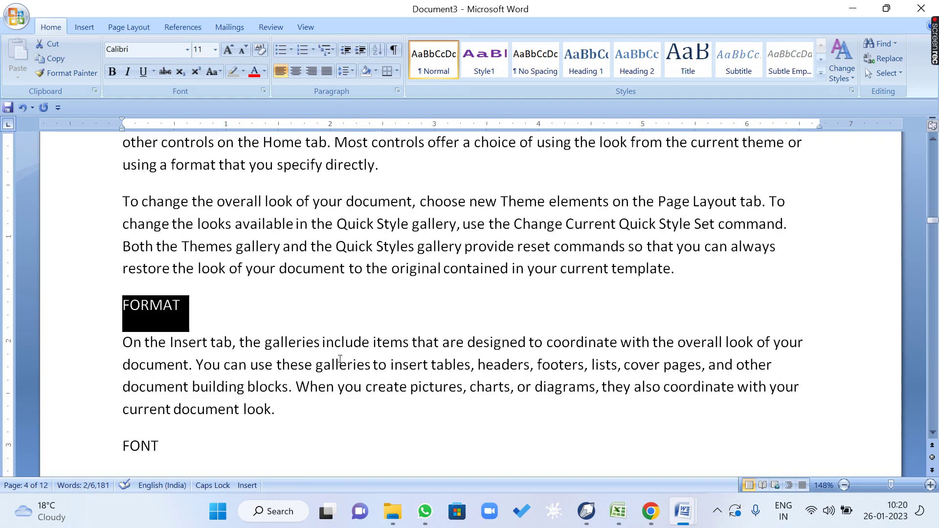
scroll(340, 359, down, 3)
key(ctrl+alt+1)
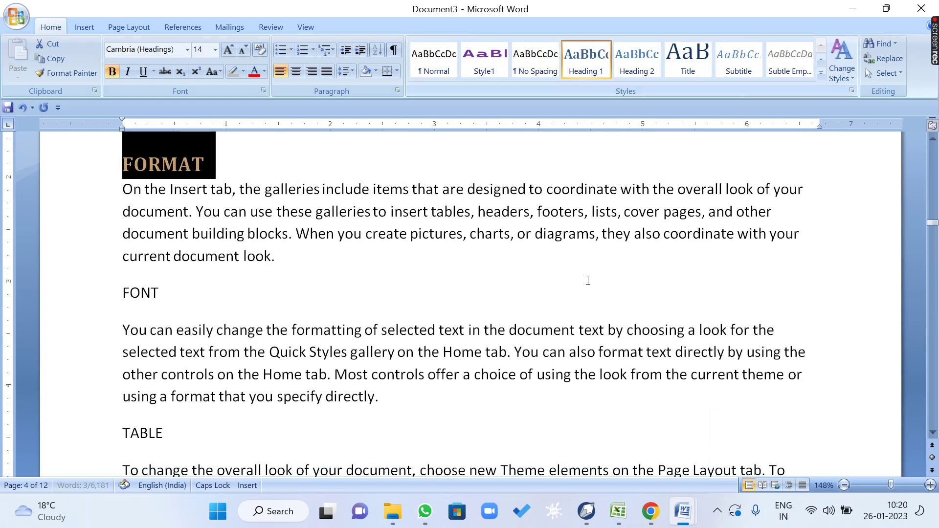
click(496, 283)
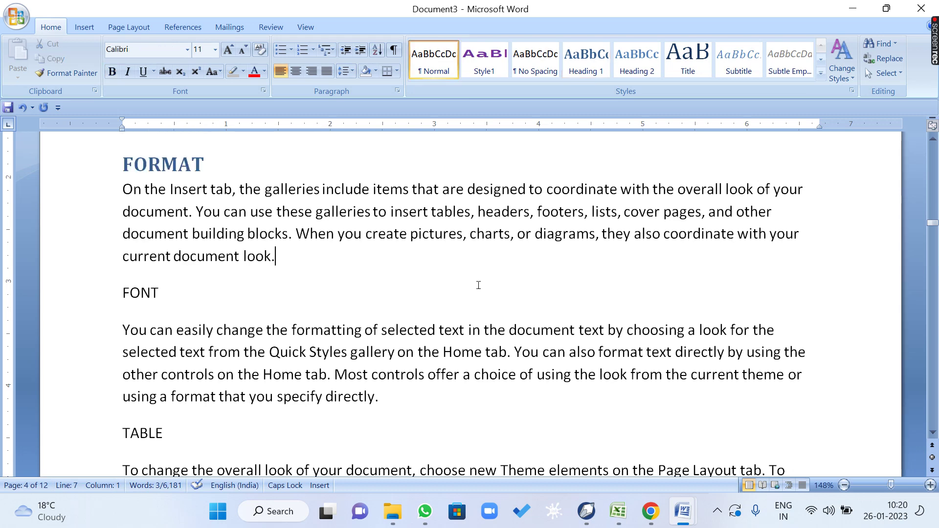
Apply the Heading 1 style to the FONT heading and Heading 2 to the TABLE heading on page 4
drag(161, 285, 102, 283)
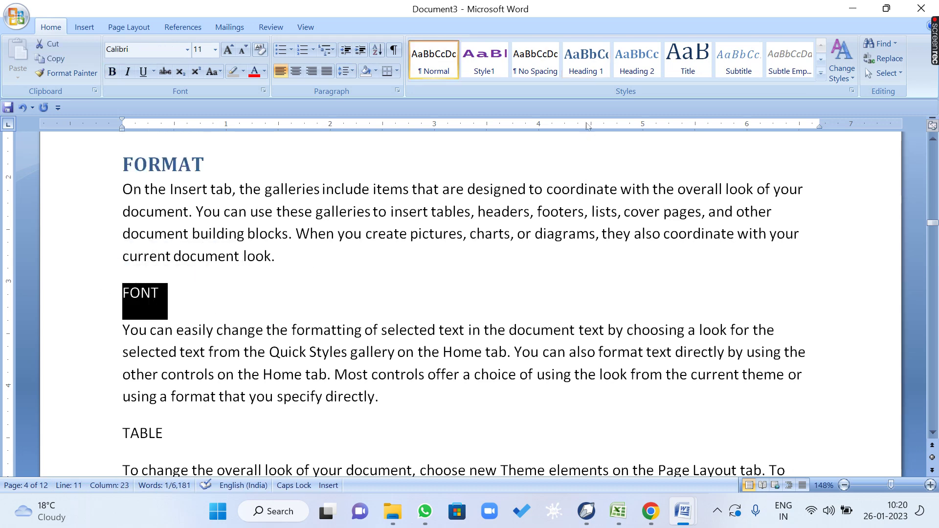
key(ctrl+alt+1)
scroll(347, 251, down, 2)
drag(189, 280, 119, 283)
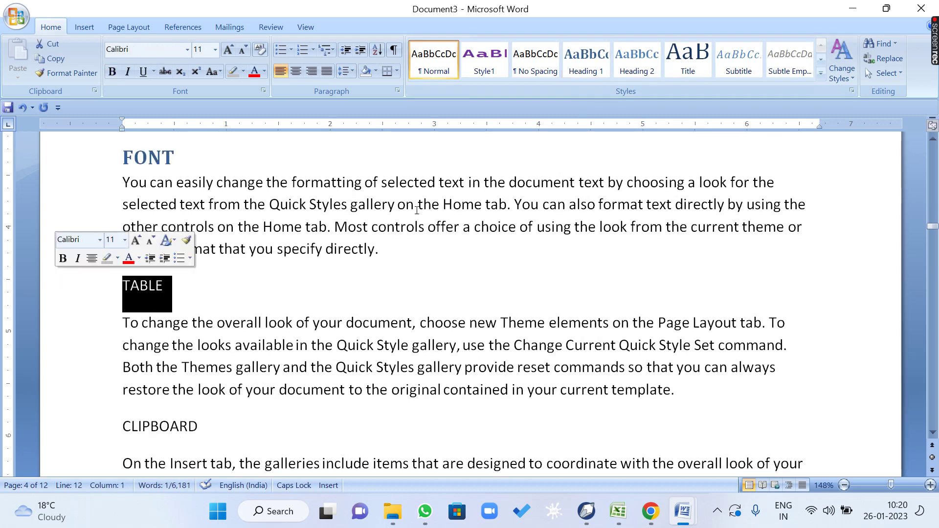
key(ctrl+alt+2)
Apply the Heading 3 style to the CLIPBOARD heading and Heading 4 to the PARAGRAPH heading
scroll(429, 305, down, 3)
drag(204, 258, 120, 260)
key(ctrl+alt+3)
scroll(540, 211, down, 3)
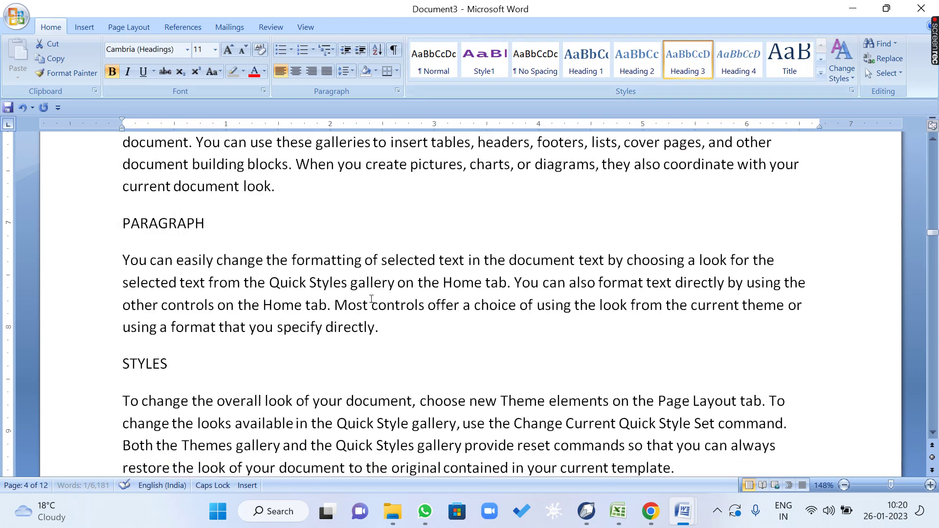
drag(214, 223, 121, 224)
click(738, 58)
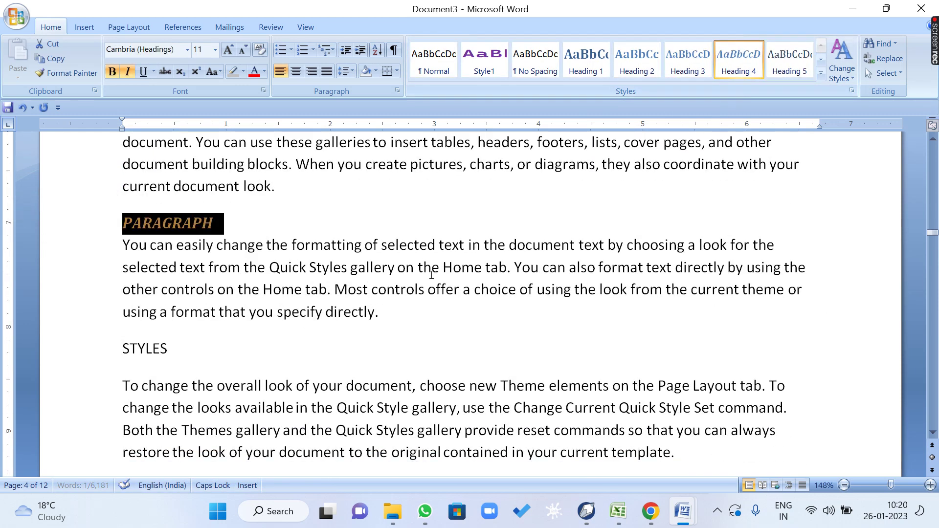
Apply the Heading 5 style to the STYLES heading and Heading 6 to the EDITTING heading
scroll(249, 262, down, 3)
drag(229, 245, 122, 243)
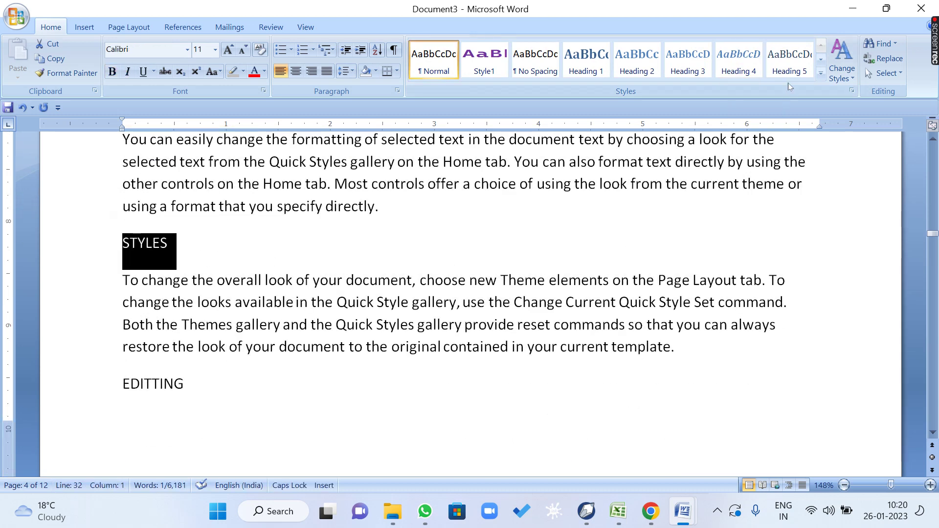
click(789, 58)
scroll(251, 335, down, 3)
click(81, 266)
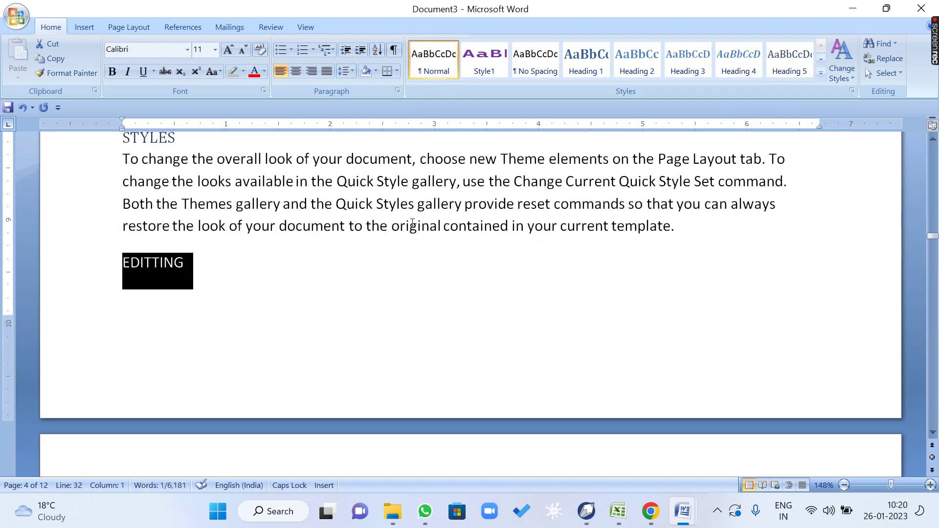
click(821, 60)
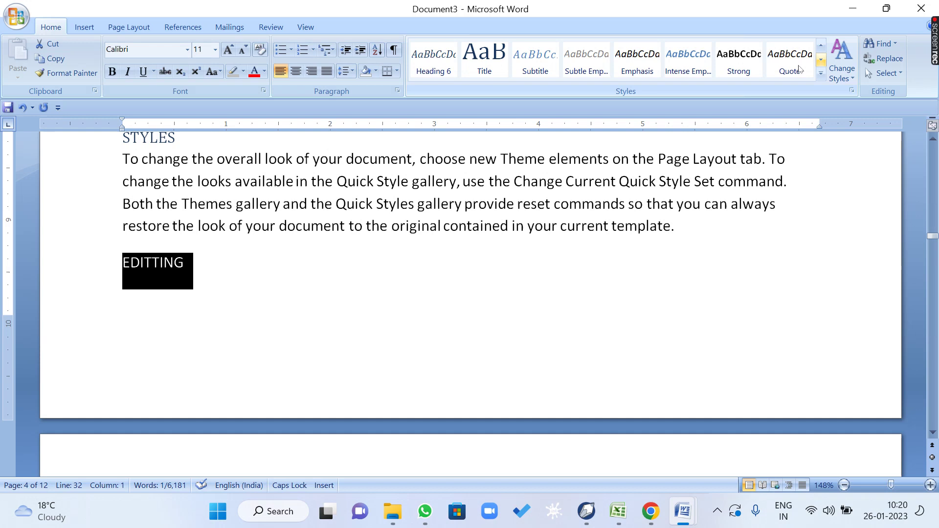
click(415, 55)
Apply the Heading 7 style to the PAGES heading and Heading 8 to the CAPTION heading on page 5
scroll(348, 229, down, 6)
triple_click(239, 244)
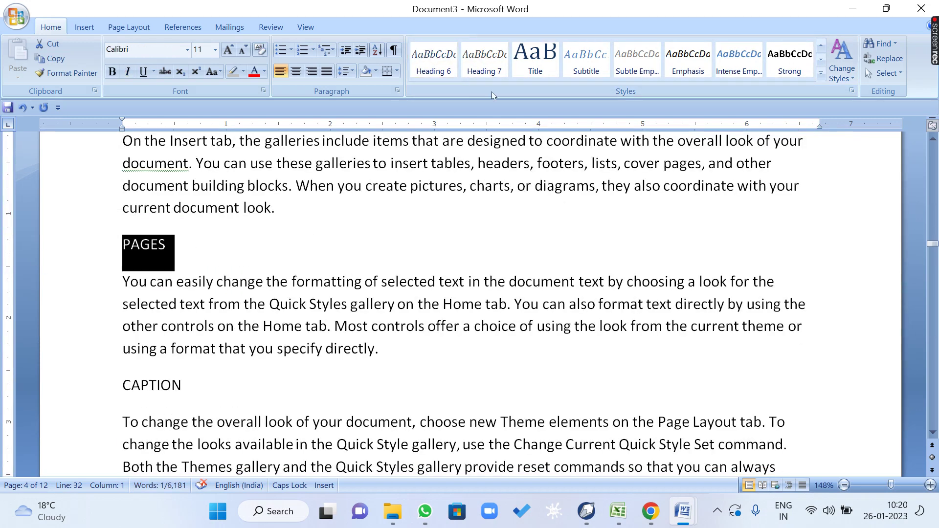
click(484, 59)
scroll(287, 296, down, 2)
click(84, 264)
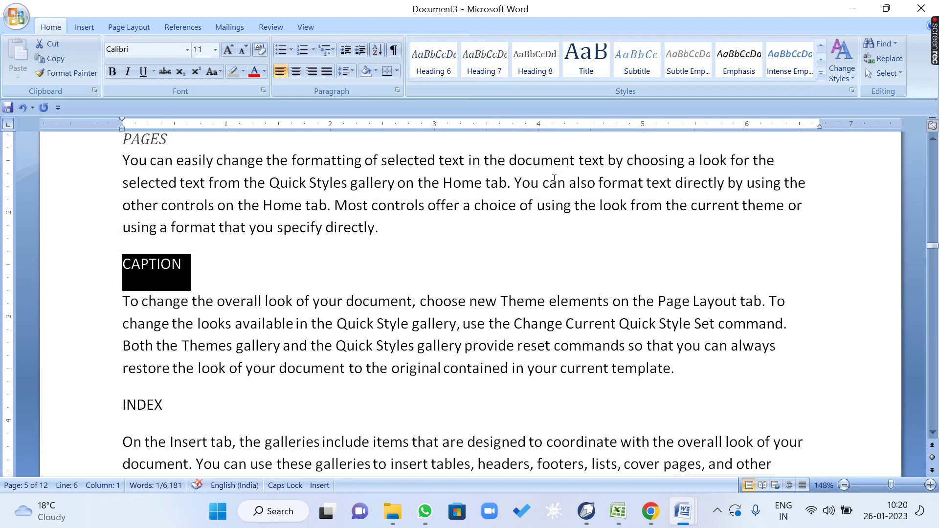
click(535, 59)
Apply the Heading 9 style to the INDEX heading on page 5
scroll(404, 303, down, 1)
scroll(405, 303, down, 2)
click(164, 229)
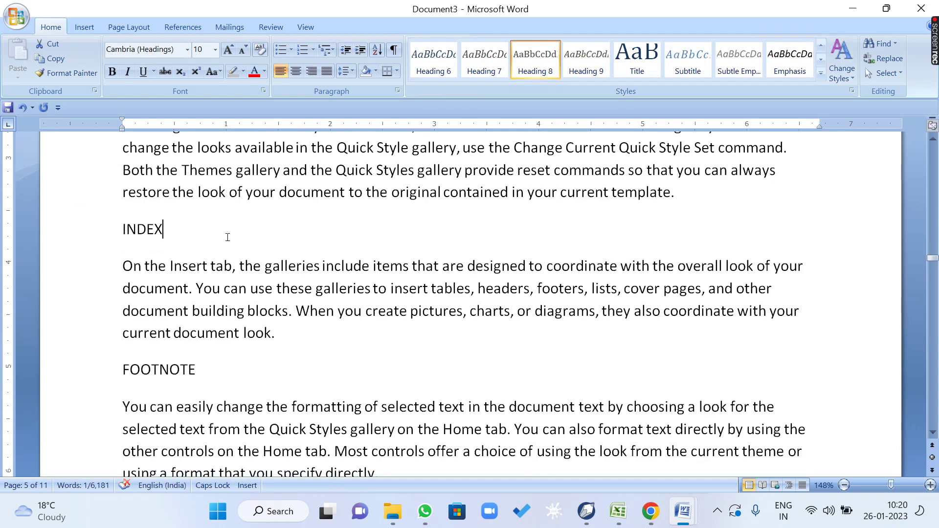
click(59, 230)
click(586, 58)
Apply the Heading 1 style to the FOOTNOTE heading below the INDEX section
scroll(447, 336, down, 2)
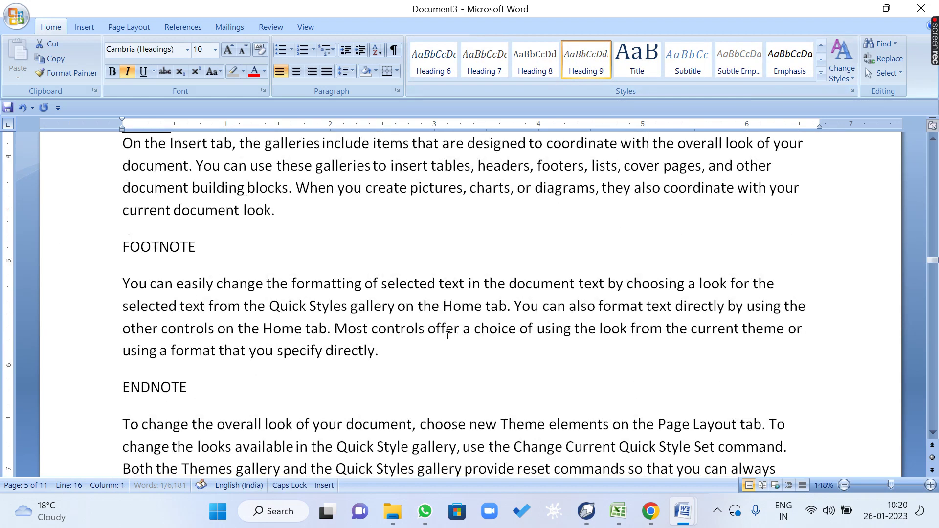
click(42, 244)
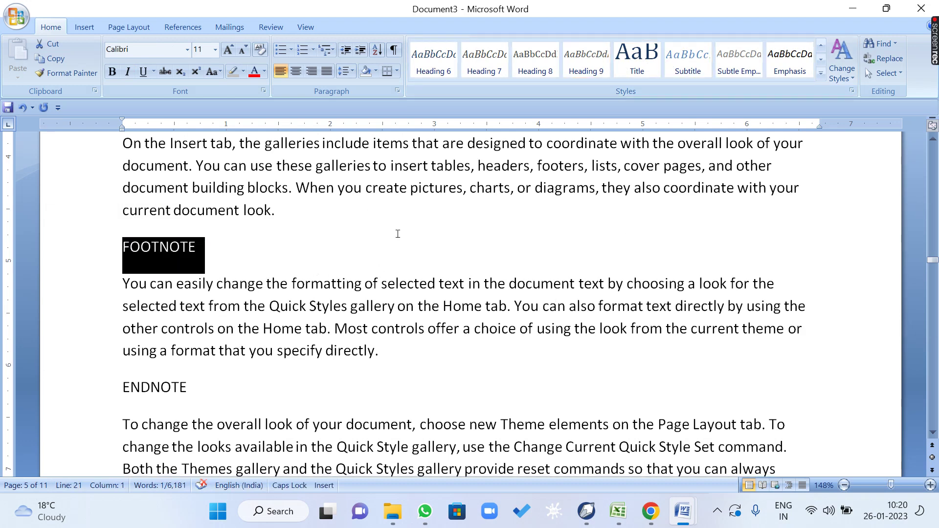
click(128, 245)
scroll(161, 247, up, 2)
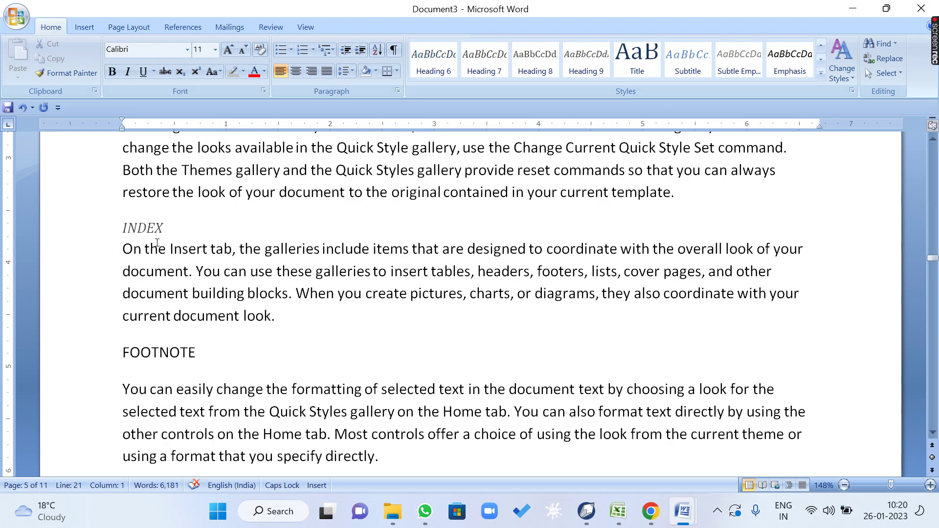
click(148, 228)
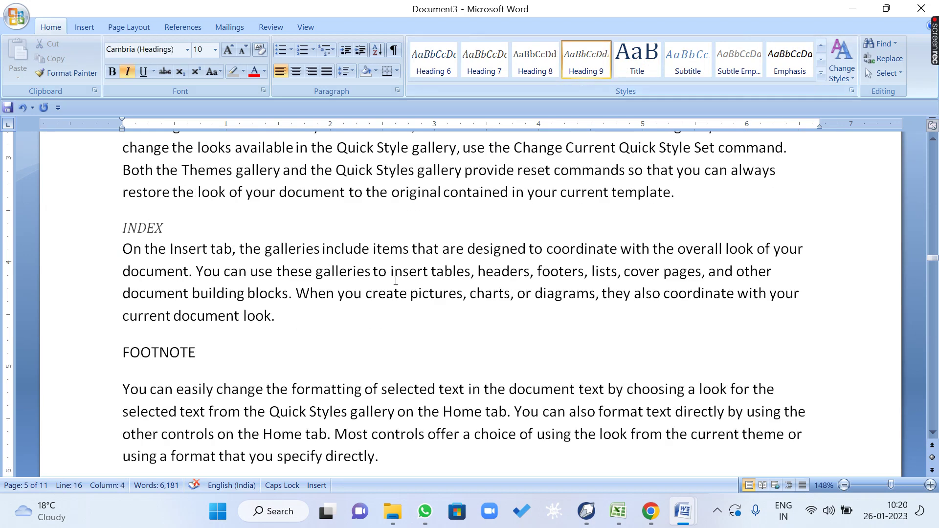
scroll(393, 281, down, 1)
drag(255, 294, 104, 300)
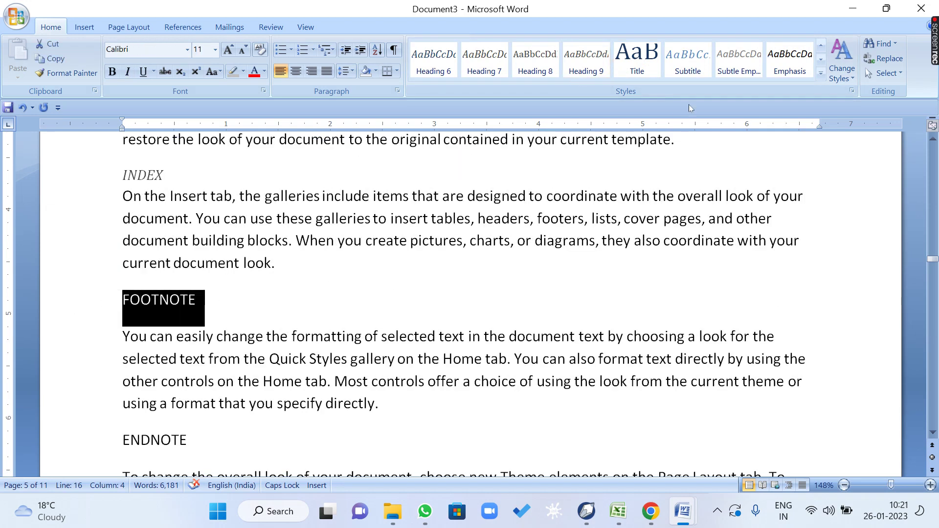
click(821, 61)
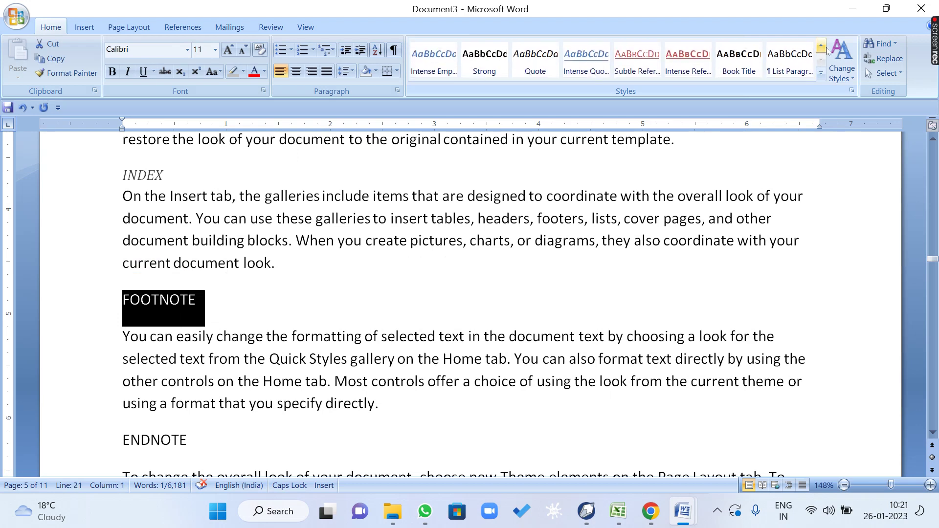
click(824, 48)
click(824, 48)
click(585, 59)
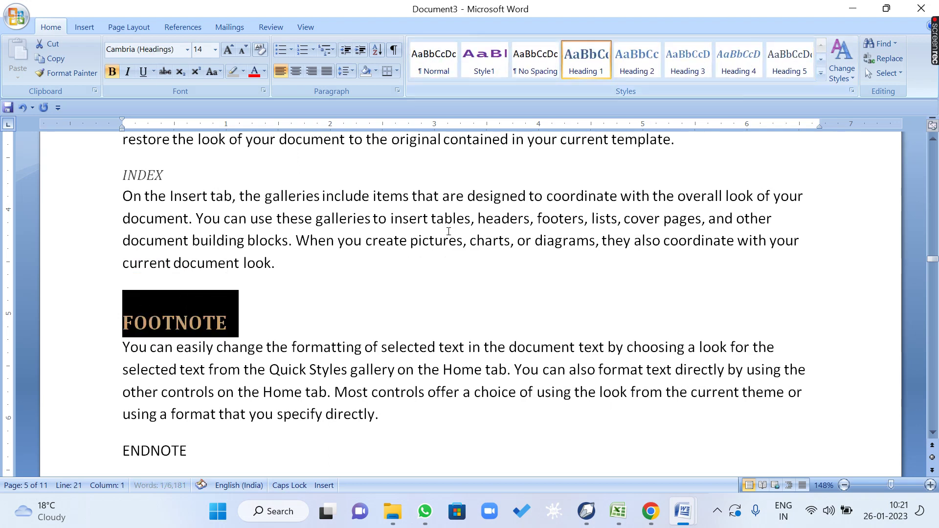
Apply the Heading 2 style to the ENDNOTE heading and Heading 3 to the UPDATE heading
scroll(343, 293, down, 3)
click(66, 289)
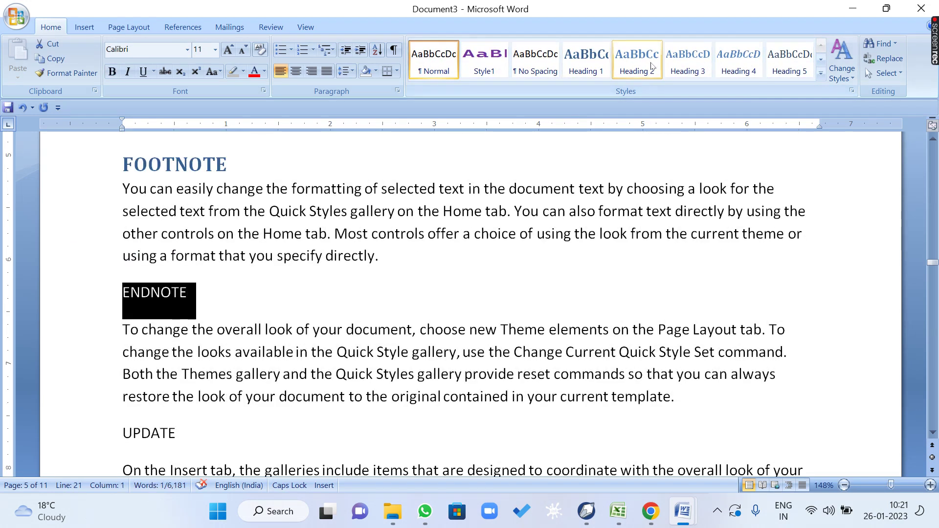
click(637, 58)
scroll(237, 280, down, 3)
click(43, 268)
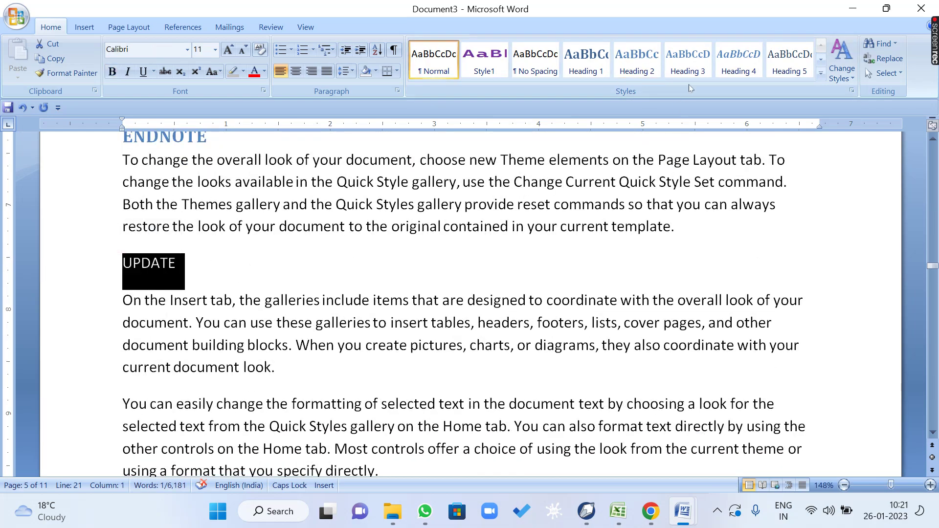
click(687, 58)
scroll(326, 347, down, 3)
Draw a rectangle about 0.98" high and 1.15" wide over the text in the HOME section
scroll(326, 348, up, 10)
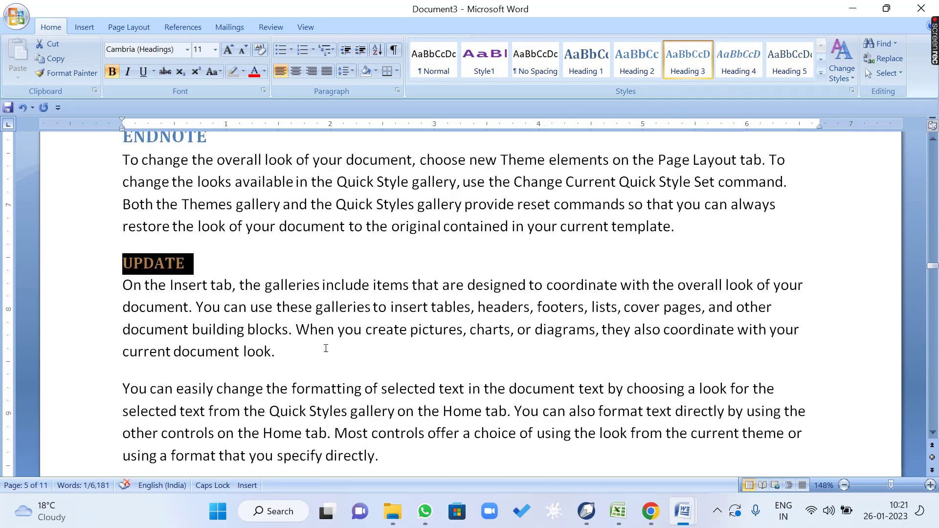
scroll(330, 349, up, 12)
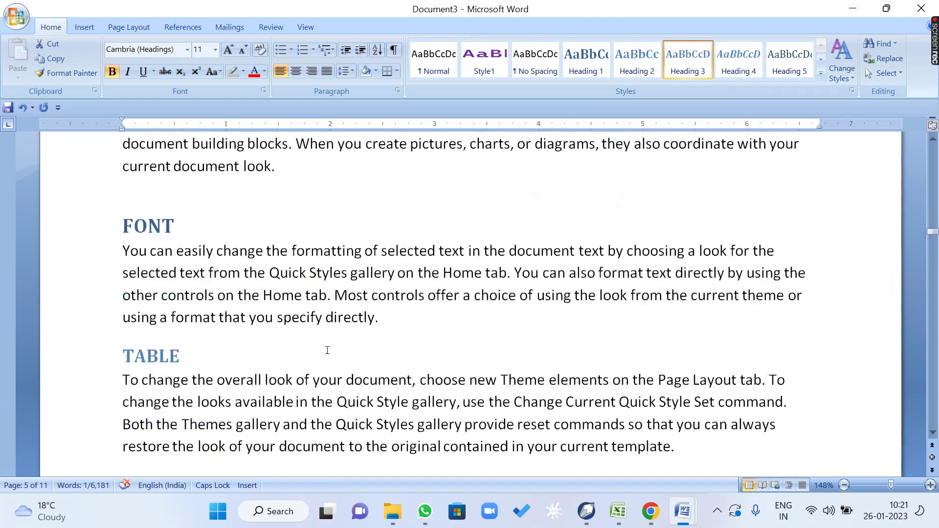
scroll(328, 350, up, 10)
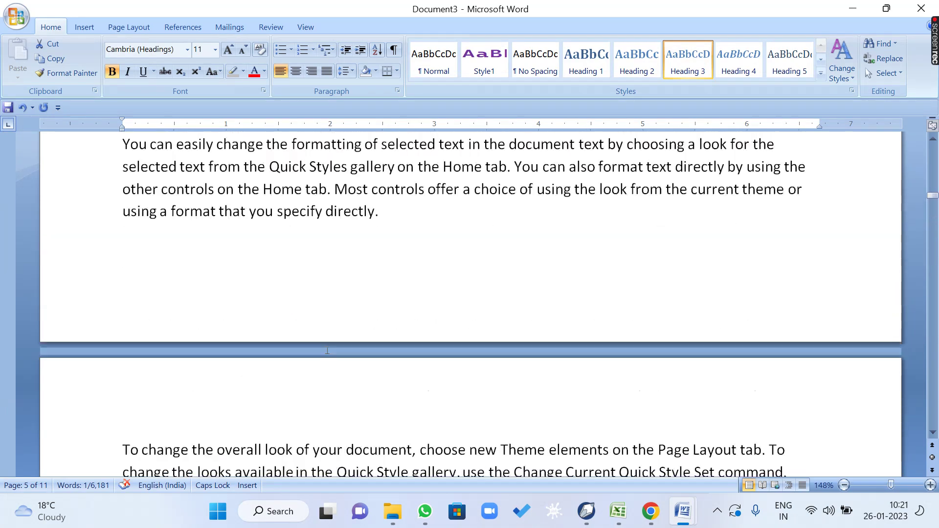
scroll(329, 350, up, 8)
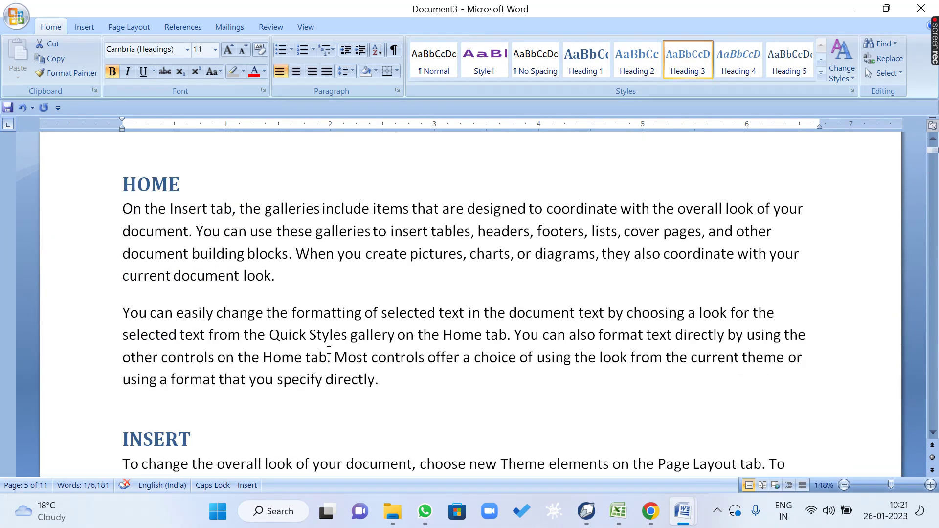
click(346, 324)
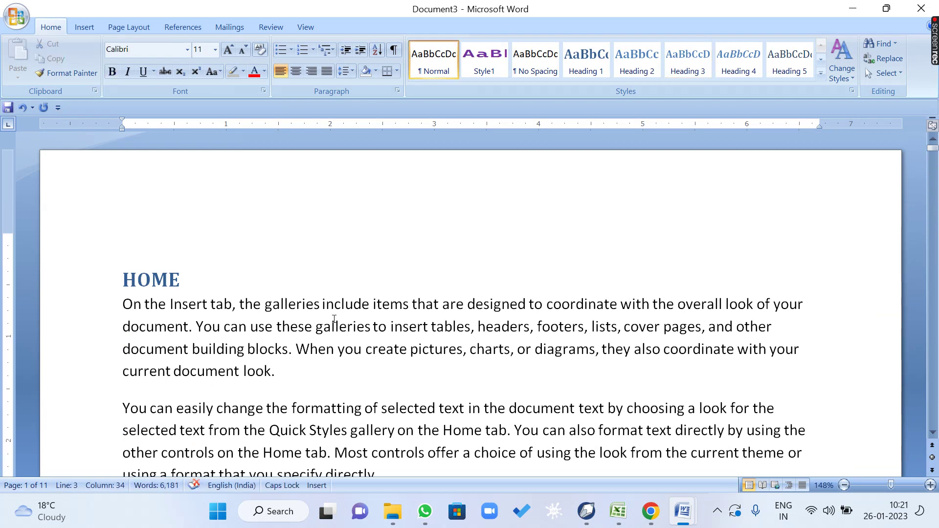
click(85, 28)
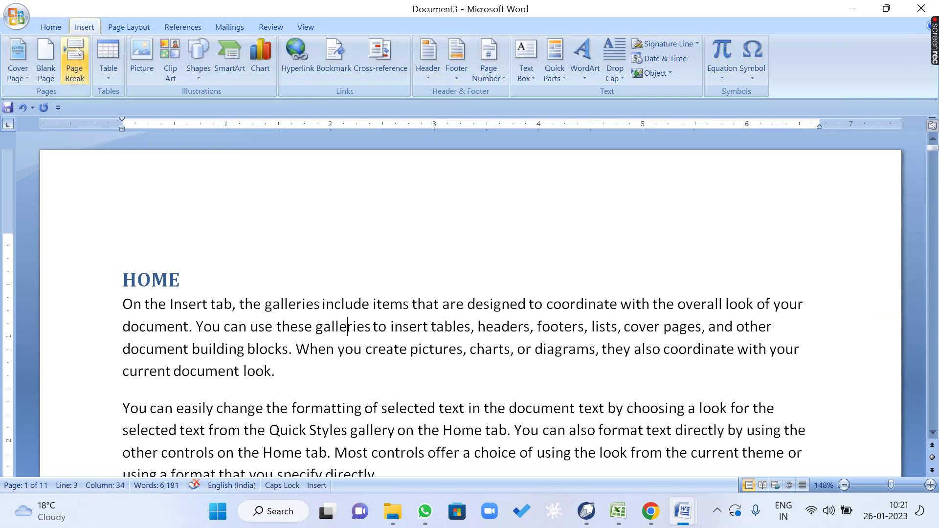
click(203, 77)
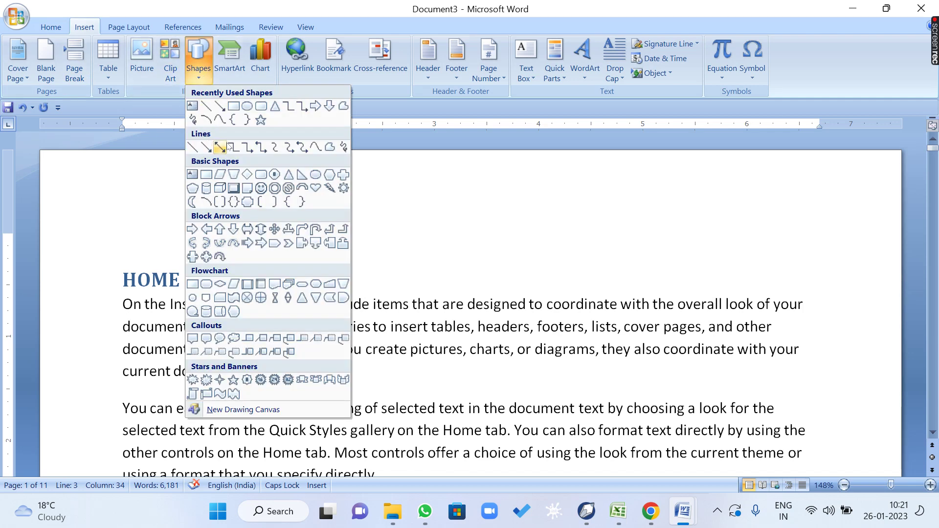
click(235, 111)
scroll(346, 294, down, 3)
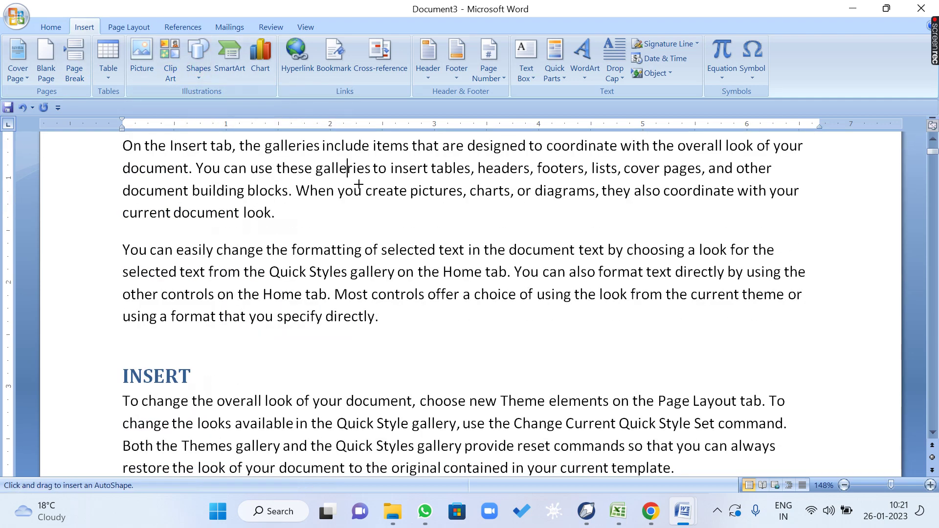
drag(358, 173, 478, 276)
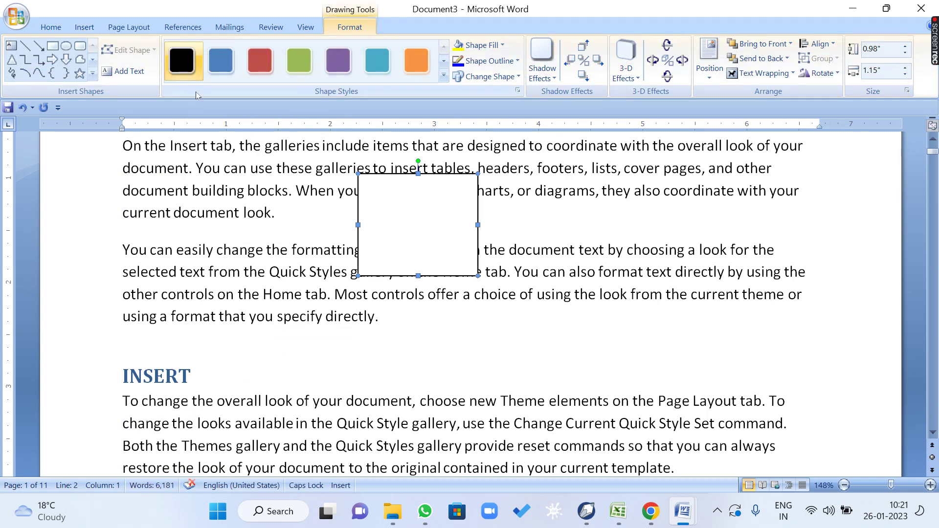
Set the rectangle's text wrapping to Square
click(709, 78)
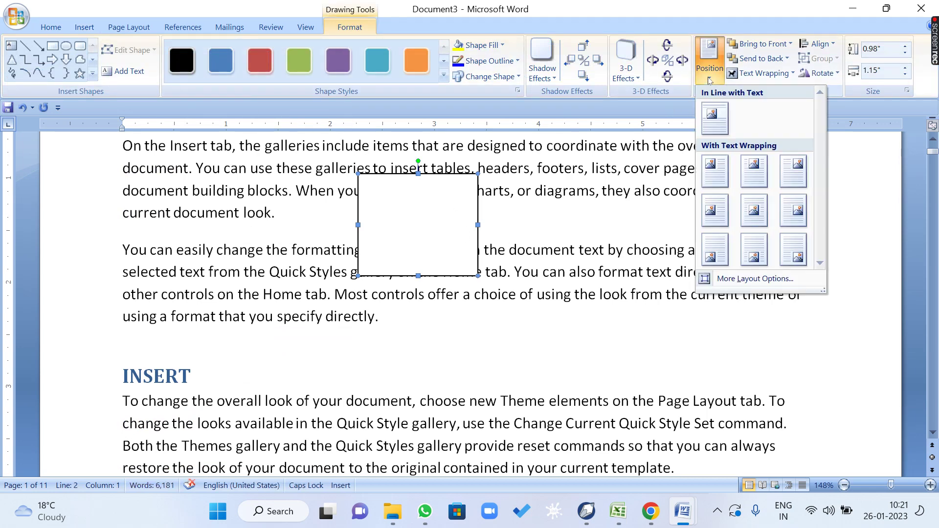
click(779, 74)
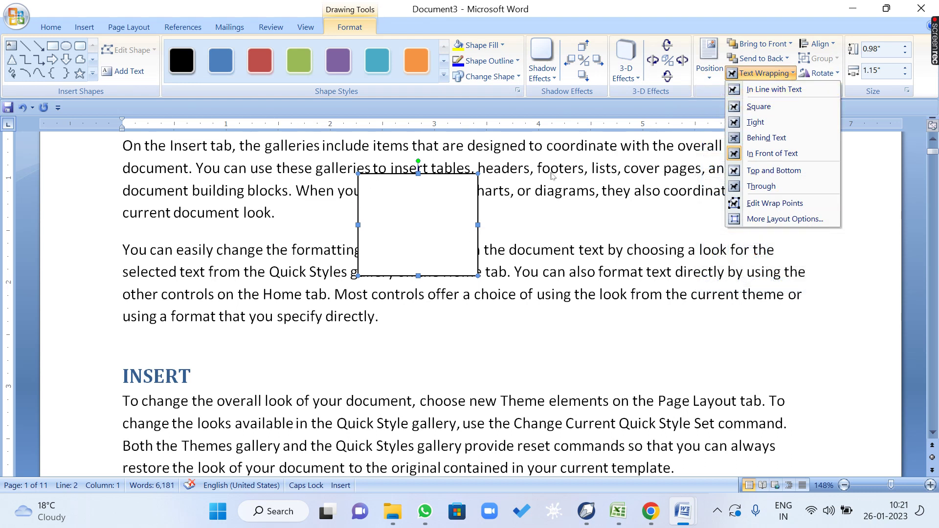
click(759, 106)
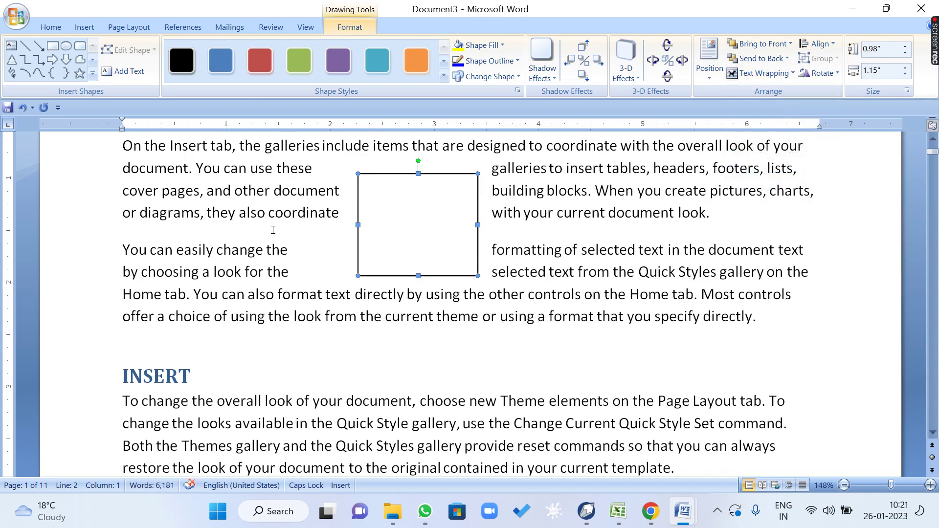
Draw a right block arrow about 1.39" high and 1.66" wide in the PAGE LAYOUT section with Square text wrapping
scroll(391, 247, down, 7)
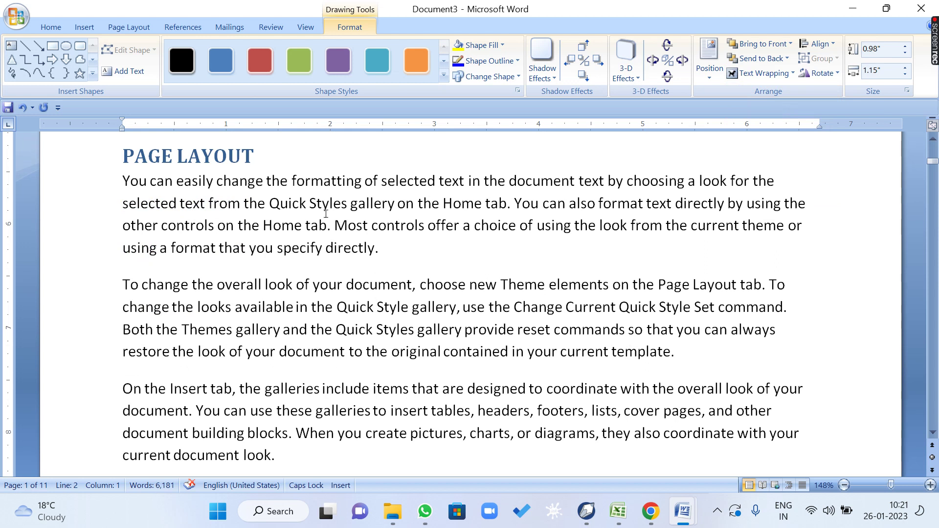
click(52, 59)
drag(509, 392, 337, 246)
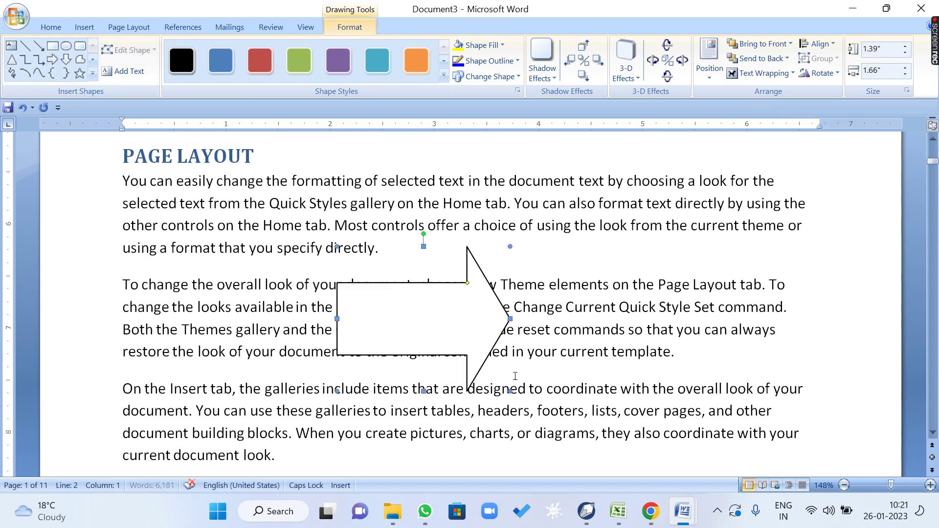
click(770, 74)
click(769, 105)
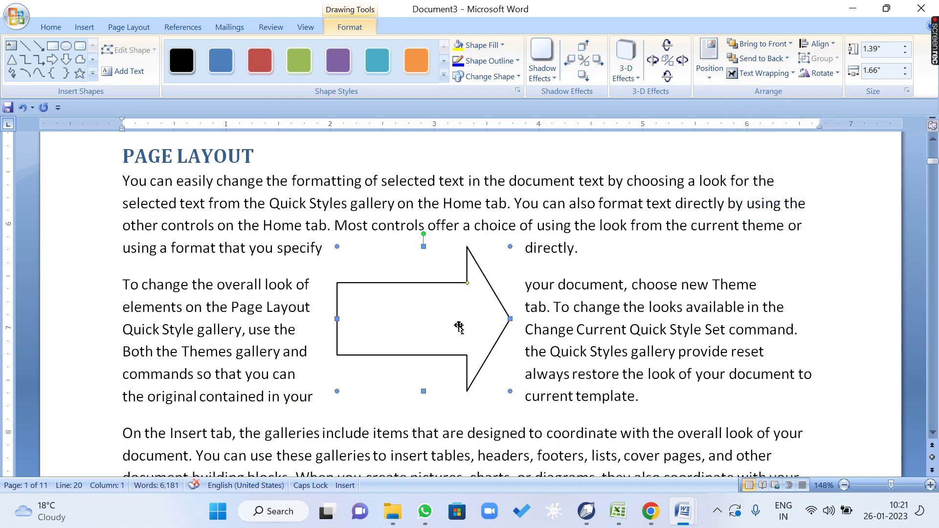
key(Delete)
Draw a five-point star about 1.29" high and 1.28" wide at the end of the REFERENCE section with Square text wrapping
scroll(400, 348, down, 6)
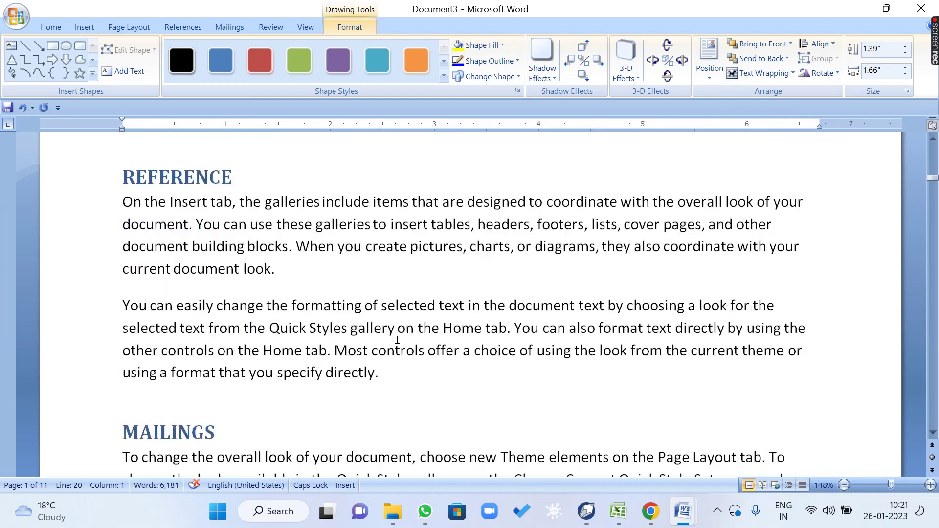
click(404, 273)
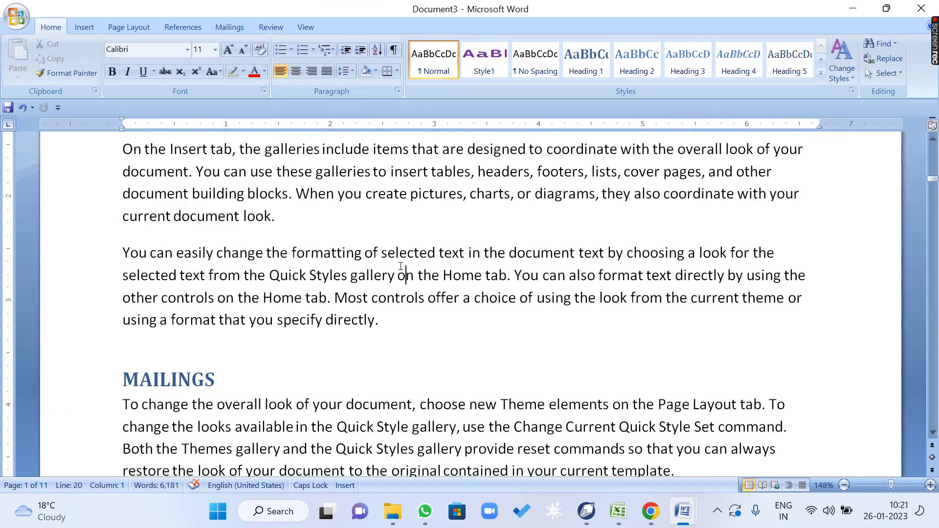
click(84, 27)
click(197, 78)
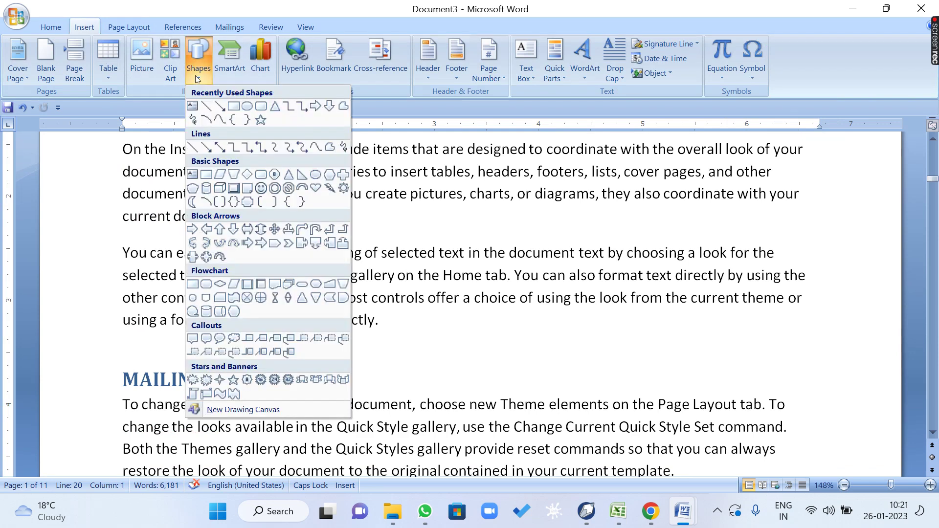
click(261, 121)
drag(380, 236, 514, 370)
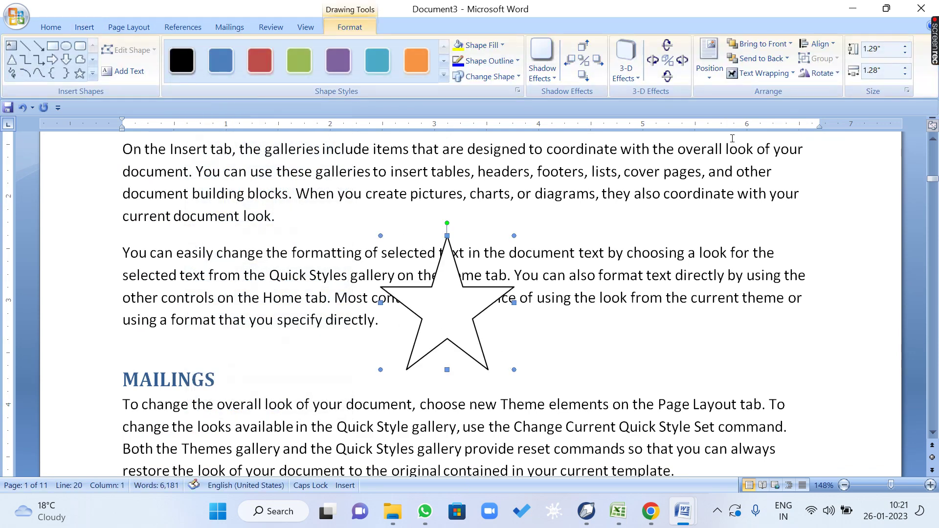
click(765, 74)
click(763, 108)
Draw a notched right arrow about 1.42" high and 0.53" wide in the REVIEW section with Square text wrapping
scroll(534, 314, down, 2)
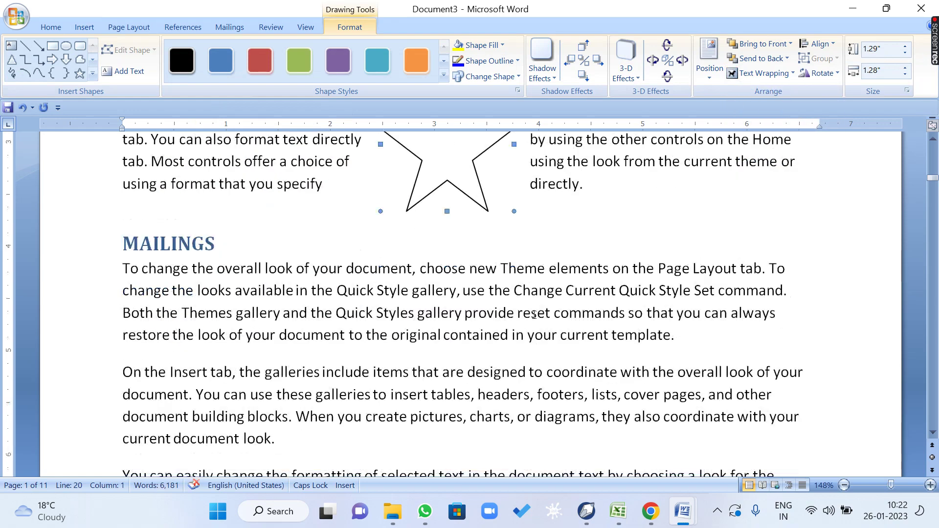
scroll(534, 314, down, 4)
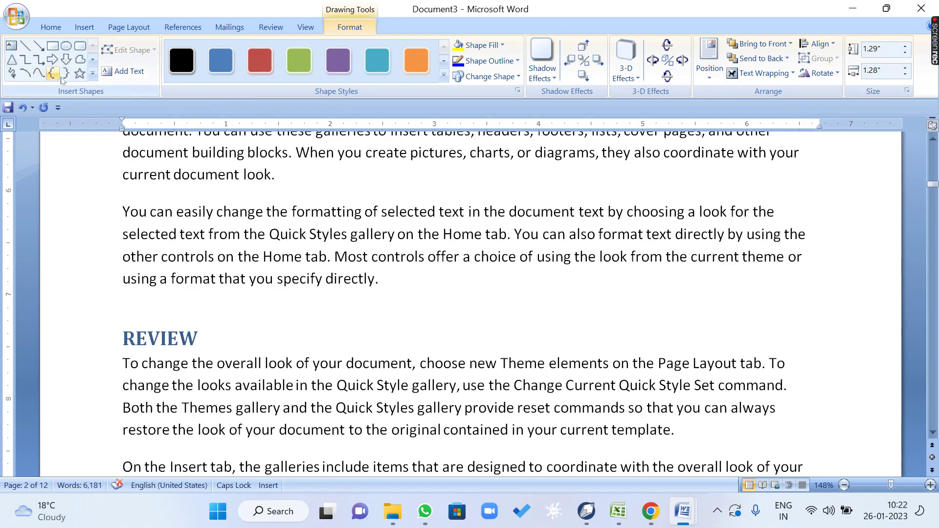
click(92, 73)
click(80, 195)
scroll(270, 312, down, 2)
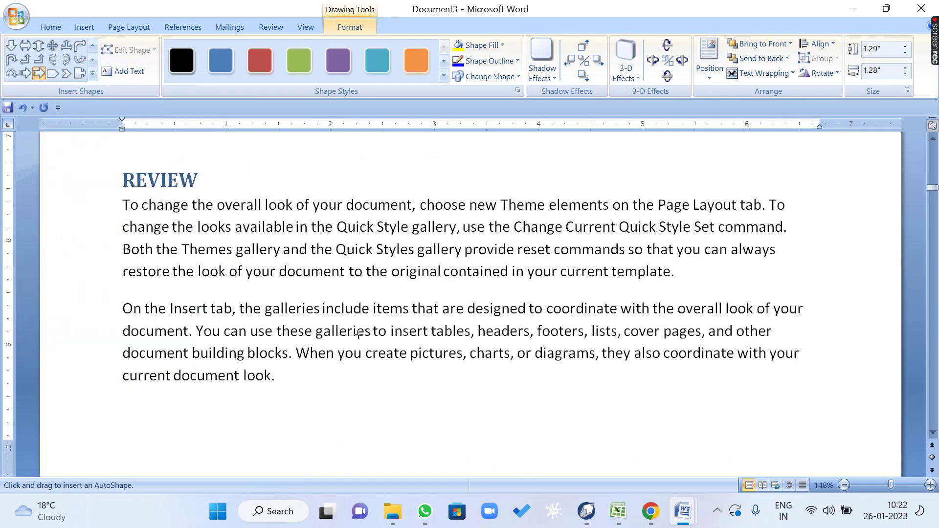
drag(390, 356, 336, 207)
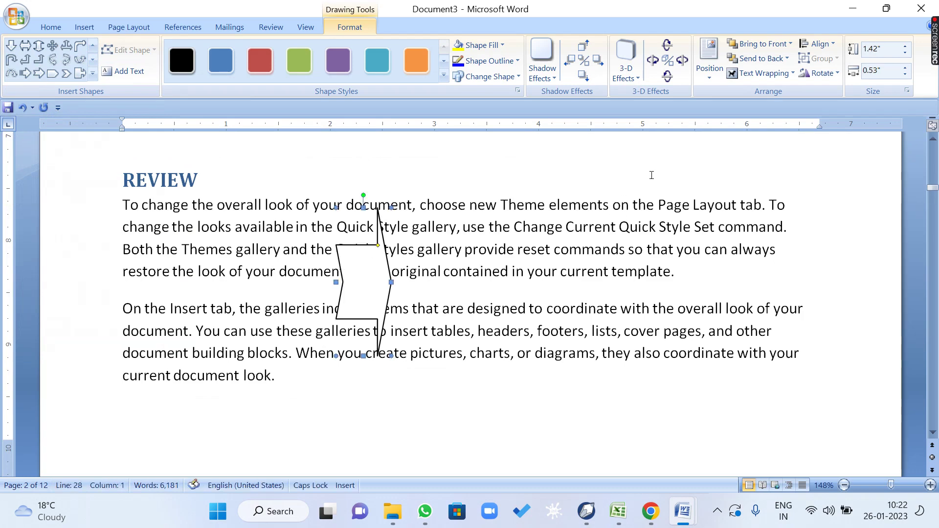
click(716, 79)
click(760, 73)
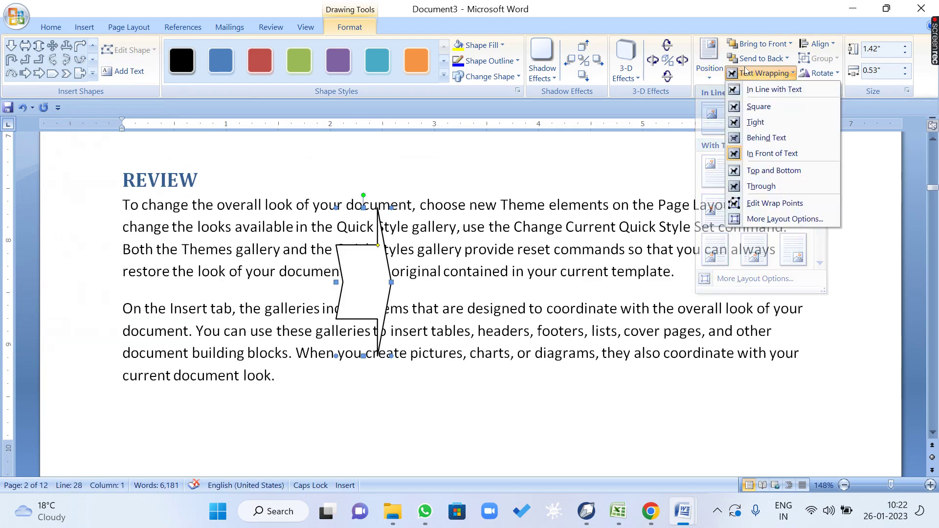
click(767, 106)
Draw a rounded rectangular callout about 1.36" high and 1.26" wide beside the VIEW heading with Square text wrapping
scroll(224, 199, down, 10)
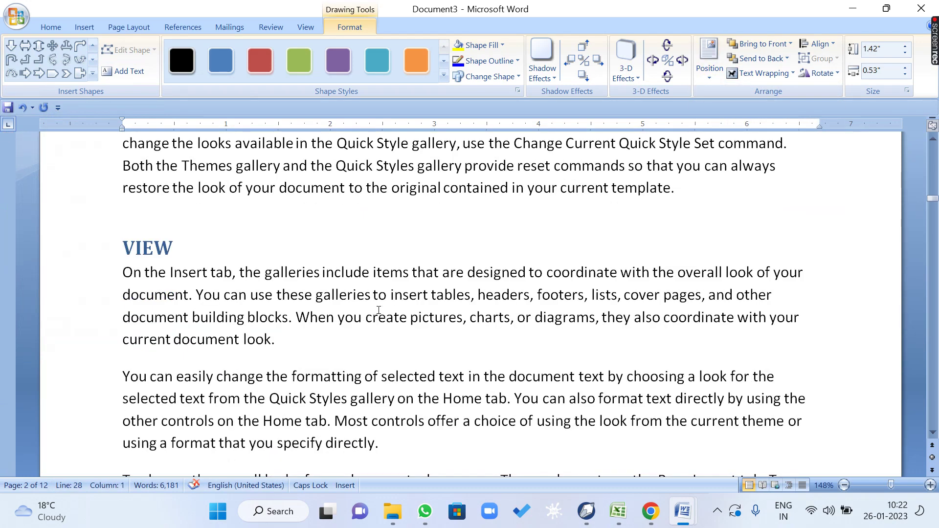
click(91, 75)
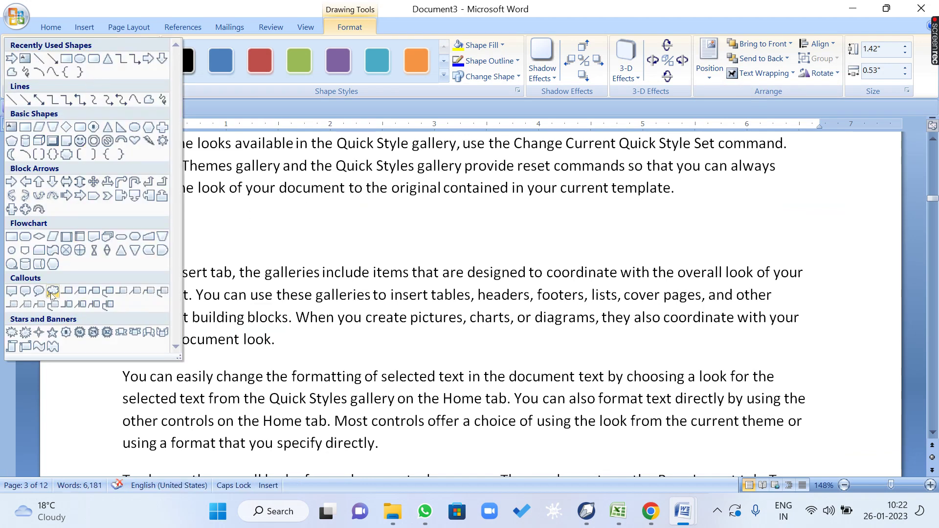
click(25, 292)
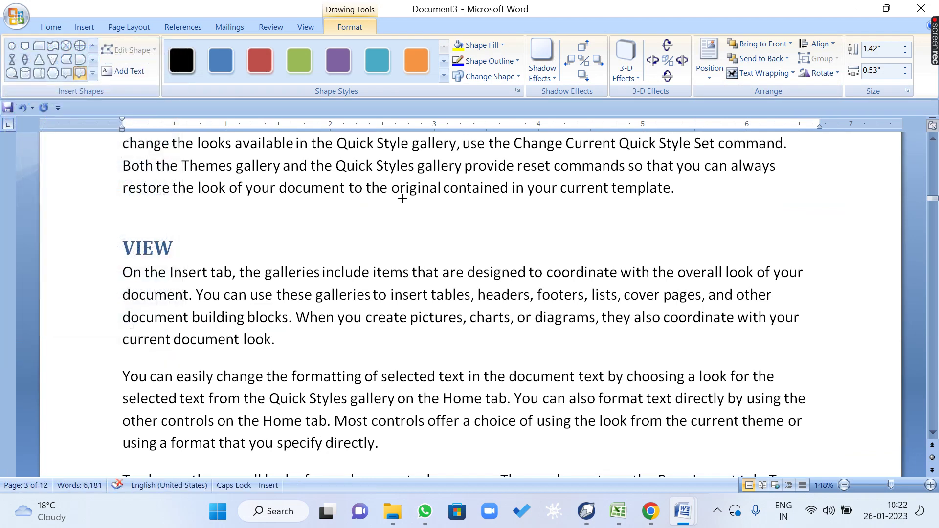
drag(525, 322, 391, 179)
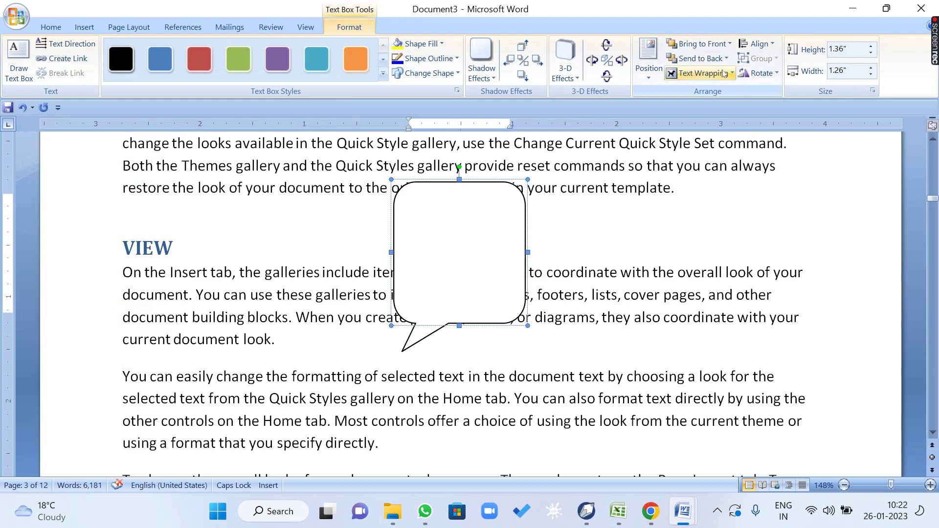
click(700, 72)
click(694, 103)
Draw a regular pentagon about 1.32" high and 1.33" wide over the paragraphs of the DESIGN section
scroll(589, 242, down, 8)
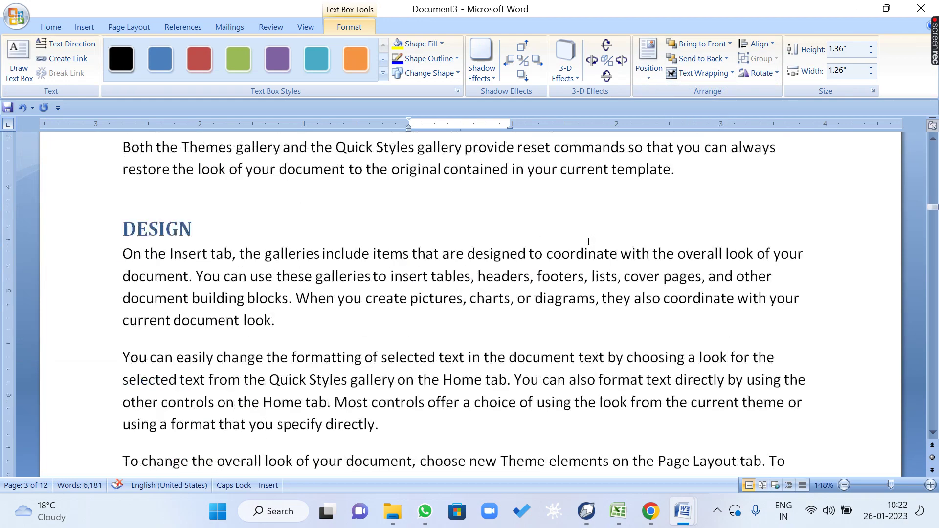
click(84, 27)
click(199, 73)
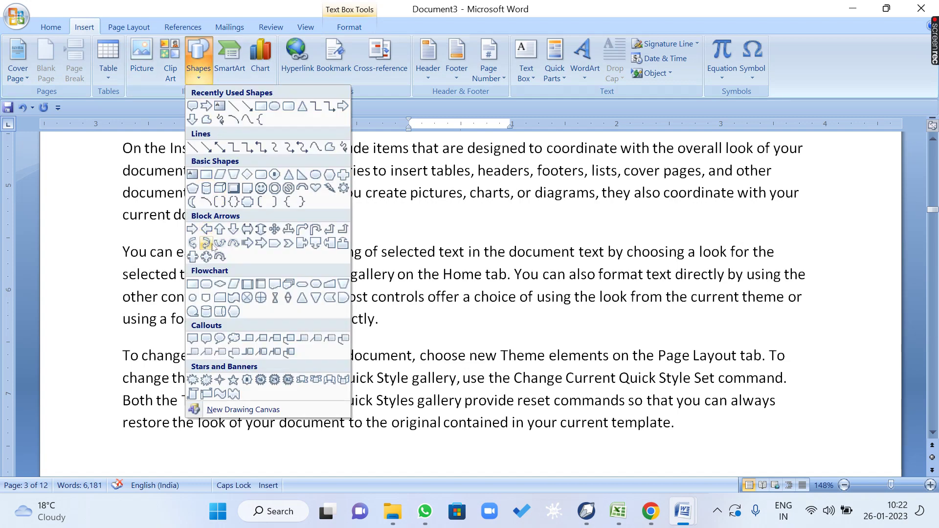
click(193, 188)
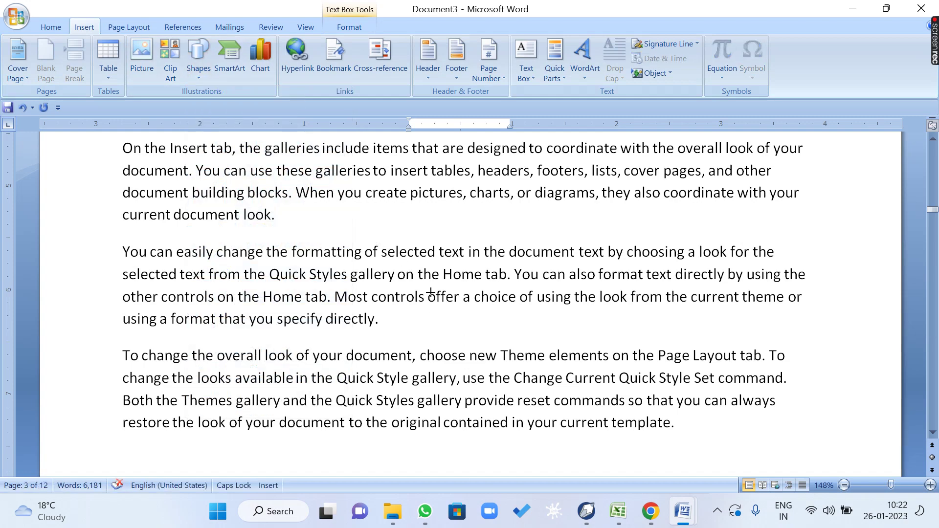
drag(377, 237, 514, 374)
Draw a smiley face about 1.3" high and 1.37" wide in the LAYOUT section with Square text wrapping
scroll(515, 374, down, 8)
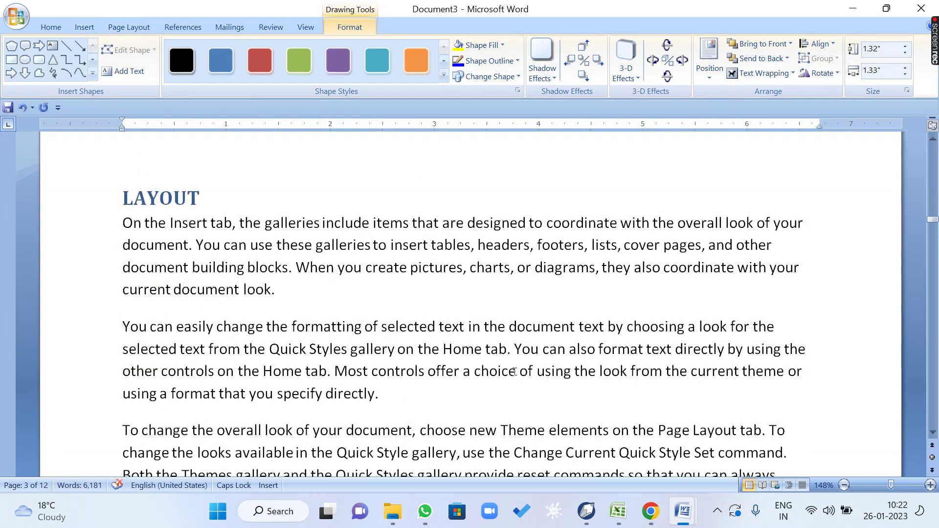
click(92, 74)
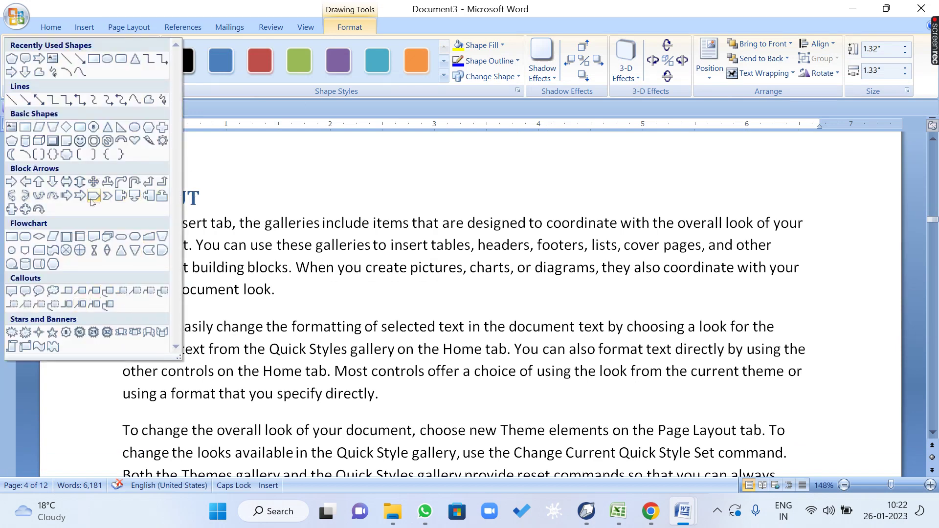
click(80, 141)
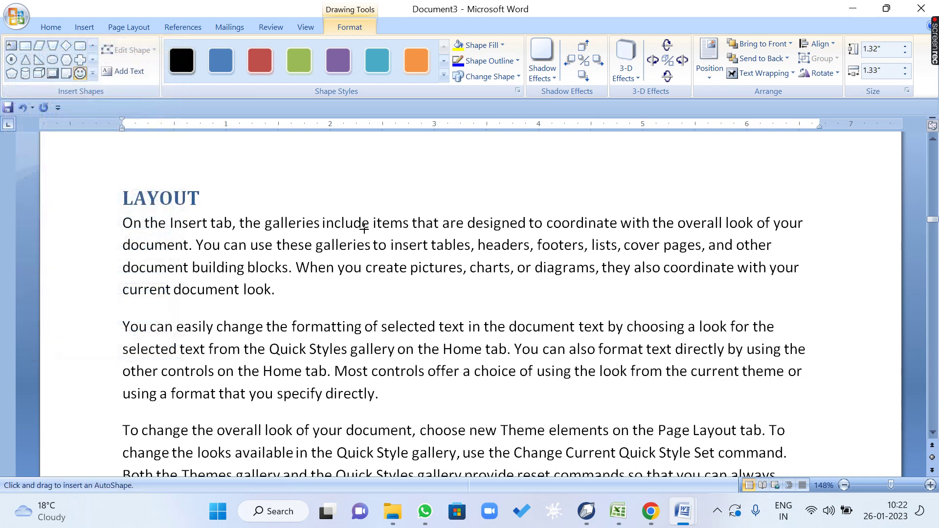
drag(502, 358, 361, 225)
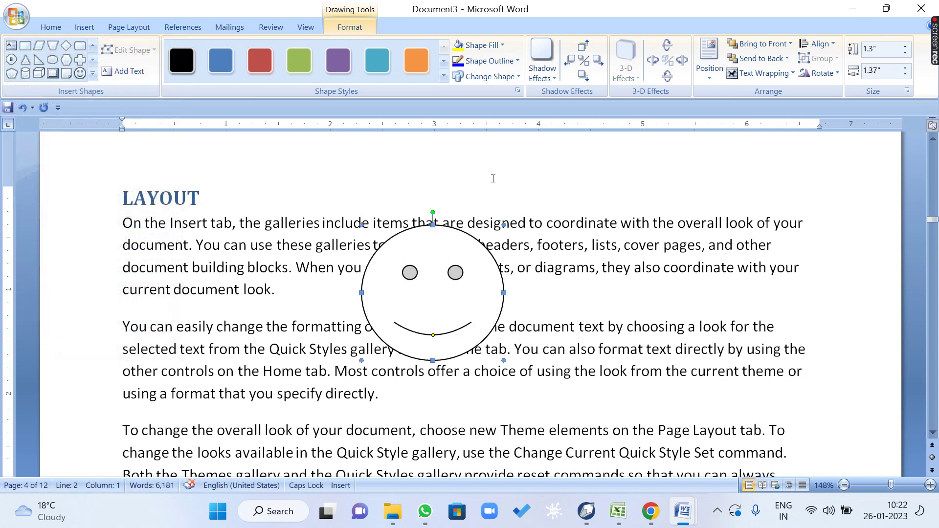
click(709, 73)
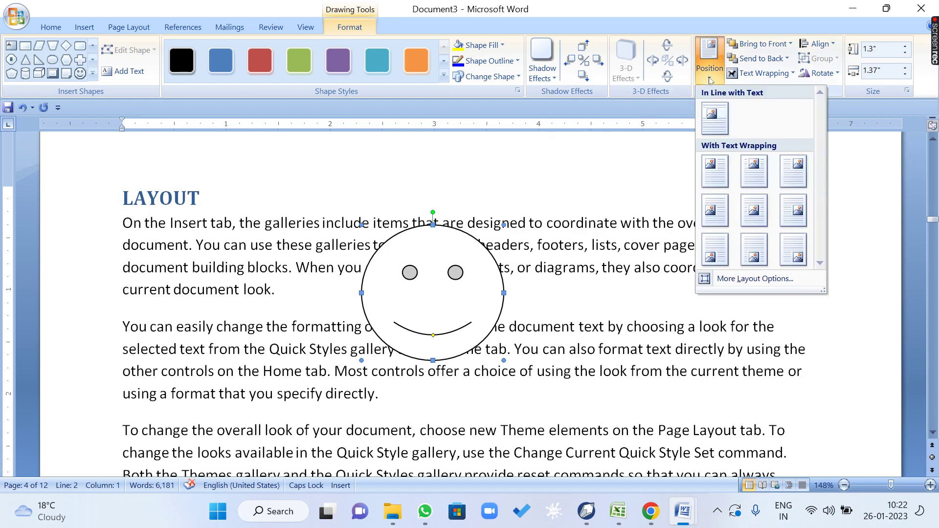
click(743, 77)
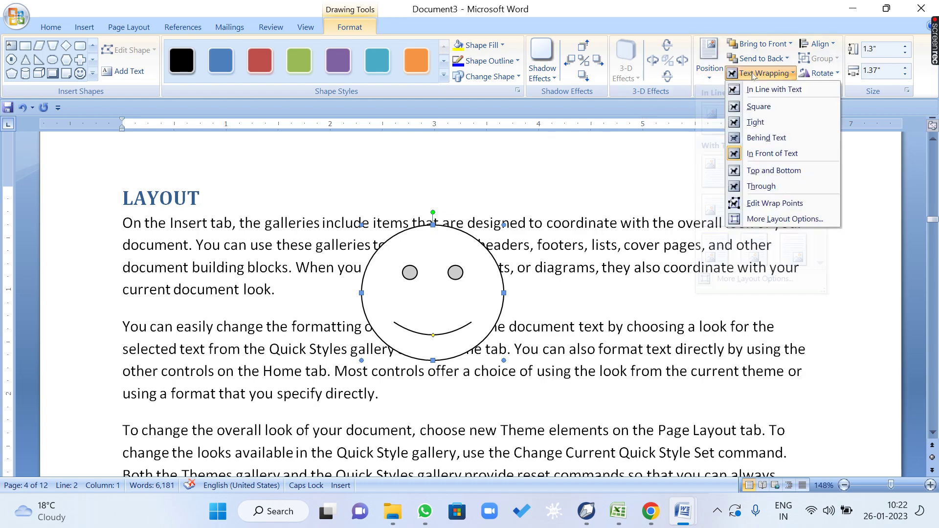
click(765, 109)
Draw a quad arrow callout about 1.38" high and 1.37" wide across the FORMAT and FONT sections with Square text wrapping
scroll(487, 287, down, 7)
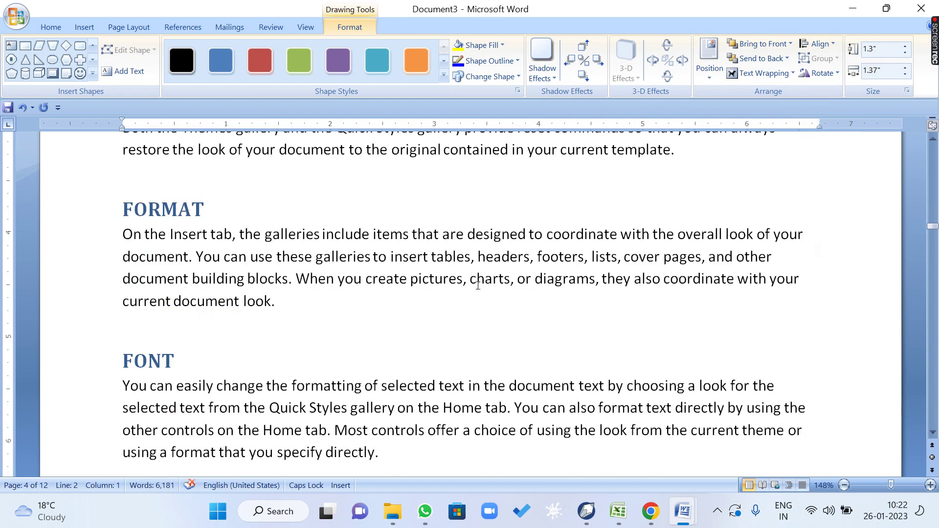
click(93, 73)
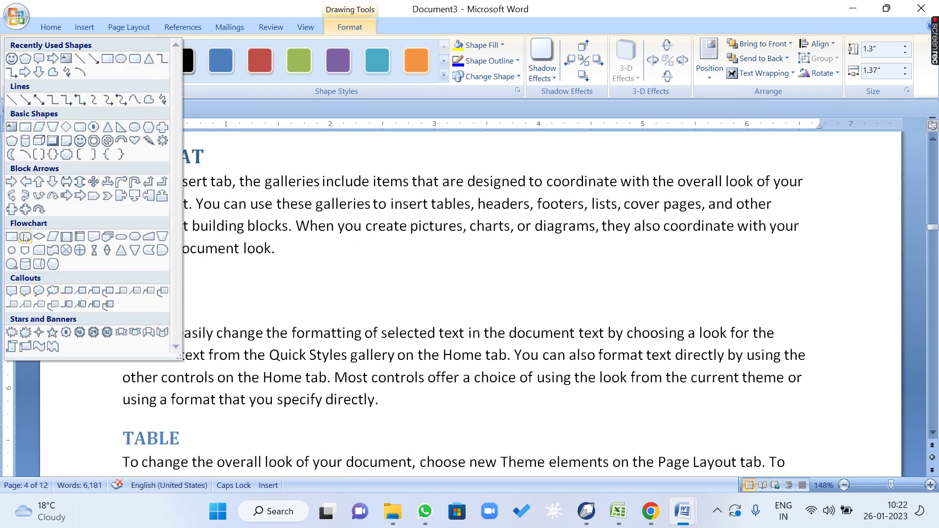
click(25, 210)
drag(361, 209, 504, 353)
click(761, 73)
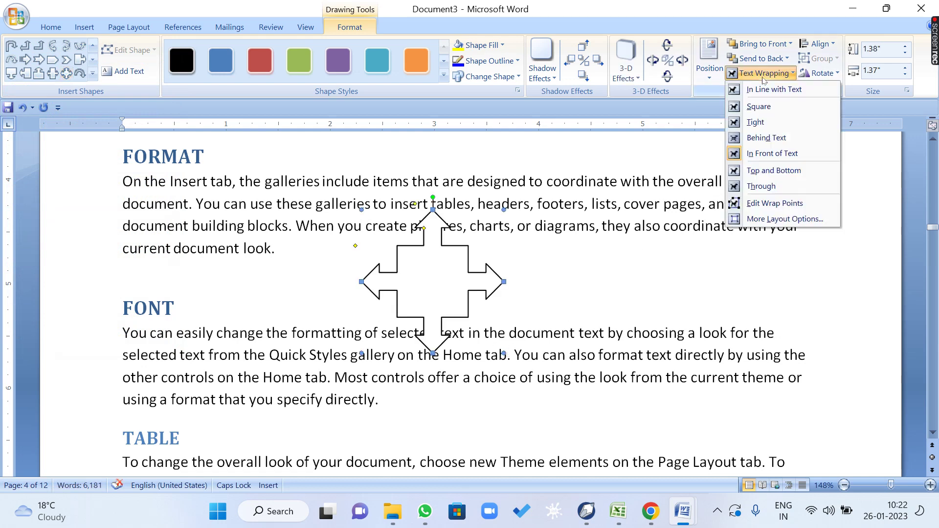
click(759, 106)
Draw a bevel about 1.29" high and 1.45" wide across the TABLE and CLIPBOARD sections with Square text wrapping
scroll(517, 286, down, 5)
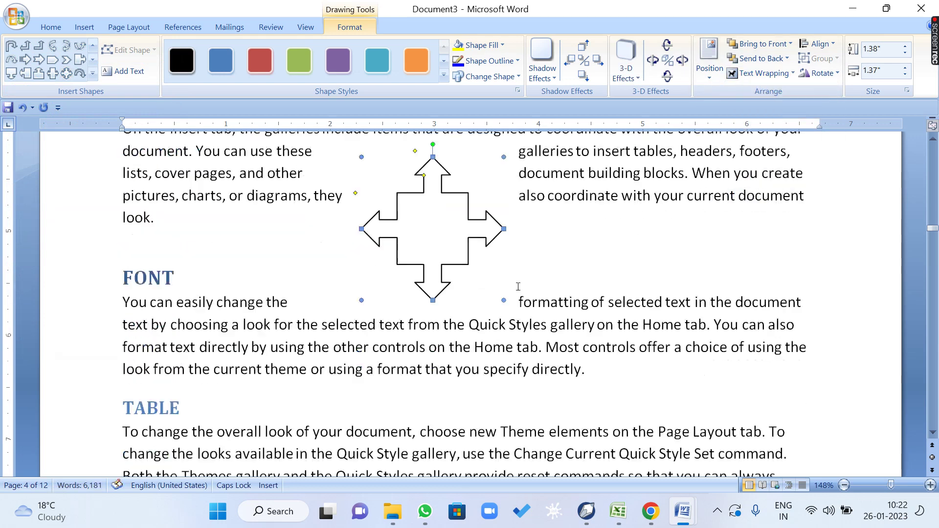
scroll(460, 240, up, 3)
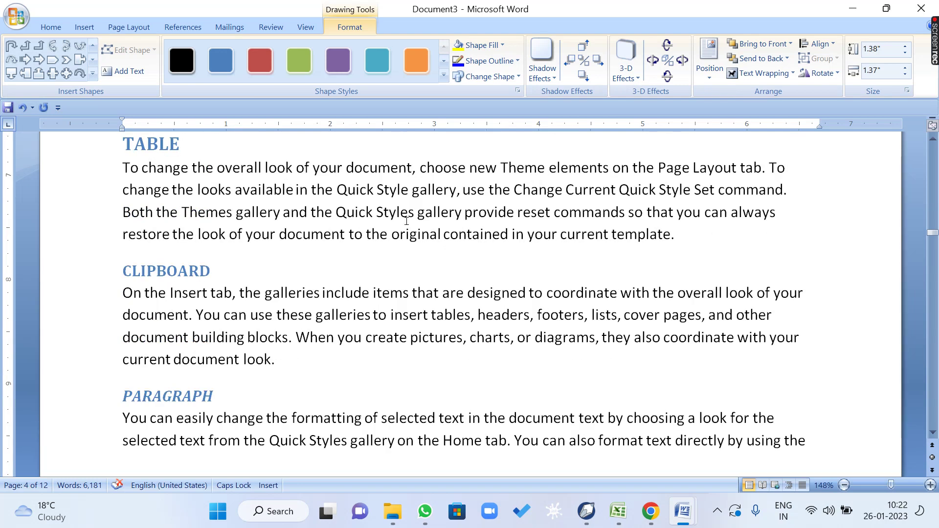
click(93, 75)
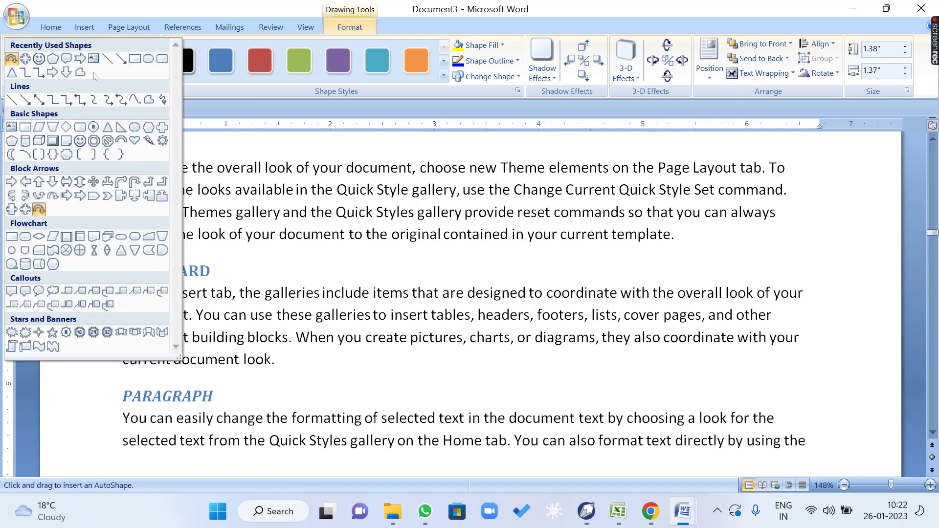
click(53, 141)
drag(415, 223, 565, 357)
click(763, 73)
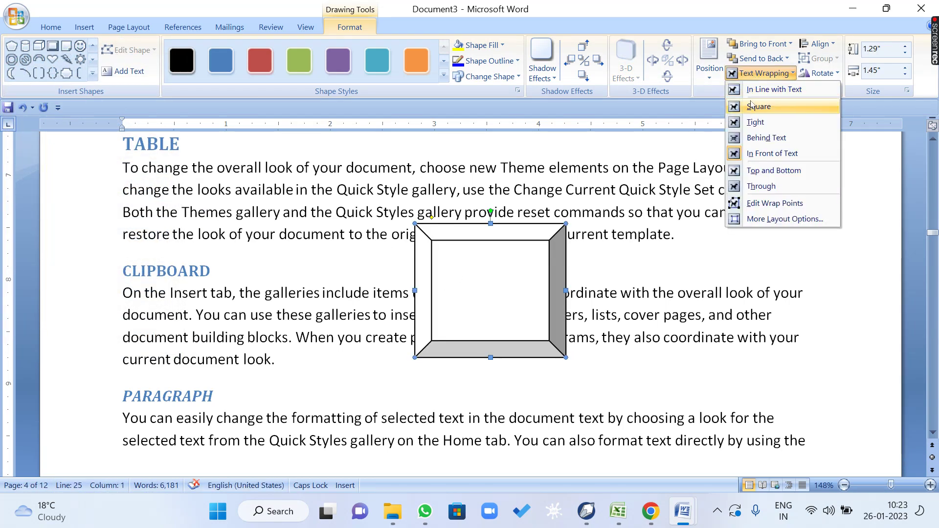
click(758, 106)
Draw a flowchart punched tape shape about 1.35" high and 1.75" wide over the STYLES section with Square text wrapping
scroll(534, 310, down, 5)
scroll(537, 311, up, 2)
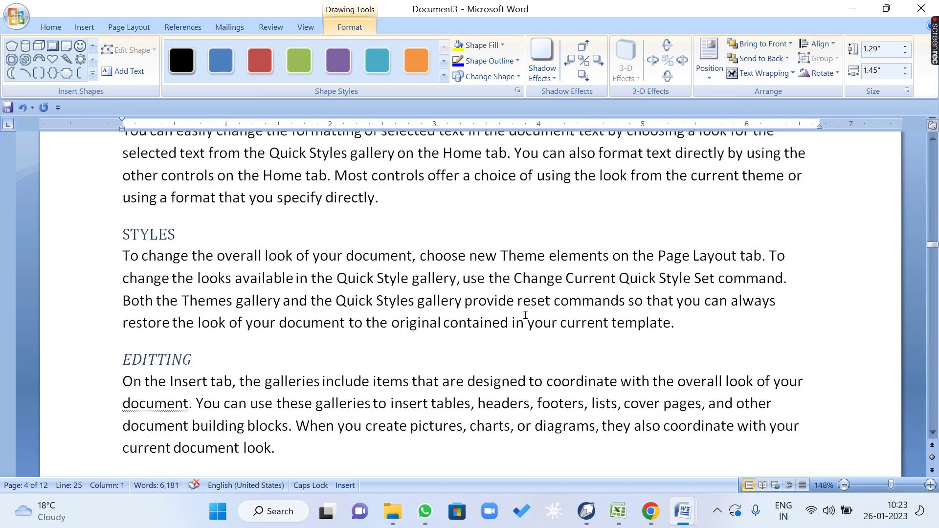
click(92, 73)
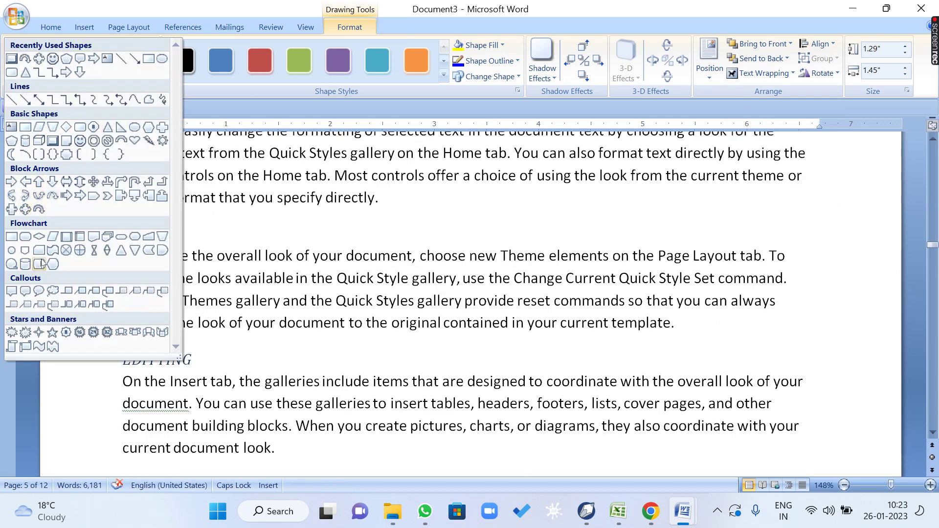
click(52, 250)
mouse_move(359, 207)
mouse_down()
mouse_move(484, 319)
mouse_move(541, 347)
mouse_up()
click(758, 73)
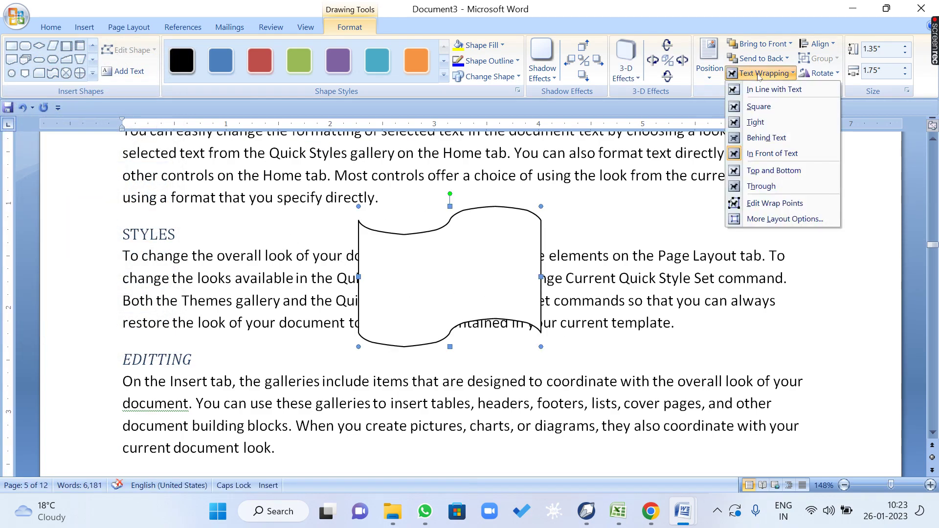
click(753, 106)
Draw a flowchart preparation hexagon about 1.22" high and 1.6" wide across the CAPTION and INDEX sections with Square text wrapping
scroll(513, 334, down, 5)
scroll(512, 334, down, 1)
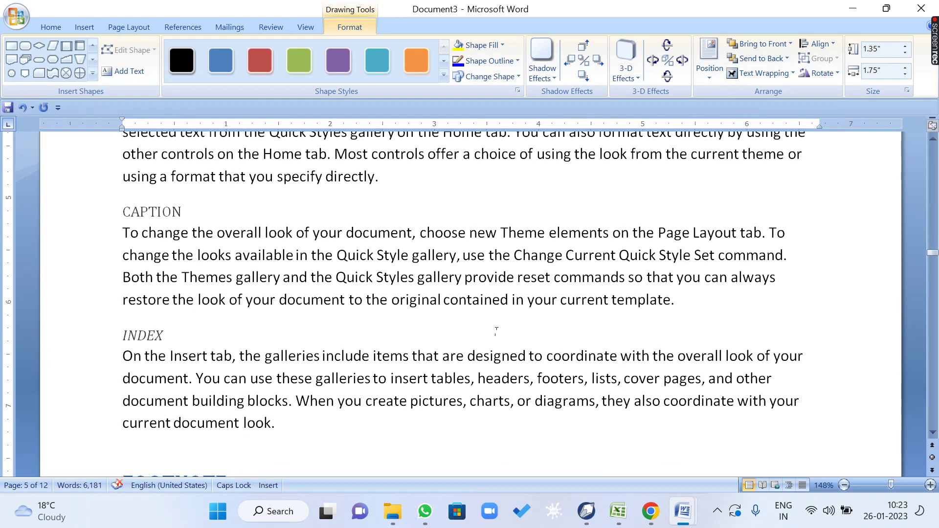
click(53, 59)
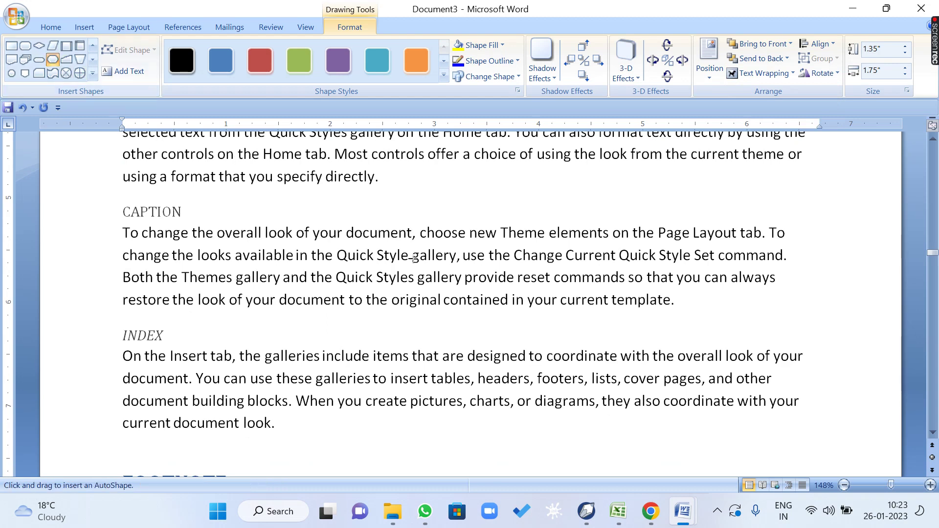
drag(407, 249, 574, 376)
click(763, 73)
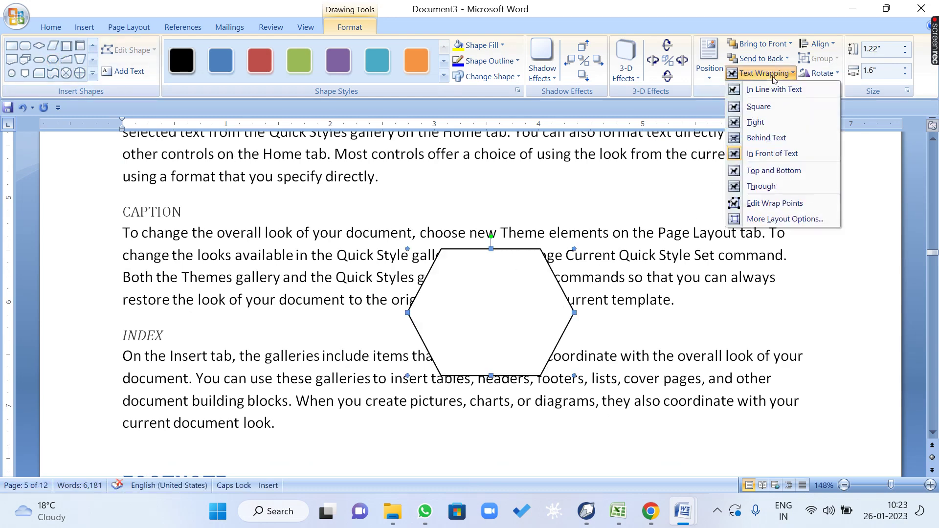
click(757, 105)
Draw a flowchart multidocument shape about 0.98" high and 0.93" wide over the first paragraphs of the UPDATE section
scroll(554, 280, down, 5)
scroll(554, 280, down, 7)
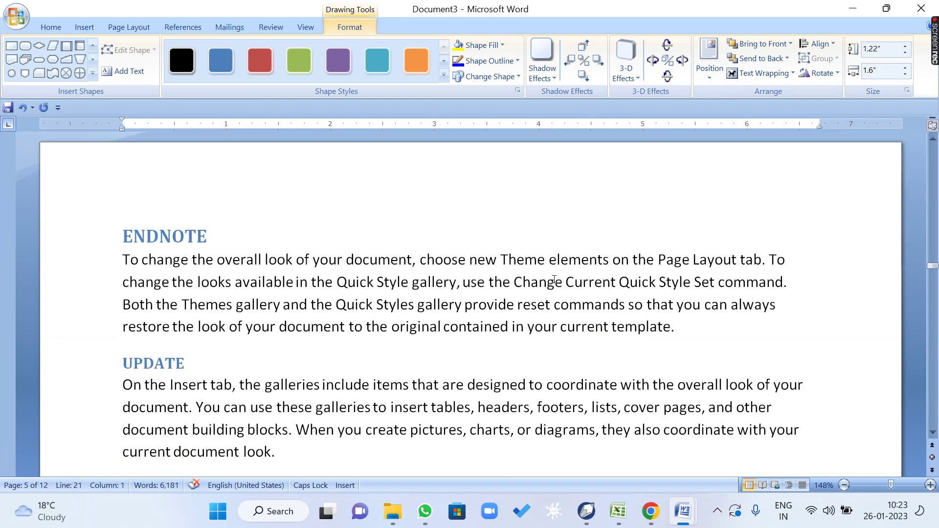
click(25, 59)
drag(281, 213, 379, 316)
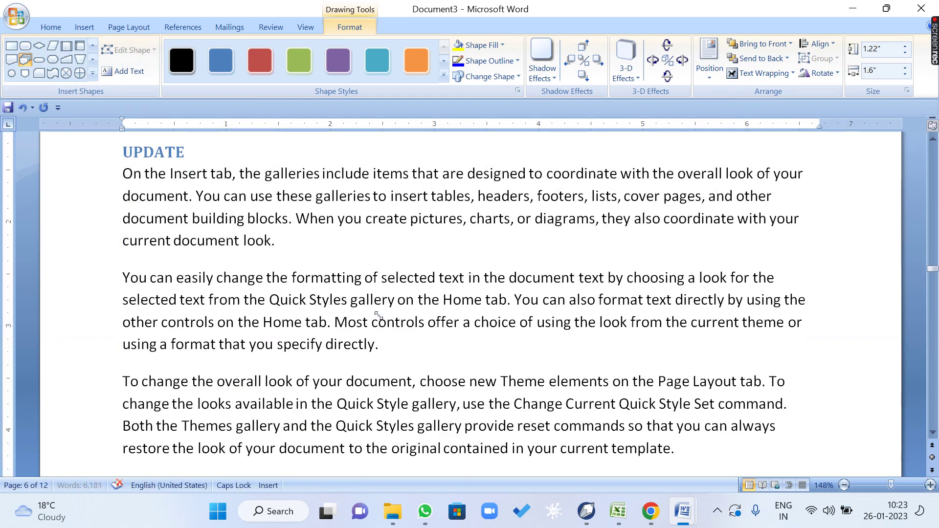
Draw a flowchart document shape about 1.3" high and 1.15" wide over the paragraphs further down the UPDATE section
click(12, 59)
scroll(330, 391, down, 2)
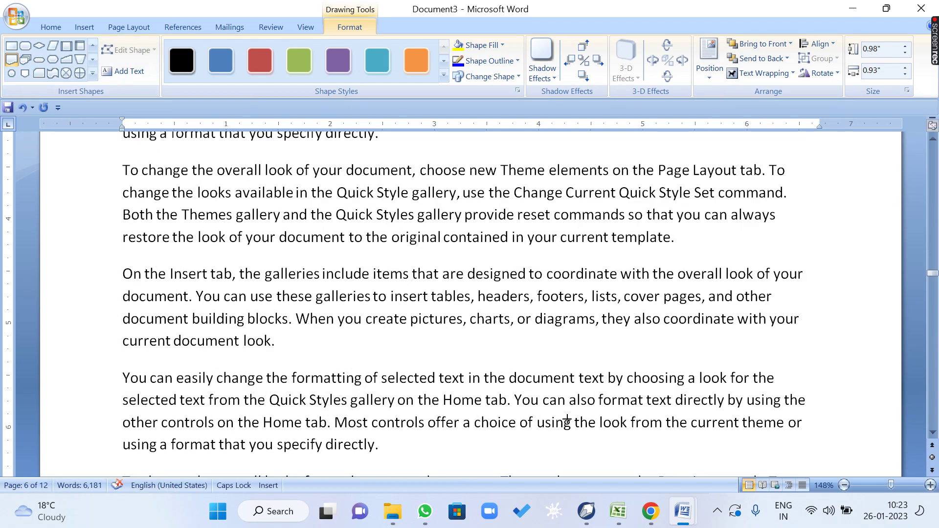
drag(444, 271, 548, 391)
Apply Square text wrapping to the multidocument shape in the UPDATE section
key(ctrl+z)
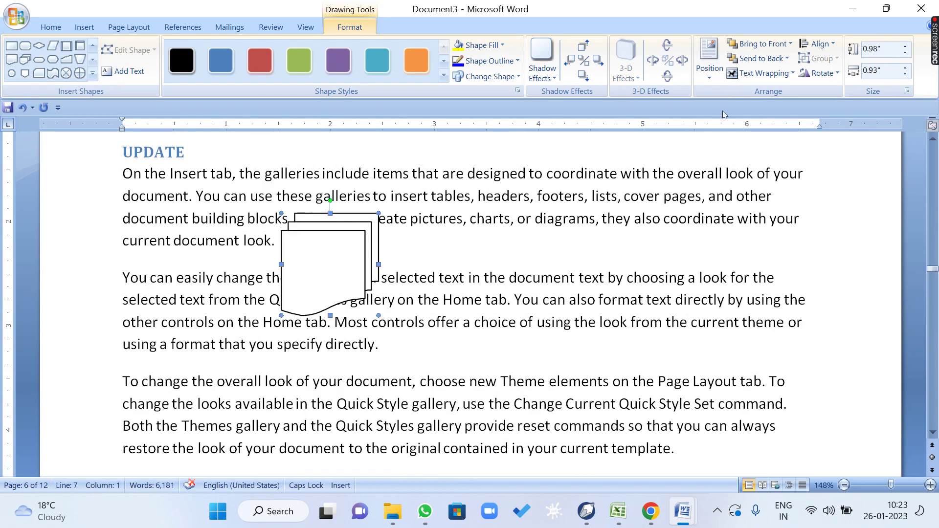
click(763, 72)
click(758, 106)
Apply Square text wrapping to the single document shape further down the UPDATE section
scroll(548, 207, down, 4)
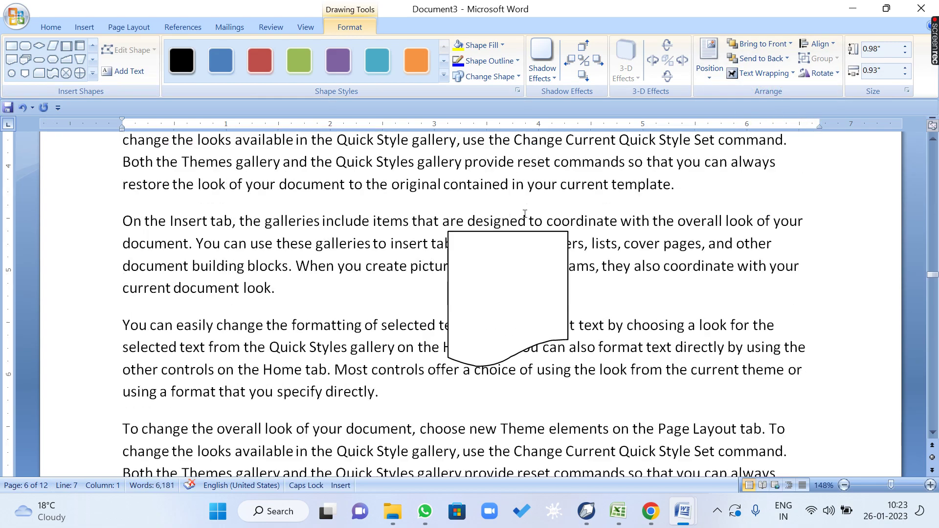
click(523, 286)
click(763, 73)
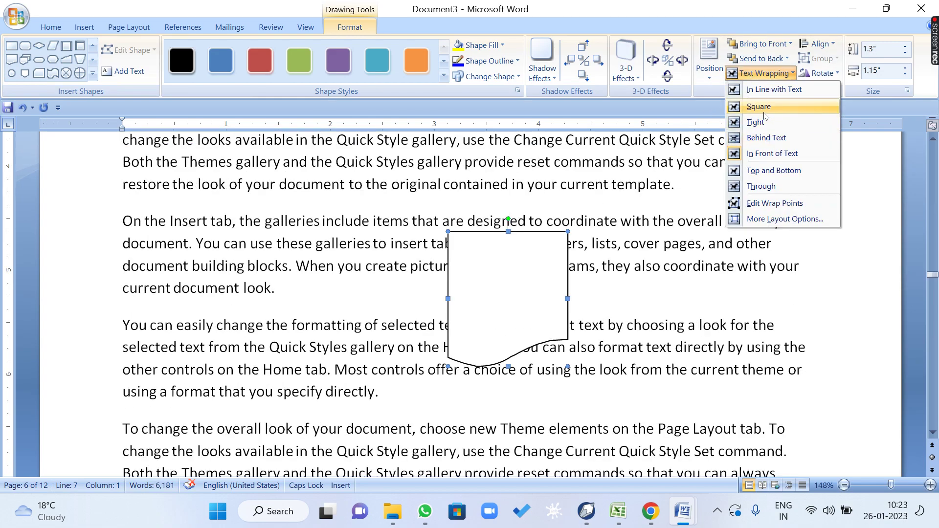
click(756, 123)
Select the rectangle in the HOME section and open the Caption dialog for it
scroll(587, 255, down, 5)
scroll(587, 256, up, 6)
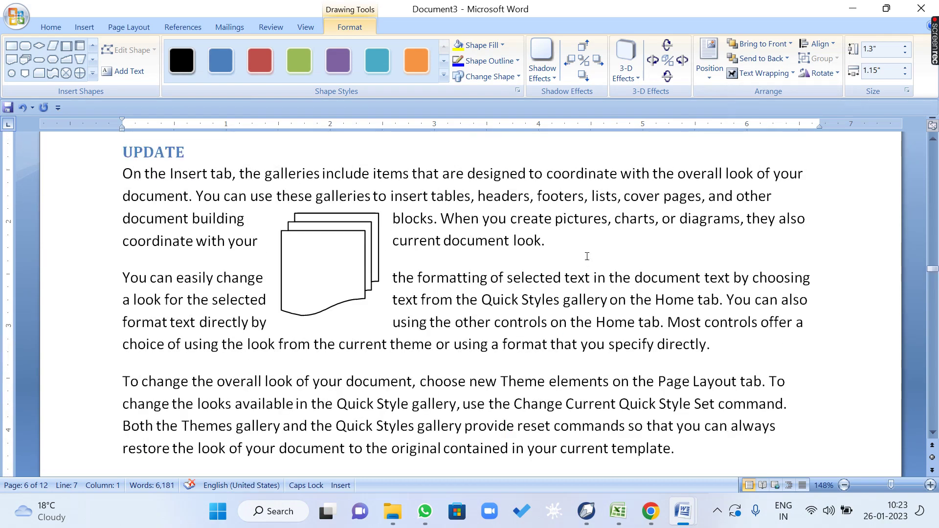
scroll(587, 255, up, 2)
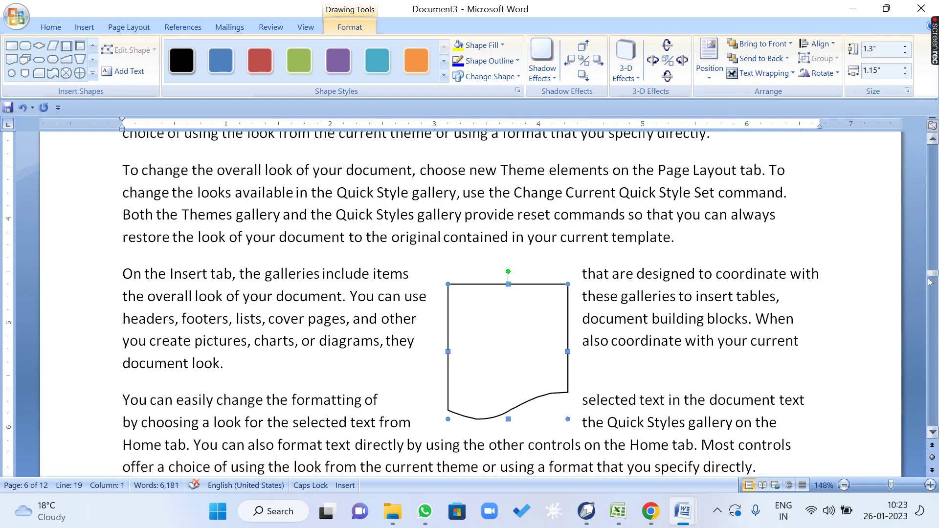
drag(933, 274, 914, 149)
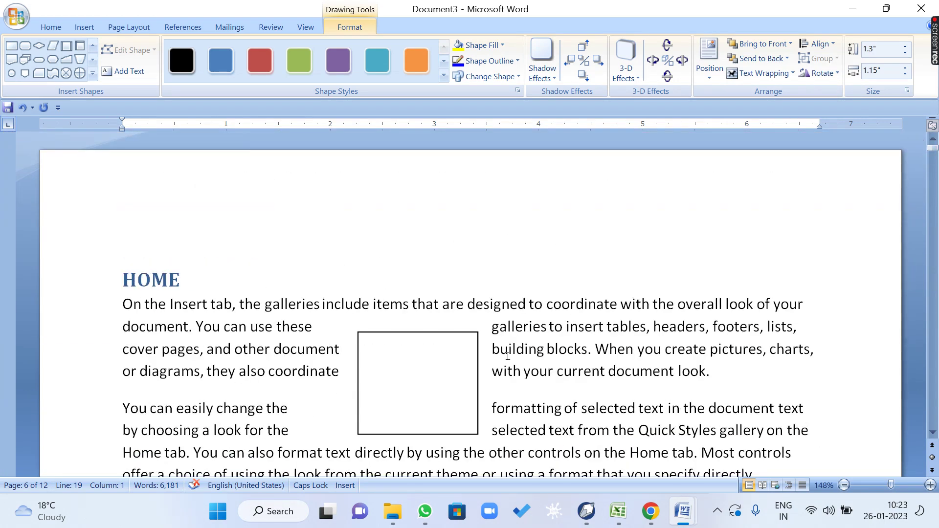
scroll(472, 361, down, 2)
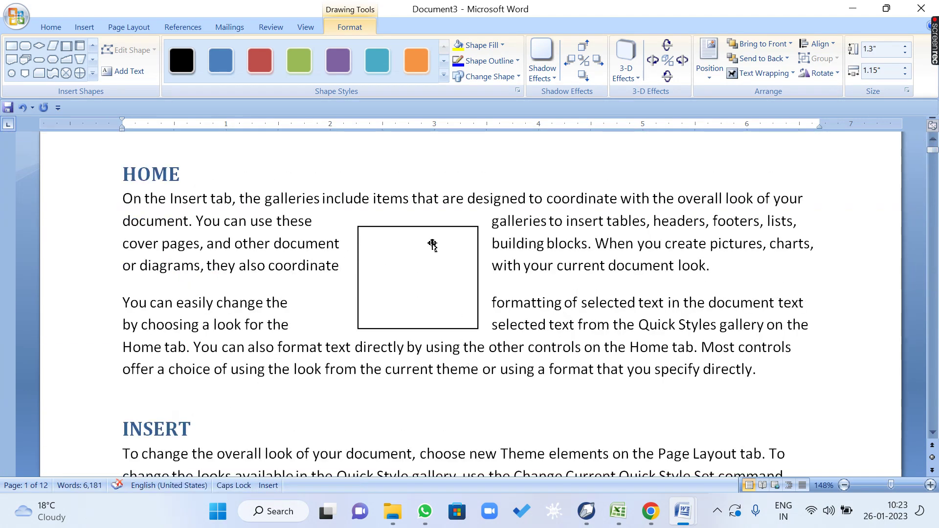
click(420, 280)
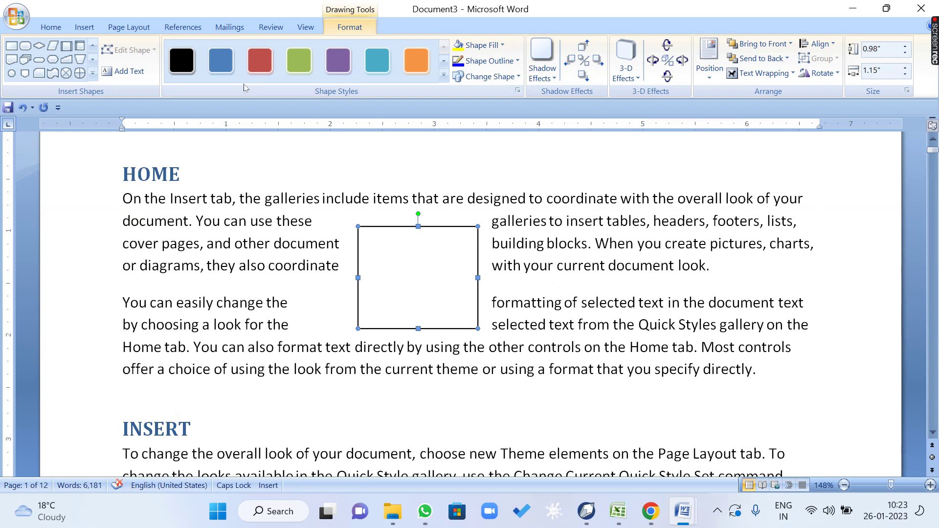
click(161, 27)
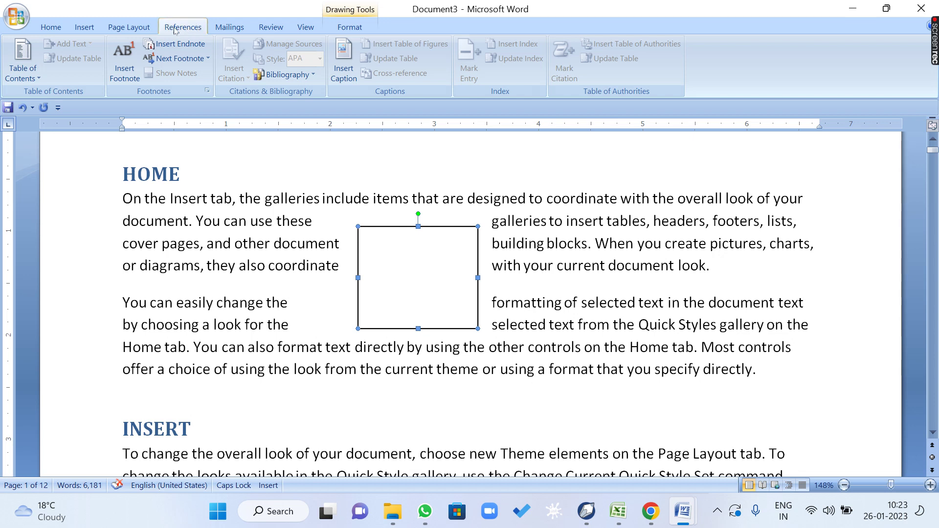
click(352, 70)
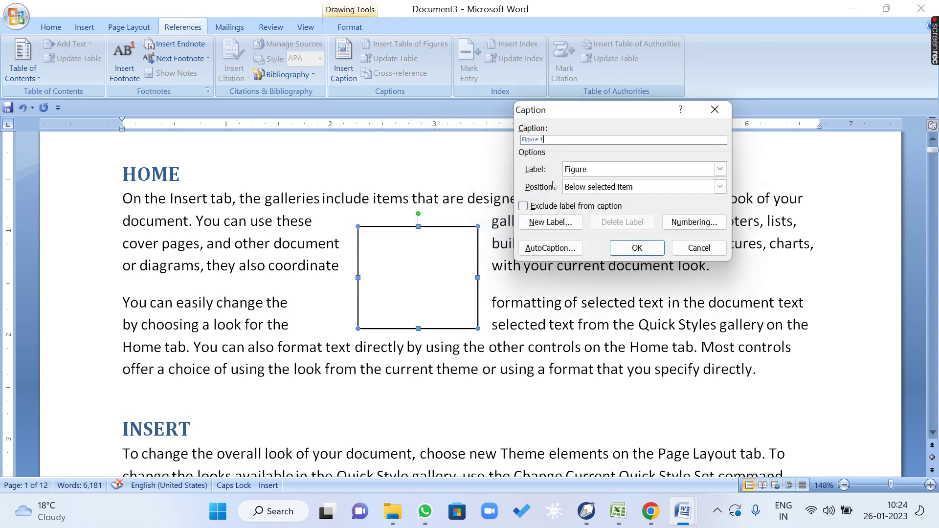
Create a new caption label named "FIG." for the selected rectangle's caption
click(720, 170)
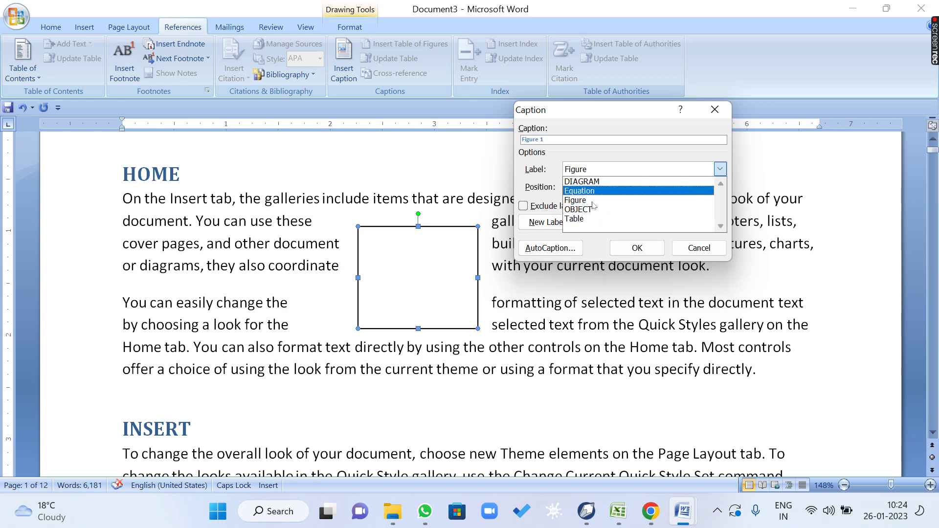
click(602, 127)
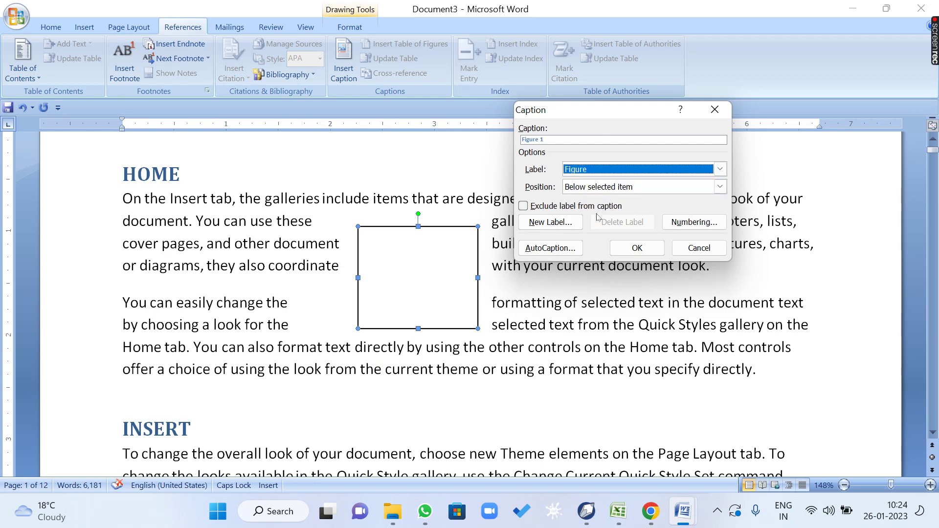
click(542, 225)
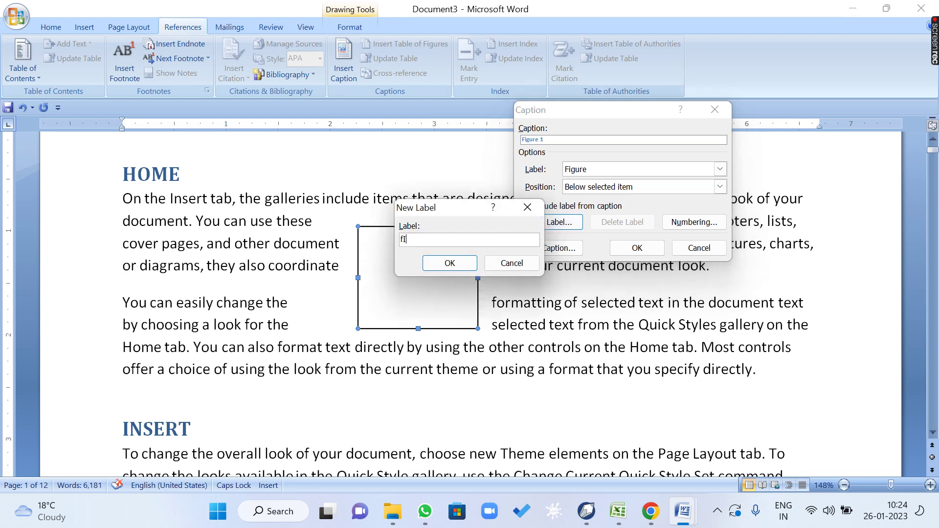
text(FIG.)
click(449, 263)
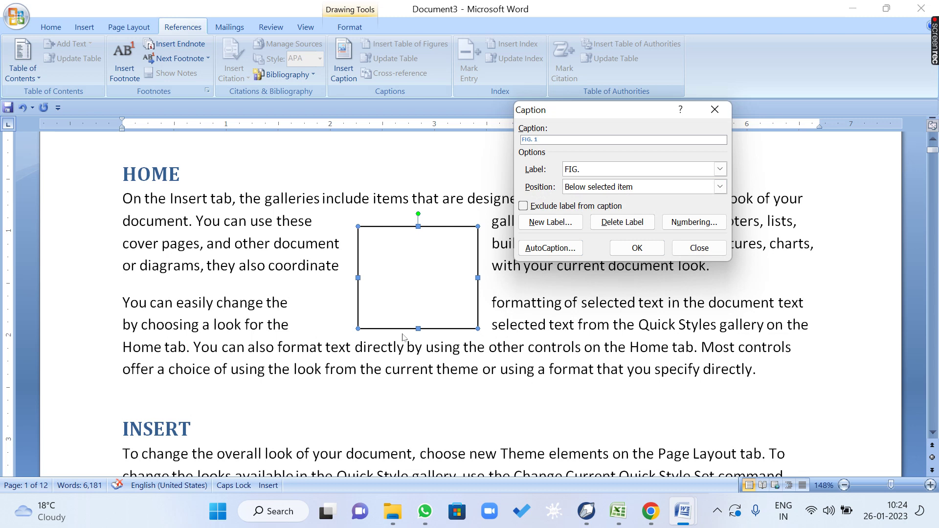
Set the caption position to Below selected item and insert the "FIG." caption for the rectangle in the HOME section
click(719, 187)
click(635, 195)
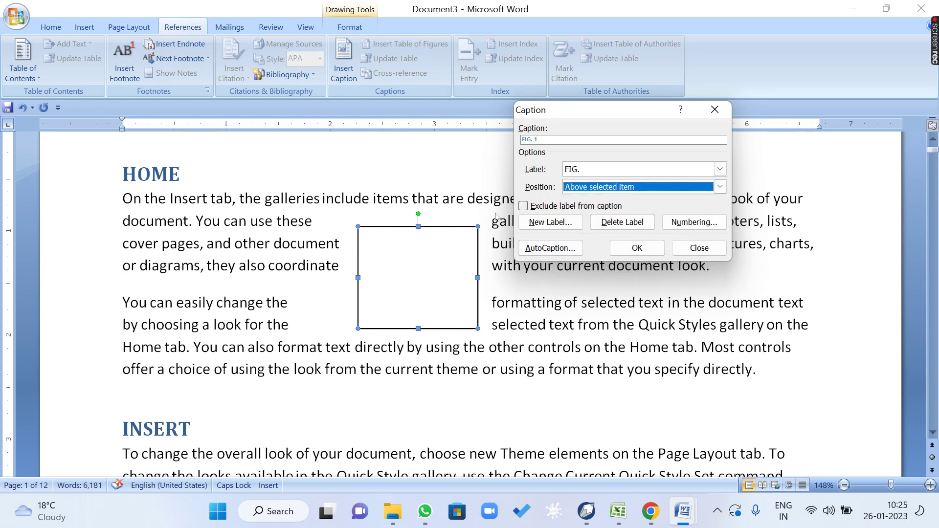
click(720, 186)
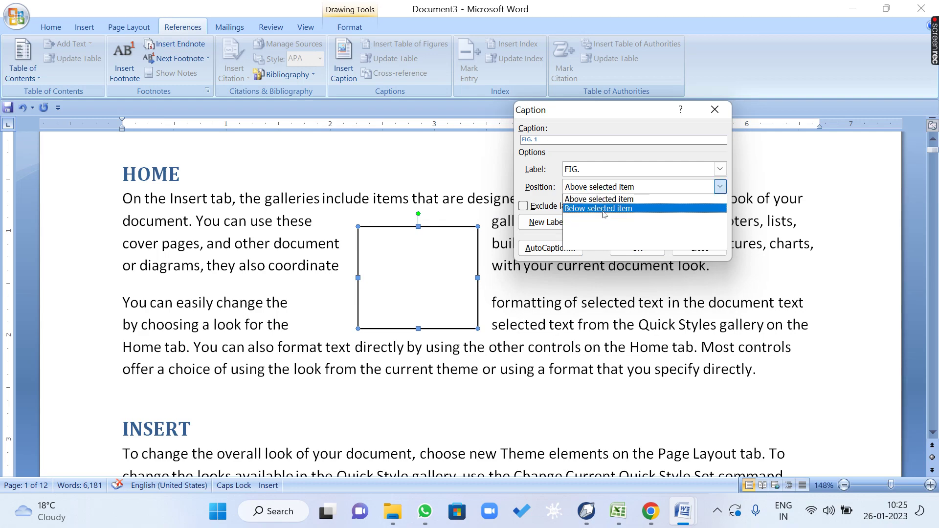
click(603, 209)
click(637, 247)
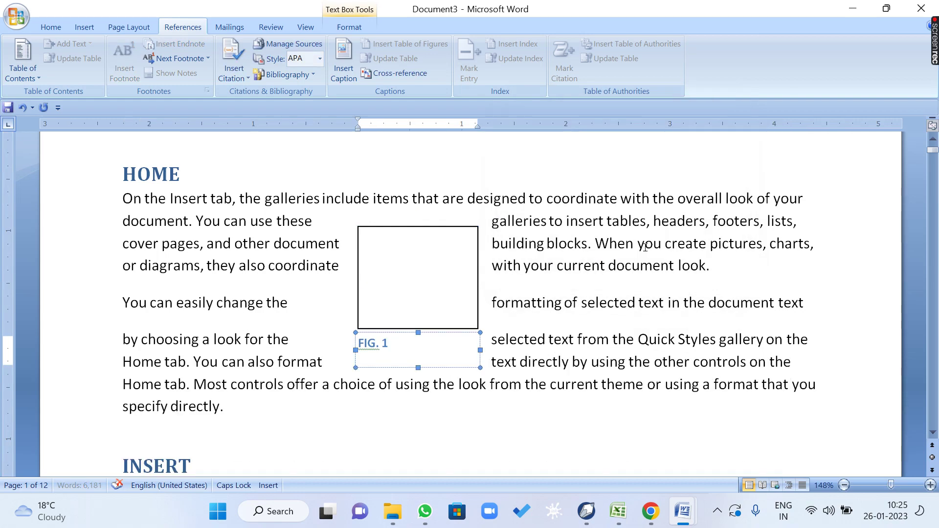
Insert a "FIG." caption below the right arrow in the PAGE LAYOUT section
scroll(480, 304, down, 10)
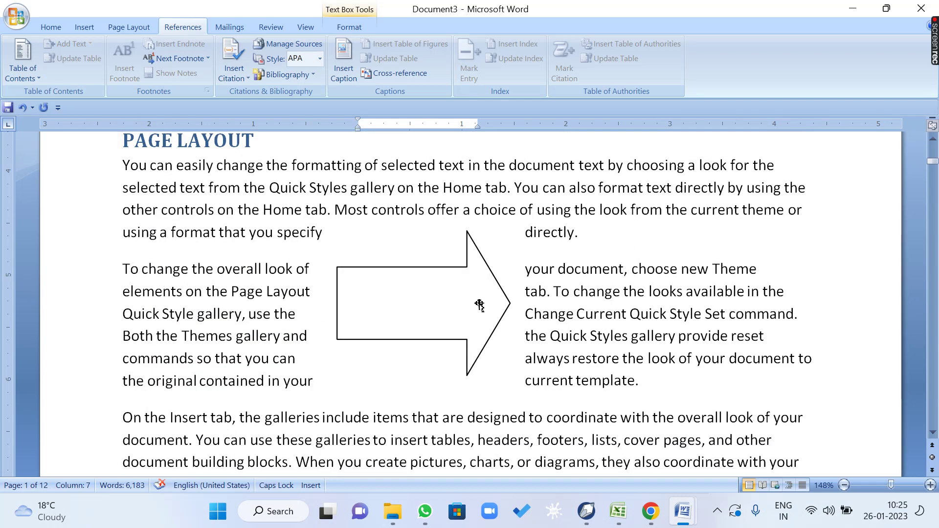
click(479, 304)
click(345, 80)
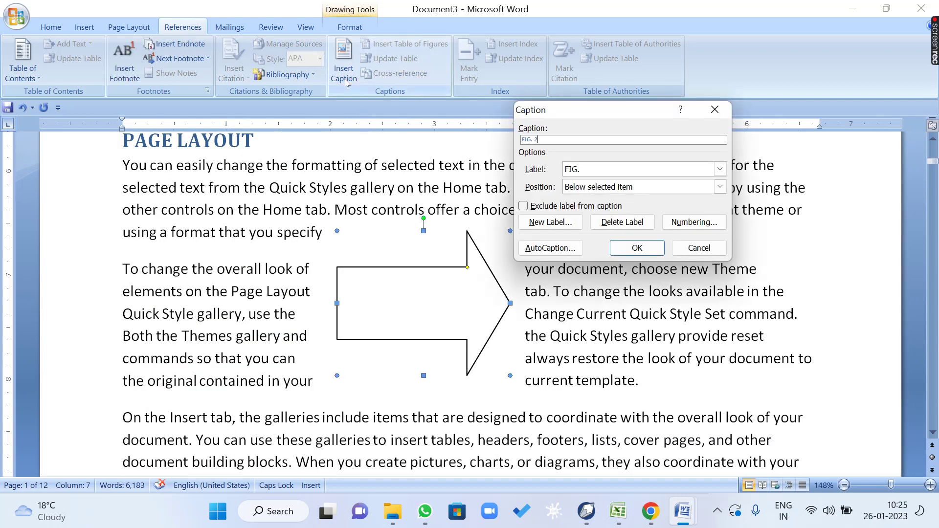
click(620, 249)
Insert a "FIG." caption below the five-point star in the REFERENCE section
scroll(620, 249, down, 10)
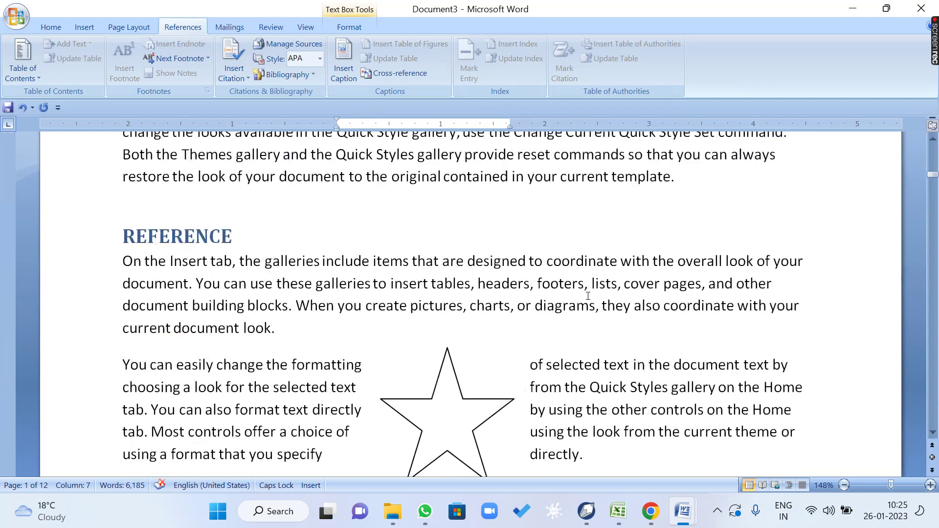
click(457, 305)
click(343, 68)
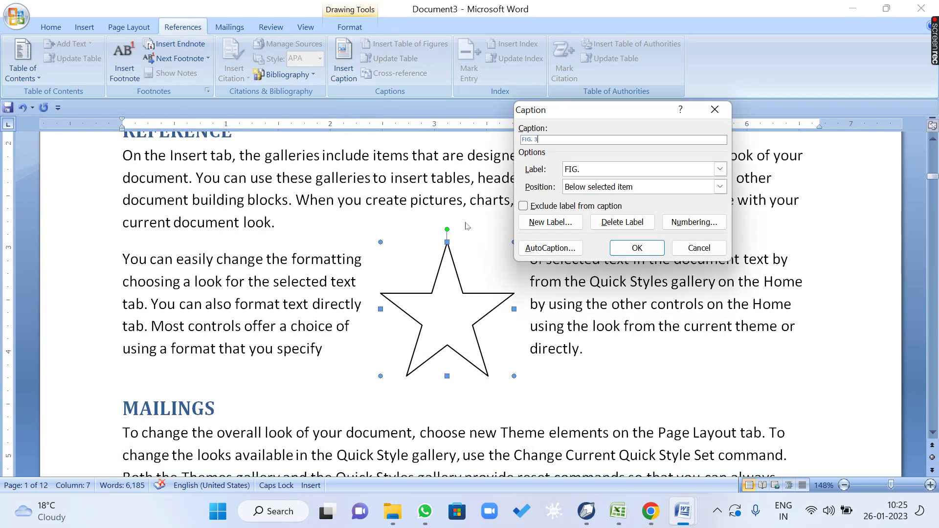
click(622, 248)
Insert a "FIG." caption below the narrow notched arrow near the end of the page, between the MAILINGS and VIEW sections
scroll(566, 324, up, 10)
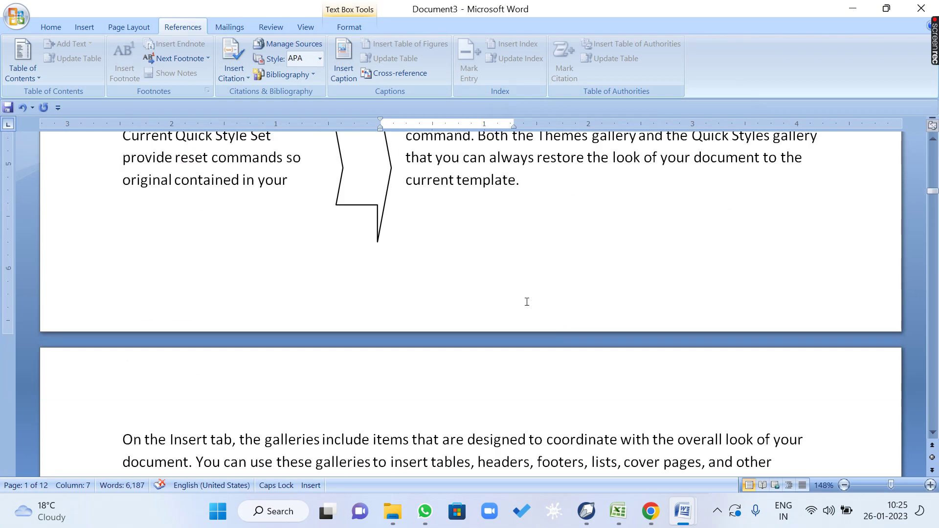
click(362, 202)
click(344, 68)
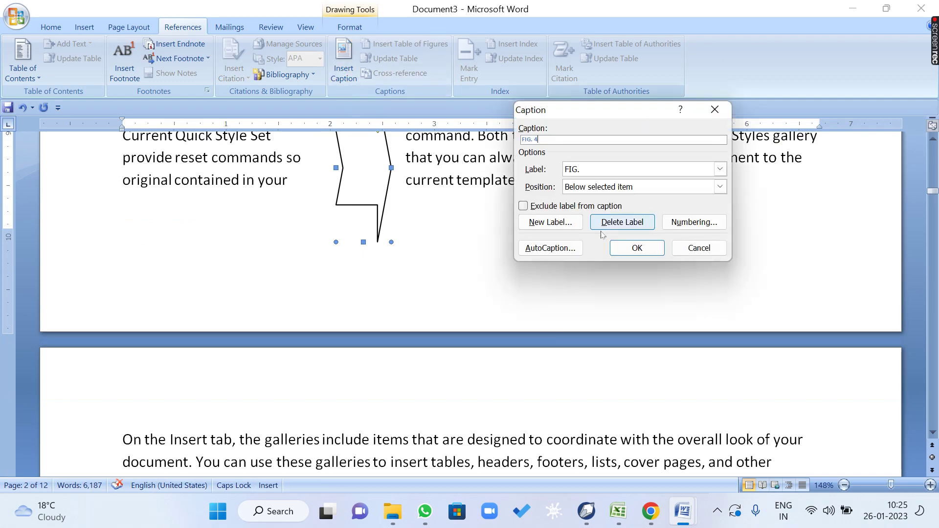
click(636, 248)
Add a "FIG." caption to the rounded speech bubble beside the VIEW heading
scroll(601, 273, down, 6)
scroll(585, 298, down, 4)
click(471, 250)
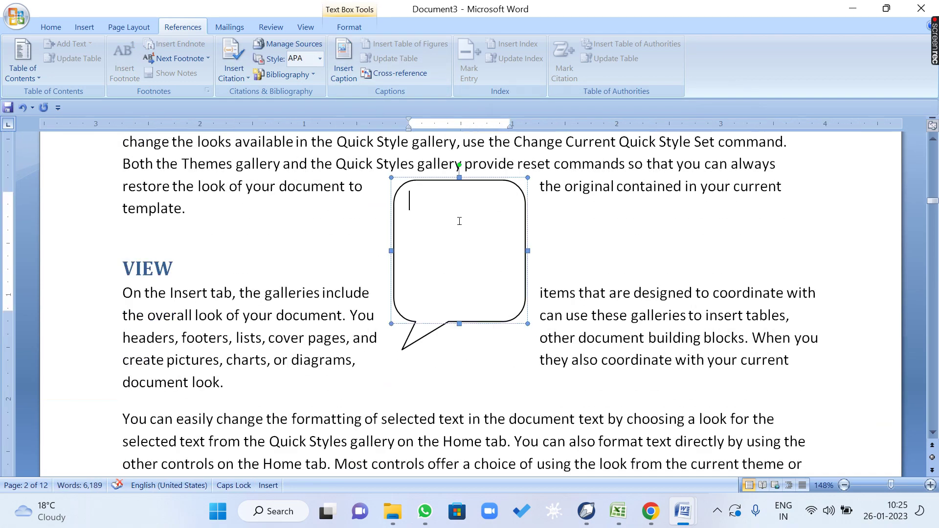
click(345, 72)
click(637, 248)
Insert a "FIG." caption below the pentagon in the DESIGN section
scroll(440, 245, down, 8)
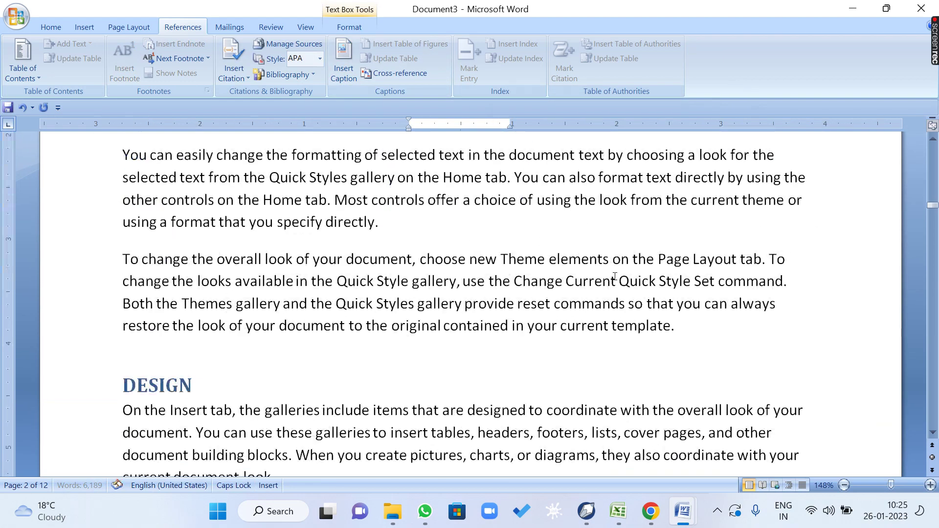
click(439, 200)
click(344, 69)
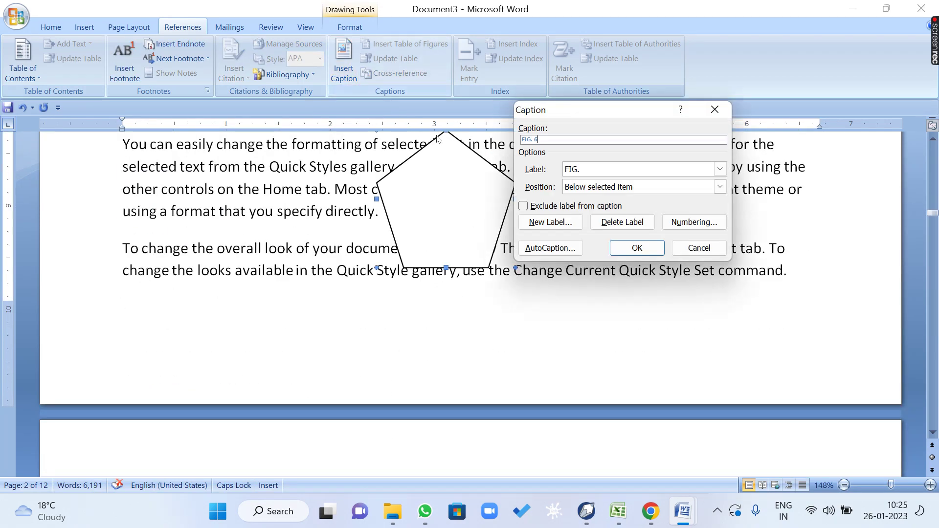
click(636, 248)
Insert a "FIG." caption below the smiley face in the section before FORMAT
scroll(489, 260, down, 10)
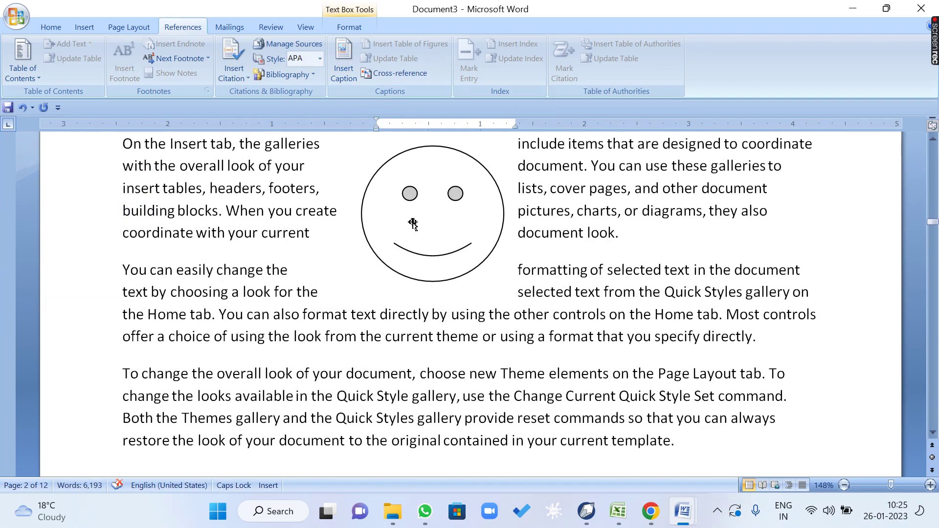
click(413, 224)
click(344, 68)
click(637, 248)
Insert a "FIG." caption below the four-way arrow between the FORMAT and FONT sections
scroll(523, 289, down, 10)
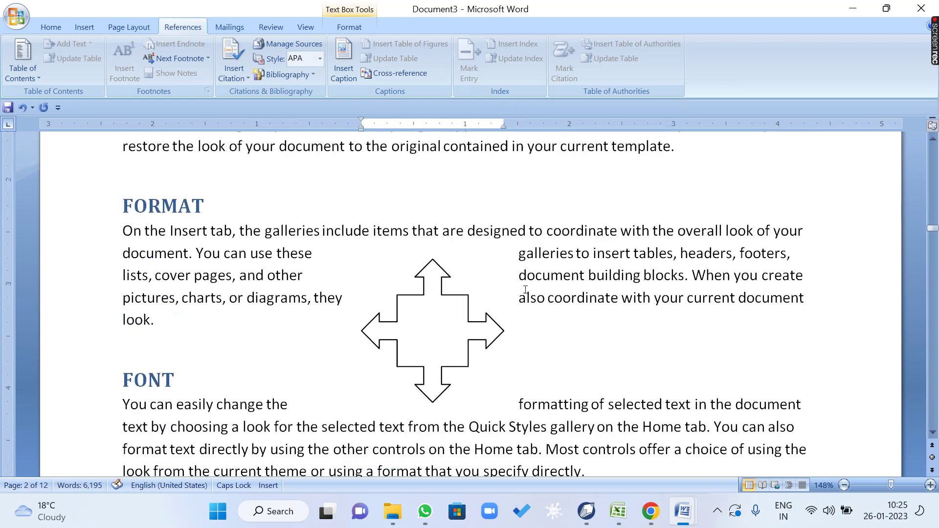
click(425, 214)
click(344, 69)
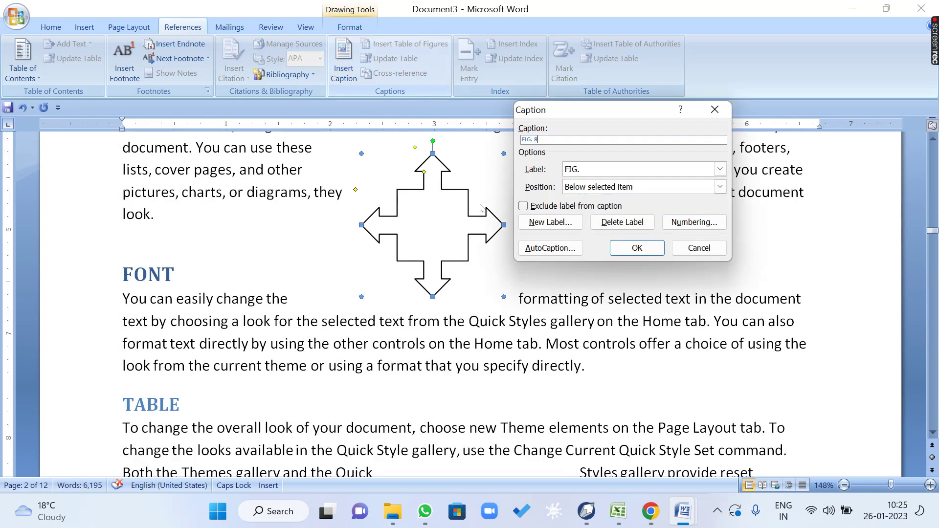
click(635, 247)
Insert a "FIG." caption below the bevel shape beside the CLIPBOARD heading
scroll(533, 292, down, 10)
scroll(533, 292, up, 1)
click(488, 245)
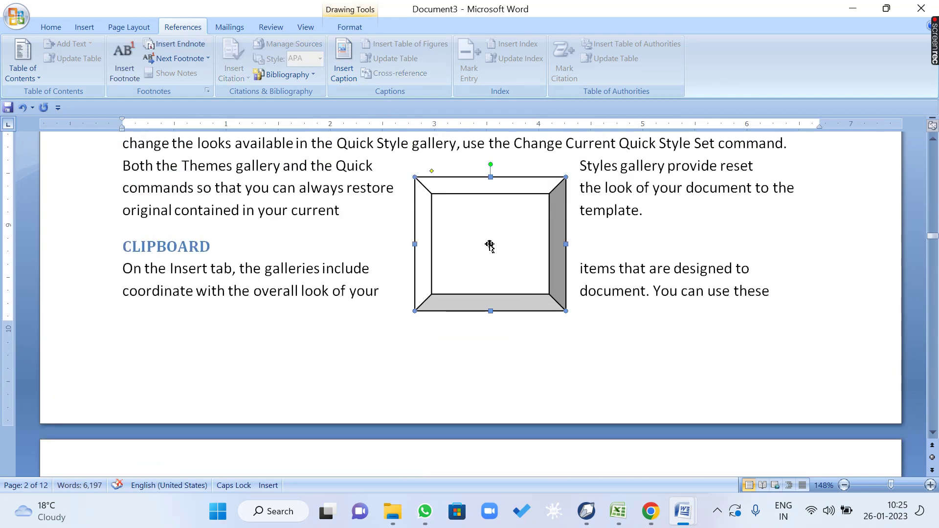
click(344, 63)
click(626, 249)
Insert a "FIG." caption below the wave shape in the STYLES section
scroll(494, 293, down, 10)
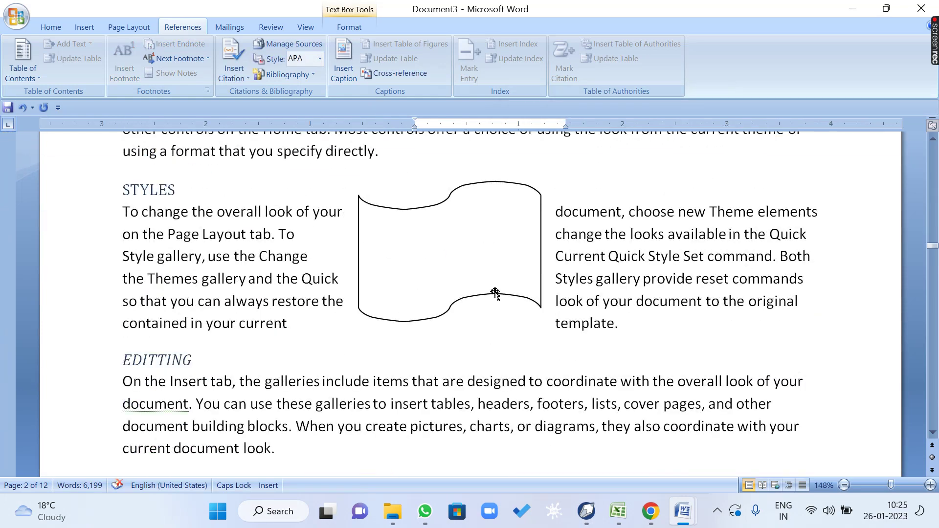
click(472, 240)
click(344, 69)
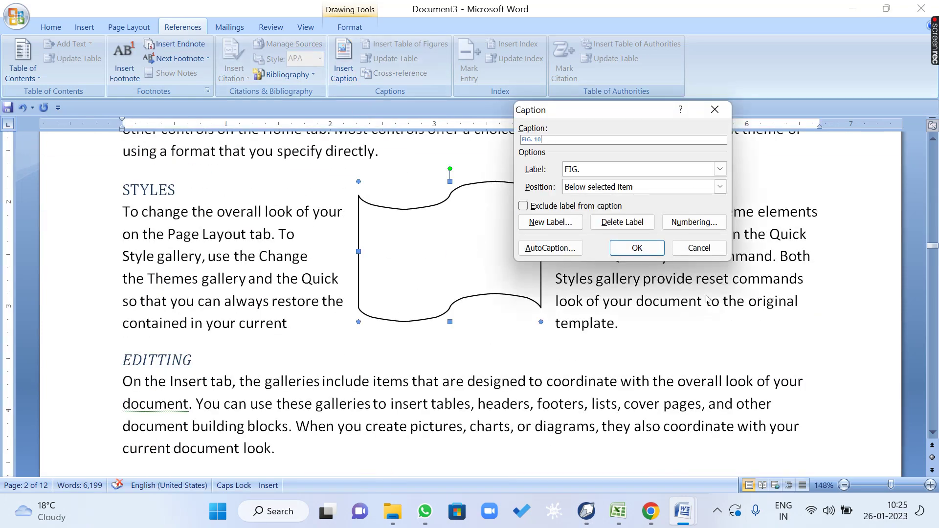
click(640, 306)
Insert a "FIG." caption below the hexagon in the CAPTION section
scroll(585, 311, down, 10)
scroll(585, 311, down, 2)
click(494, 260)
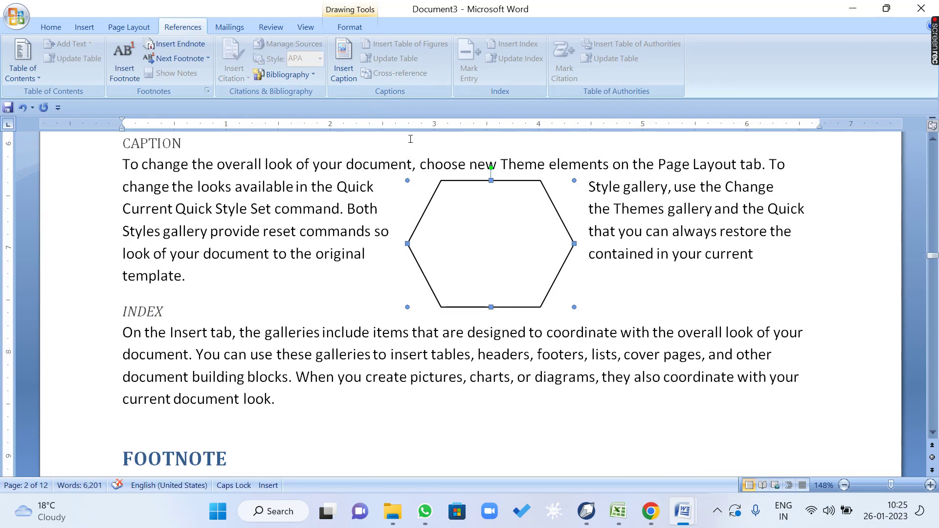
click(344, 69)
click(649, 254)
Insert a "FIG." caption below the multidocument shape in the UPDATE section
scroll(489, 279, down, 10)
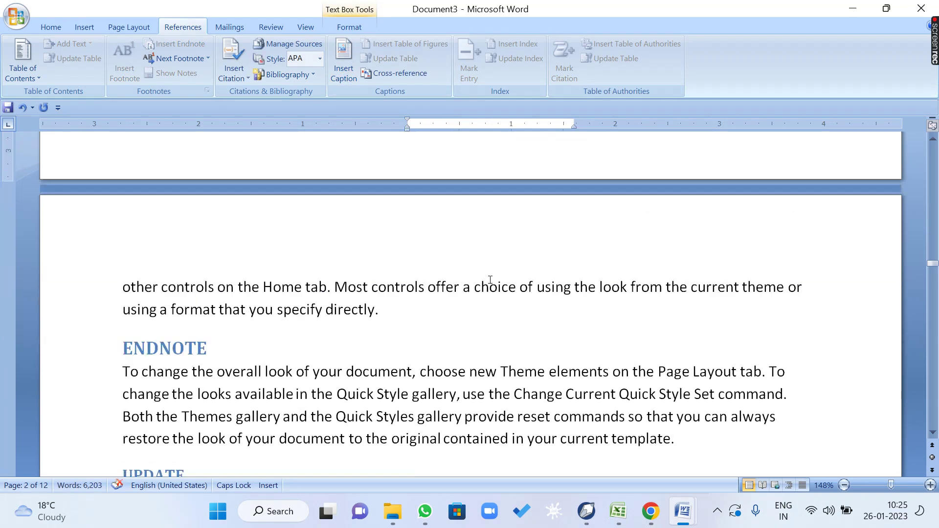
click(282, 370)
click(344, 68)
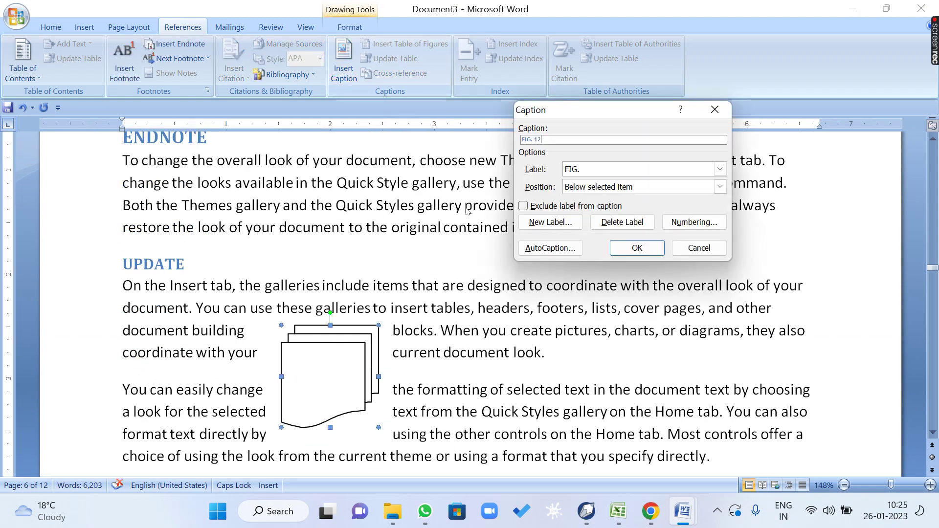
click(649, 249)
Insert a "FIG." caption below the single document shape further down the UPDATE section
scroll(541, 308, down, 5)
scroll(541, 308, down, 3)
click(509, 318)
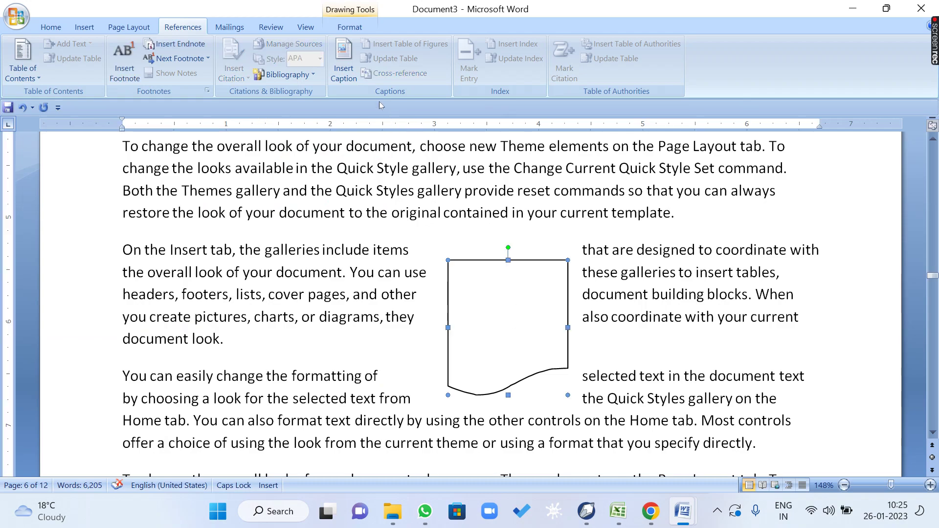
click(344, 68)
click(636, 248)
Check the remaining pages for shapes, return to the document's start, and review the headings and captioned shapes from HOME to PAGE LAYOUT
scroll(601, 294, down, 5)
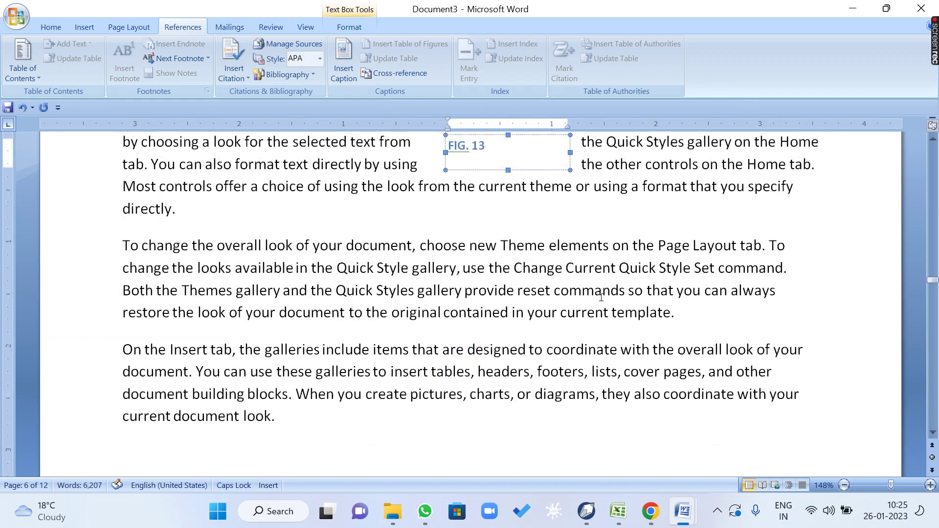
scroll(599, 297, up, 2)
scroll(600, 298, down, 10)
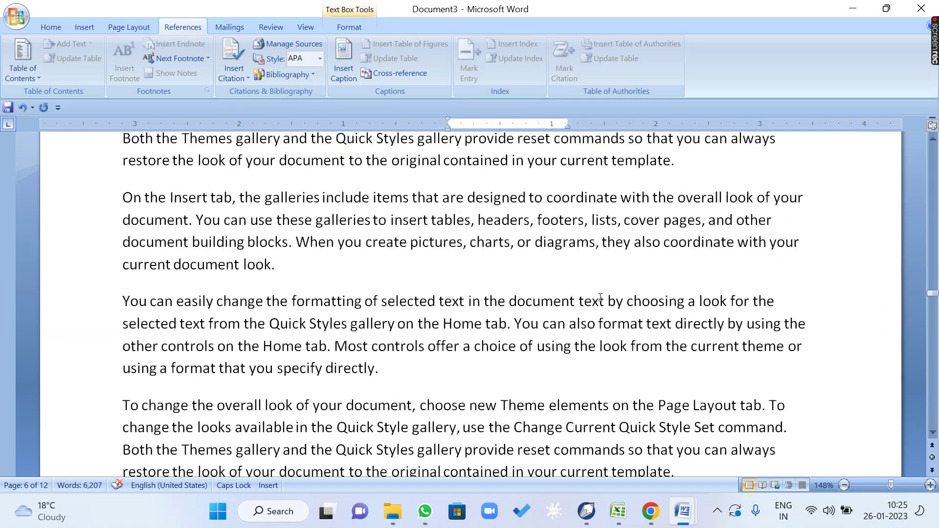
drag(933, 305, 933, 155)
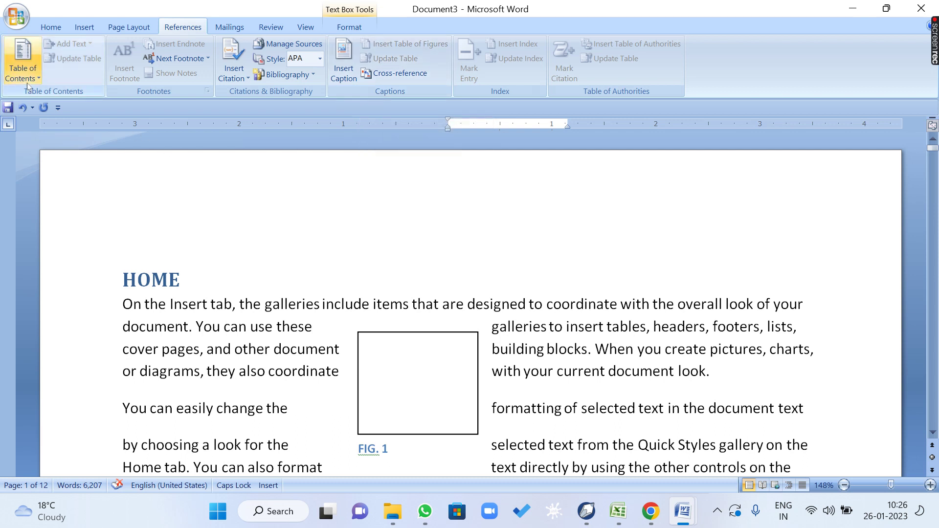
click(207, 277)
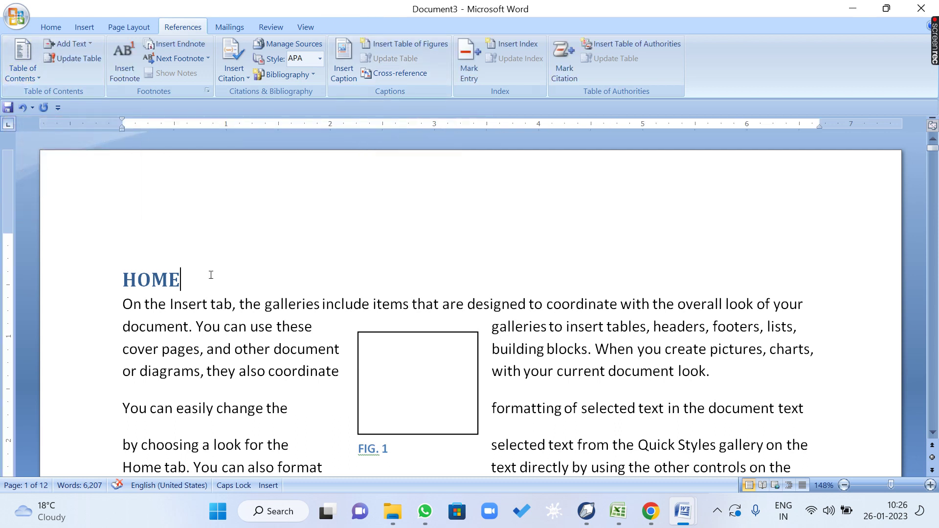
drag(213, 277, 127, 274)
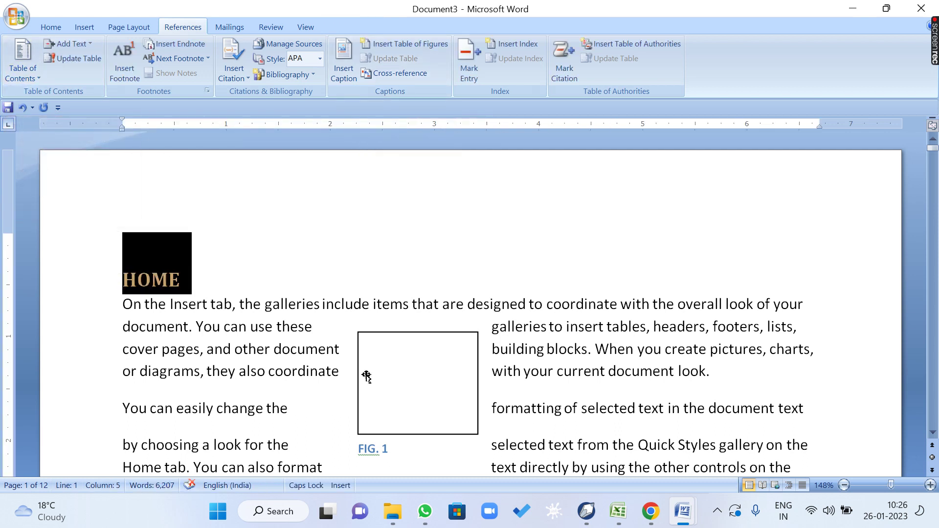
click(408, 376)
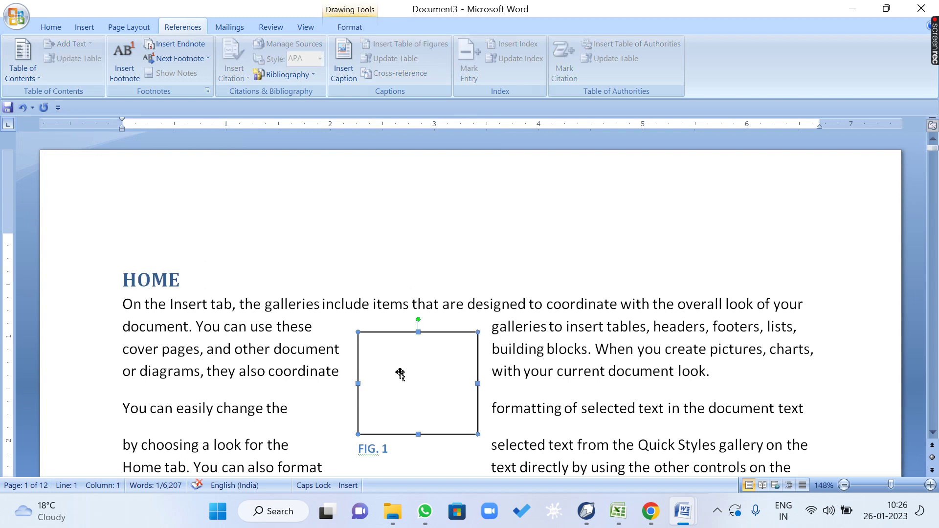
click(148, 280)
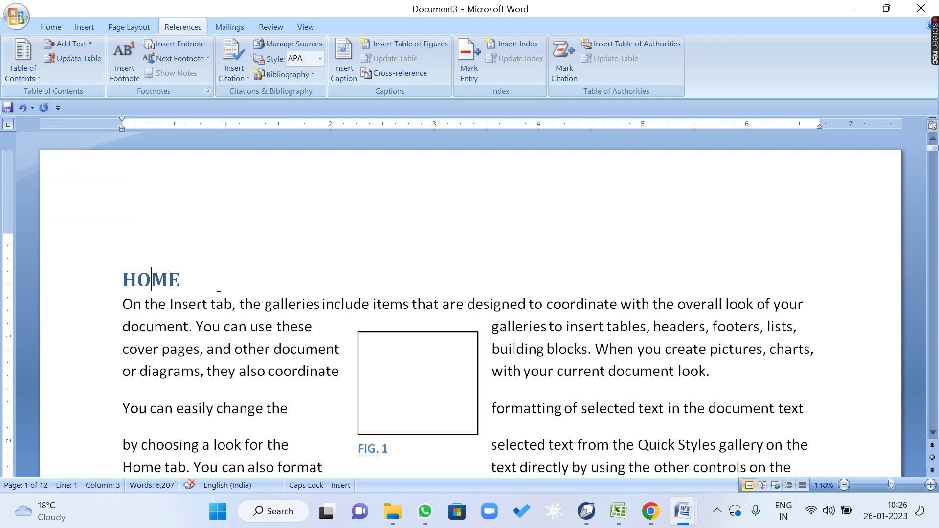
scroll(218, 295, down, 2)
click(142, 176)
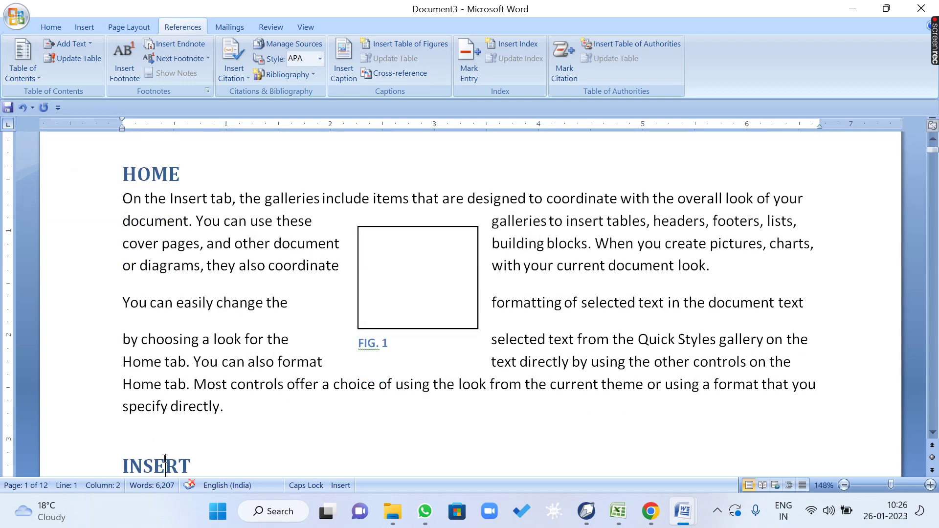
click(413, 257)
scroll(412, 258, down, 9)
click(469, 388)
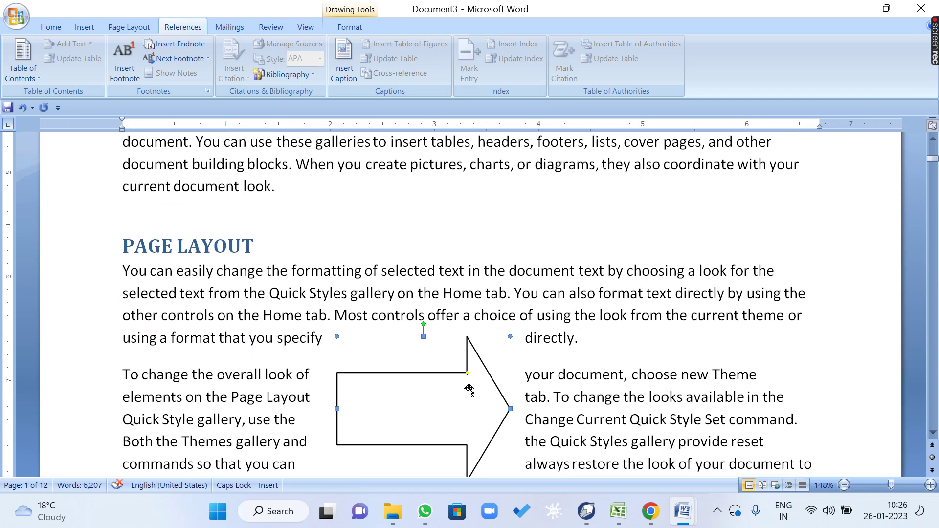
Review the HOME heading and the INSERT heading below it on the first page
scroll(467, 386, up, 5)
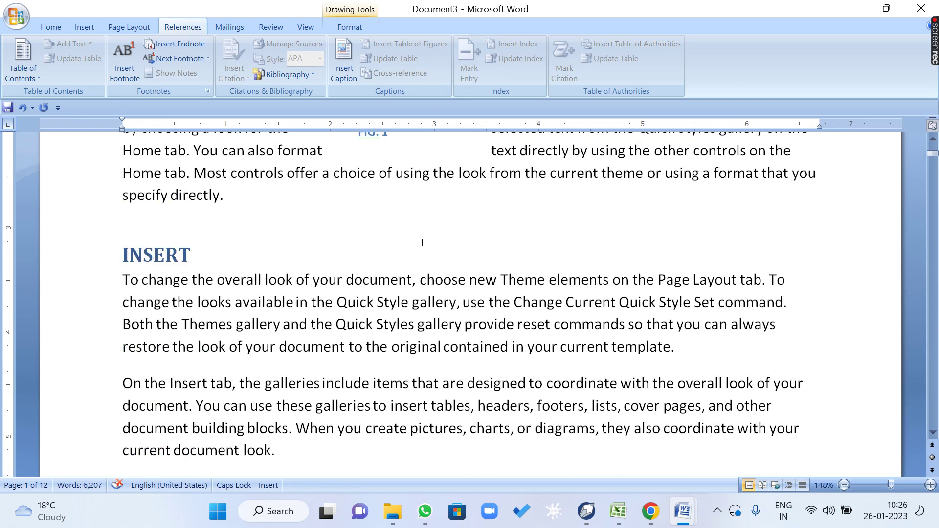
click(421, 283)
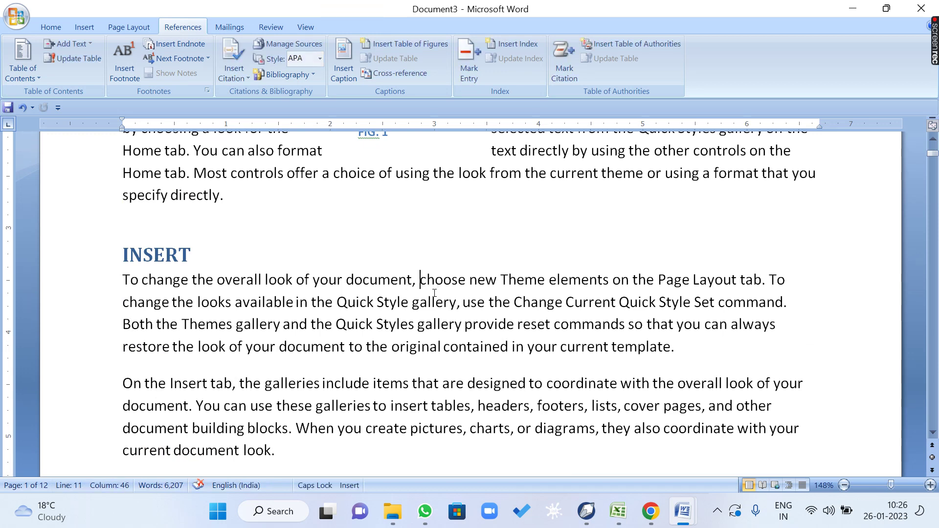
scroll(435, 293, up, 6)
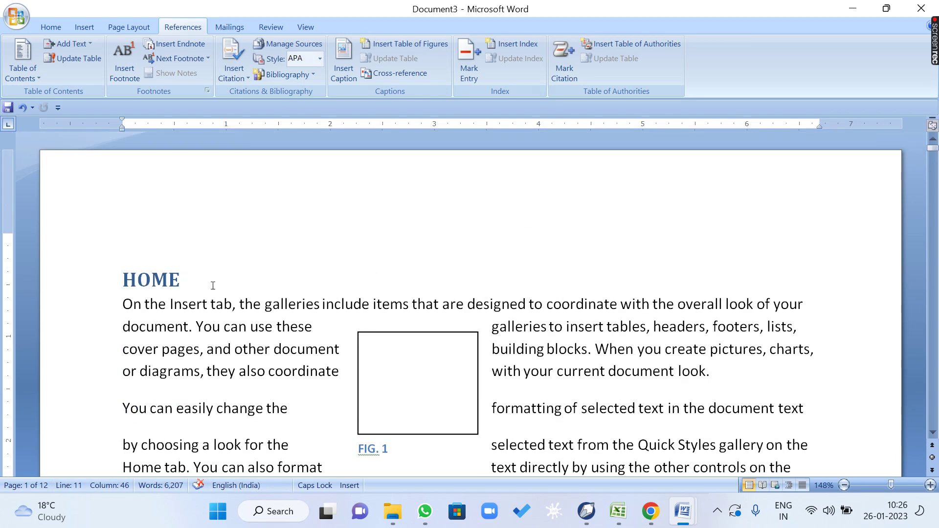
drag(211, 278, 113, 276)
click(216, 356)
drag(191, 282, 69, 272)
scroll(182, 296, down, 6)
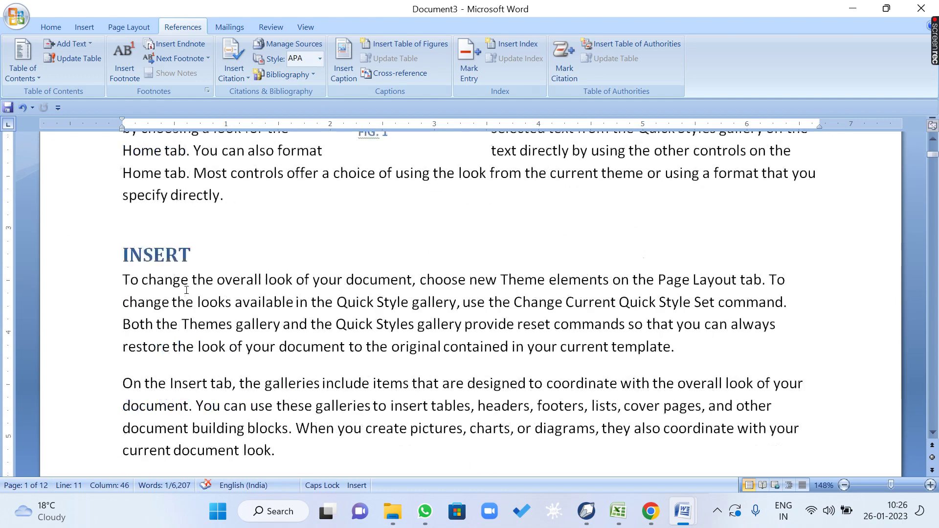
scroll(186, 290, up, 6)
Check the style applied to the HOME, INSERT and PAGE LAYOUT headings
click(51, 27)
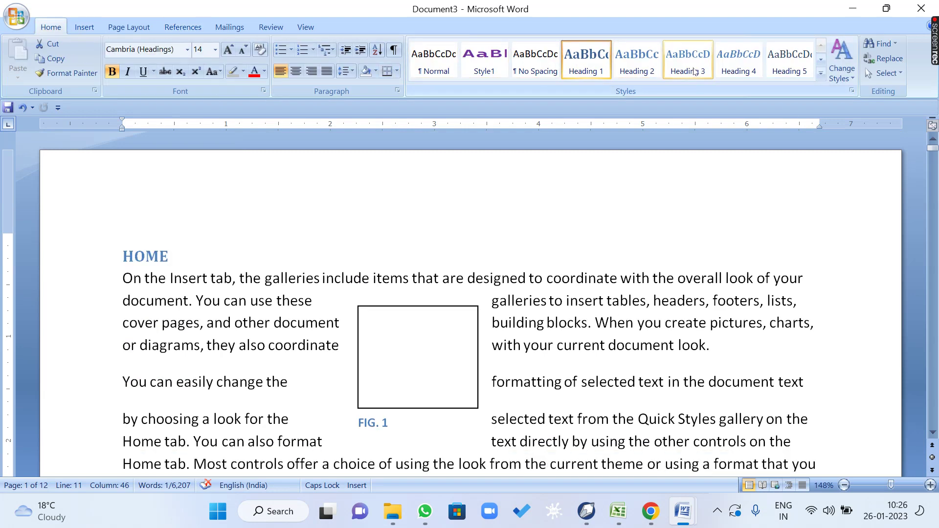
click(214, 292)
click(90, 268)
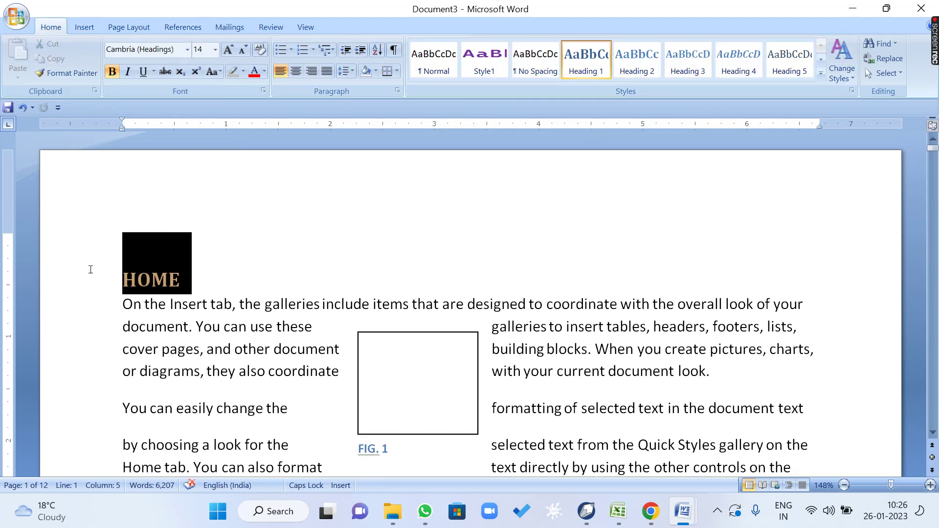
scroll(257, 380, down, 4)
drag(227, 373, 98, 260)
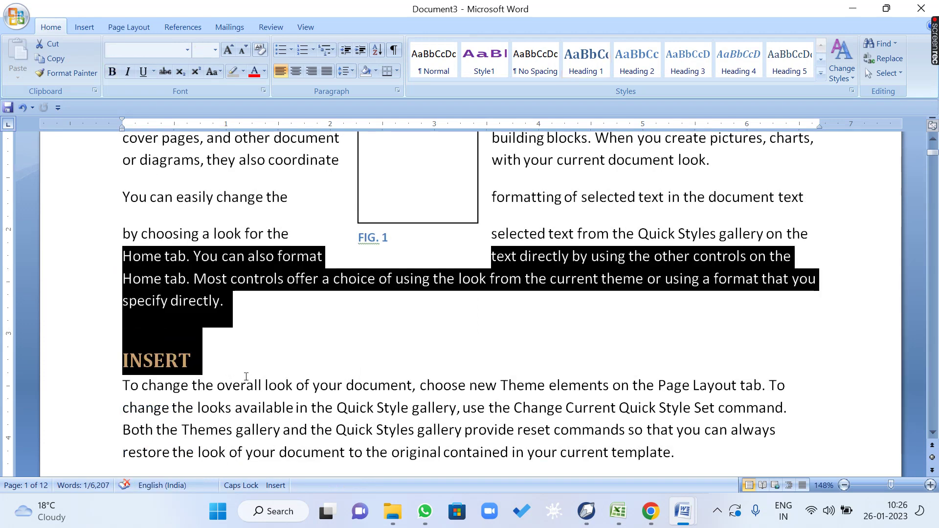
scroll(245, 379, down, 4)
drag(280, 392, 83, 397)
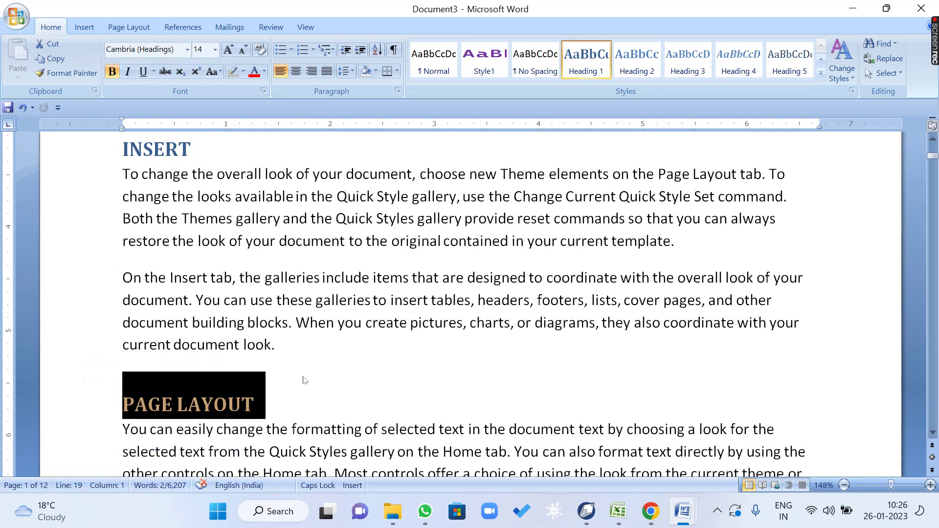
click(304, 390)
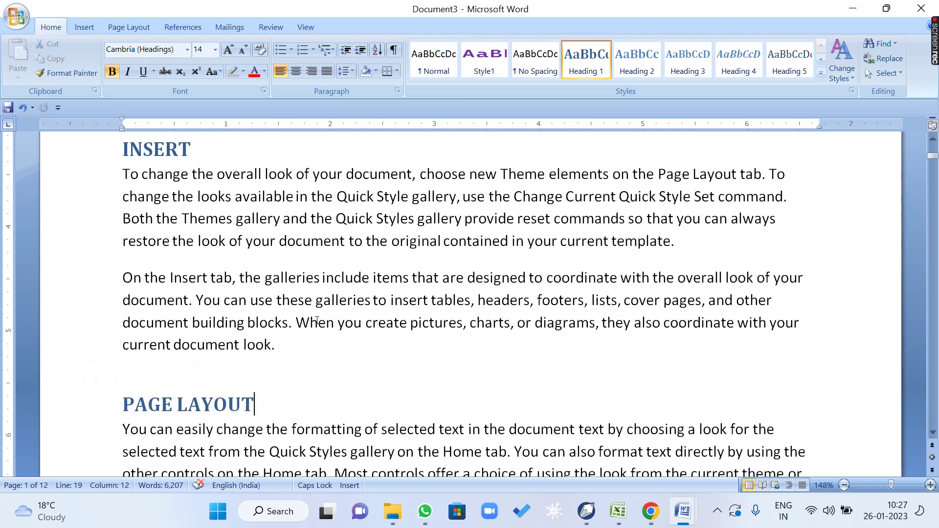
Create a new blank document and fill it with sample paragraphs generated by =RAND()
key(ctrl+n)
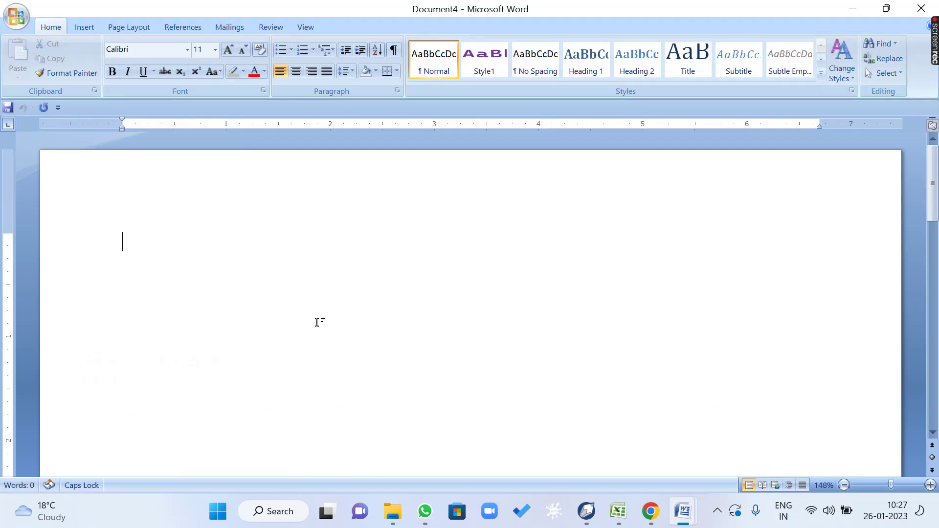
text(=RAN)
key(BackSpace)
text(A)
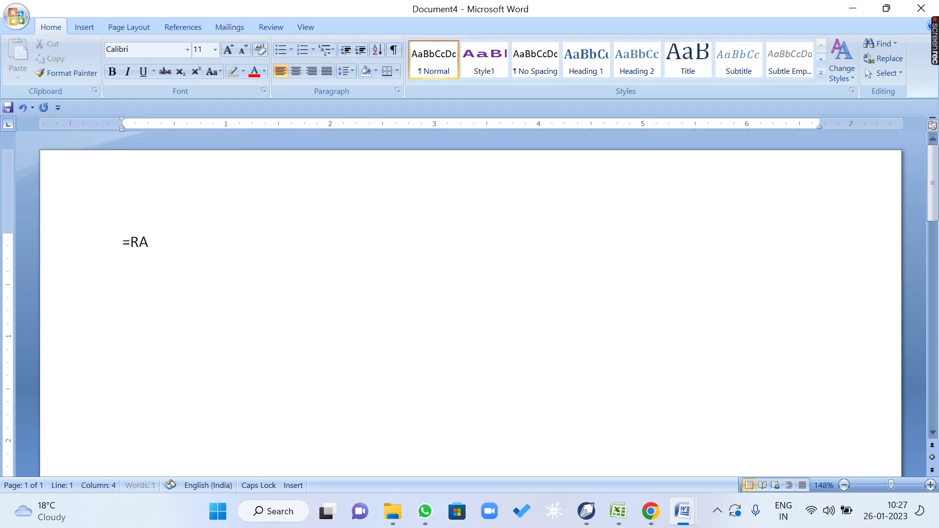
text(ND())
key(Return)
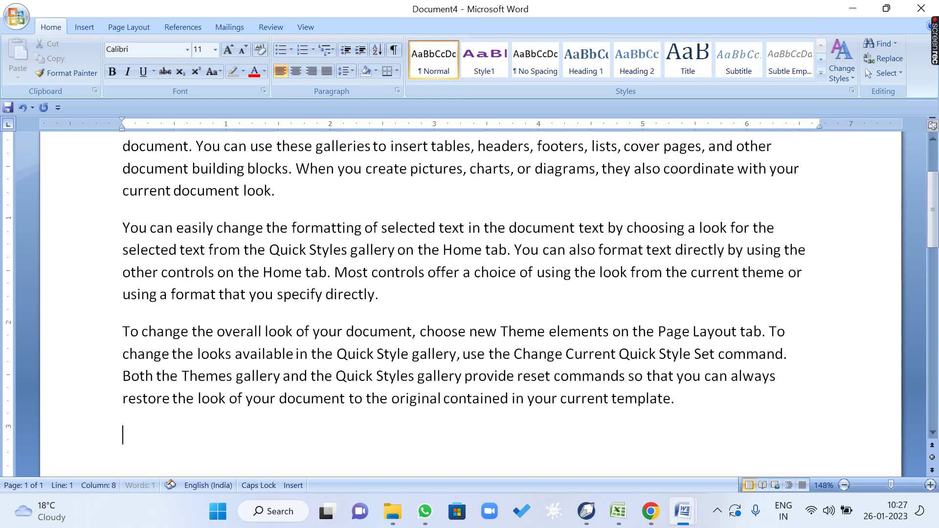
Add the line HOME as its own paragraph above the first sample paragraph
key(Up)
key(Up)
key(Up)
key(Up)
key(Up)
key(Up)
key(Up)
key(Up)
key(Up)
key(Up)
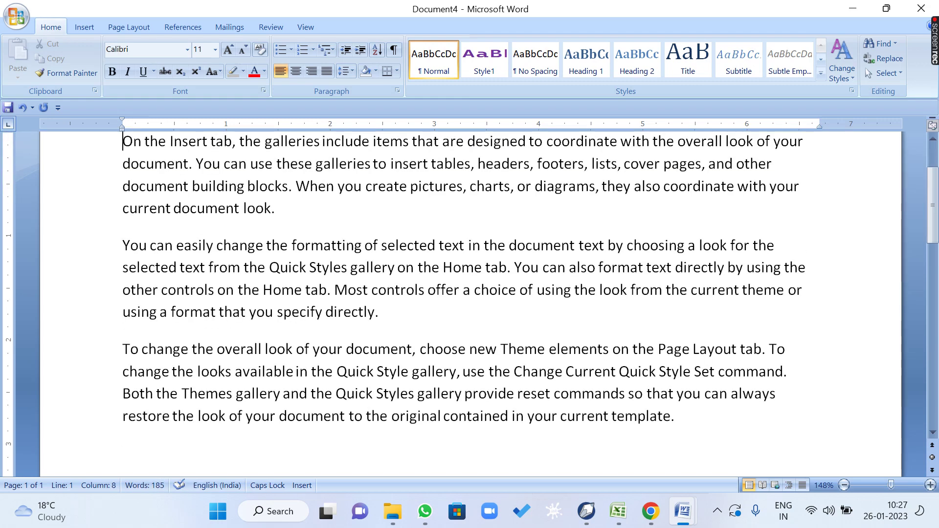
text(HOME)
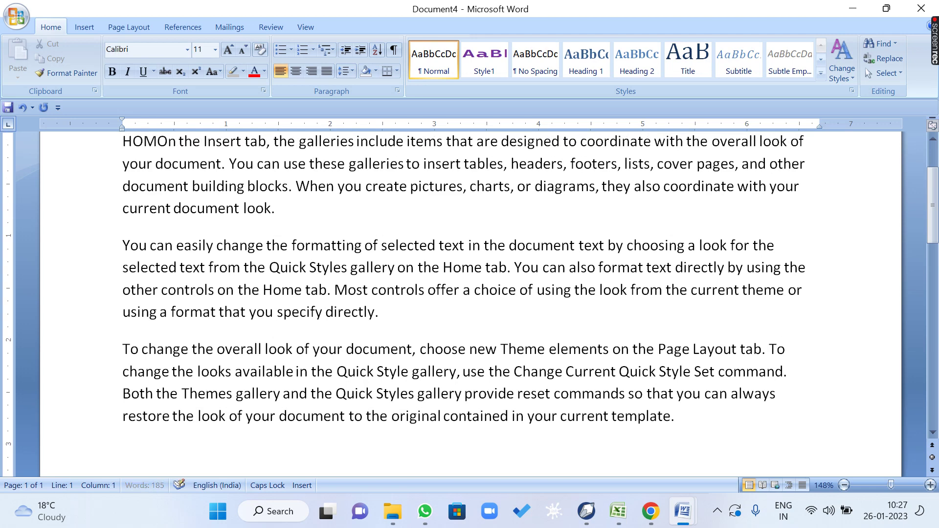
key(Return)
Add the line INSERT as its own paragraph above the second sample paragraph
key(Down)
key(Down)
key(Down)
key(Down)
key(Down)
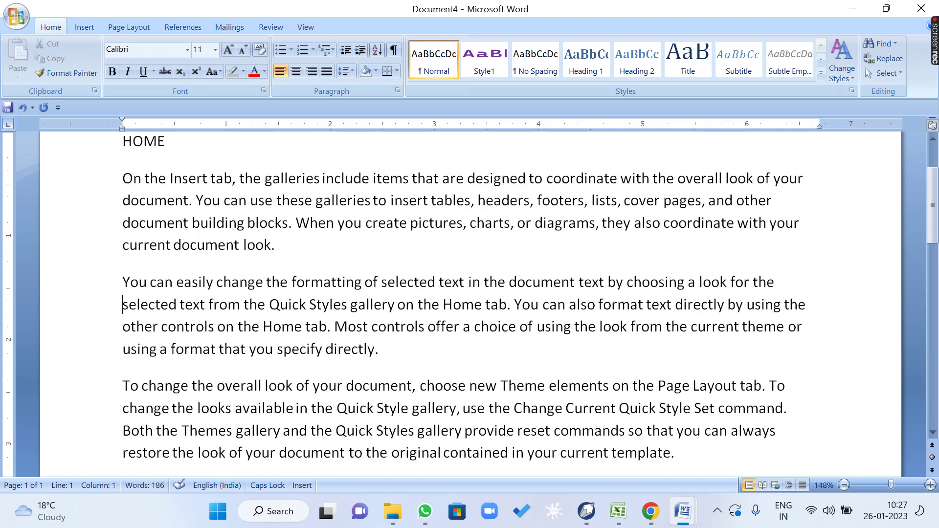
key(Up)
text(INSERT)
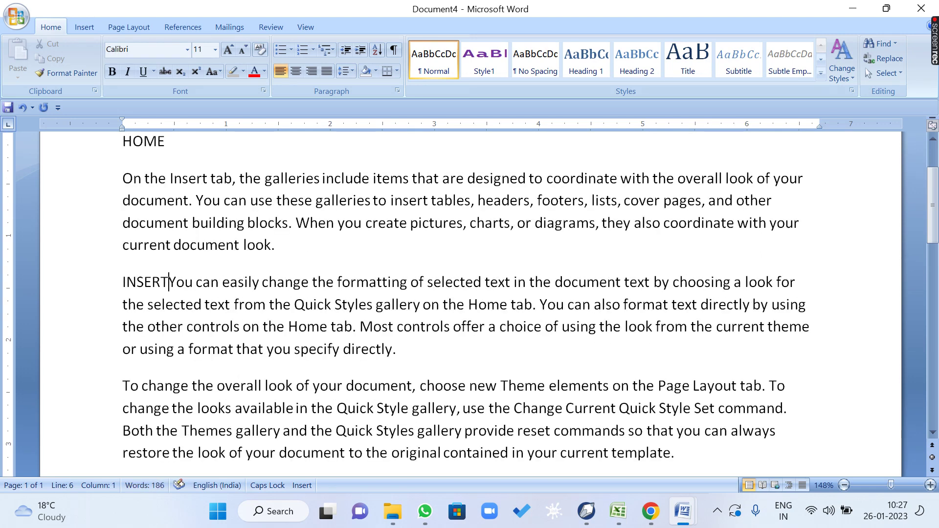
key(Return)
Add the line PAGE LAYOUT as its own paragraph above the third sample paragraph
key(Down)
key(Down)
key(Up)
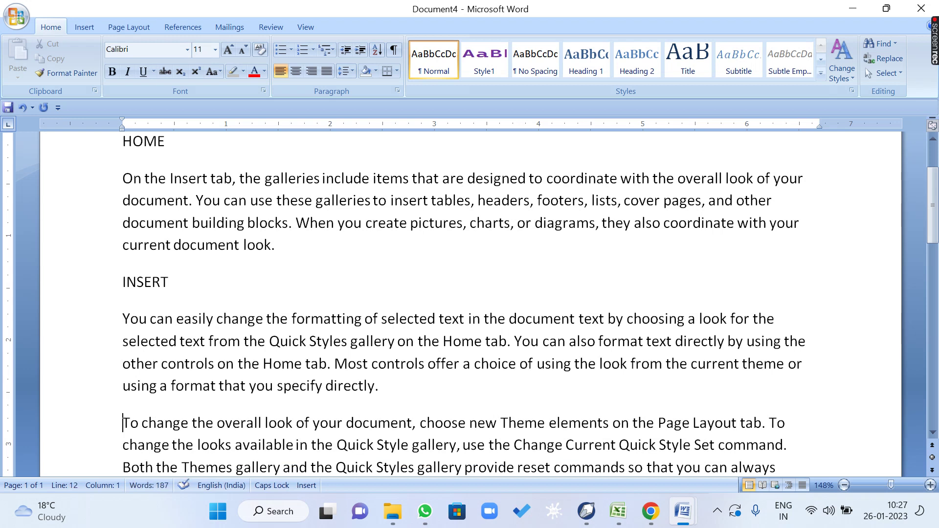
text(PAGE LAYOUT)
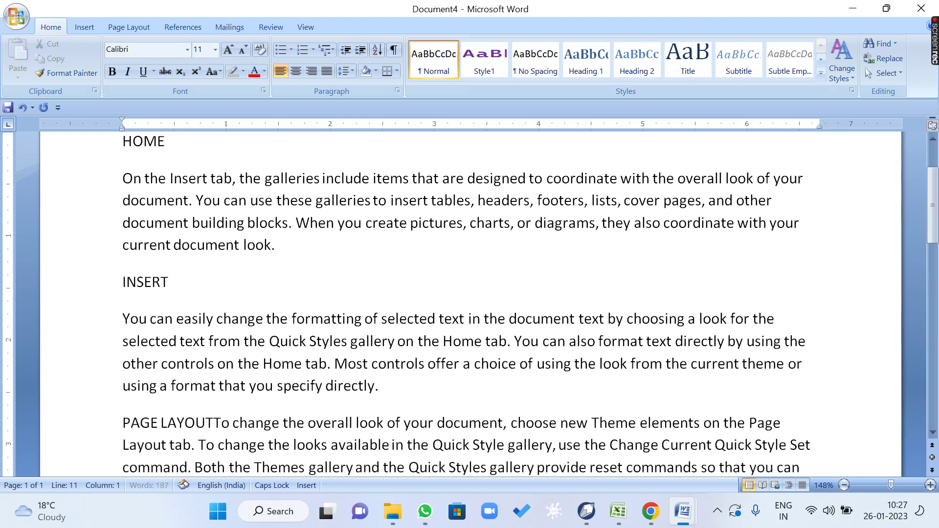
key(Return)
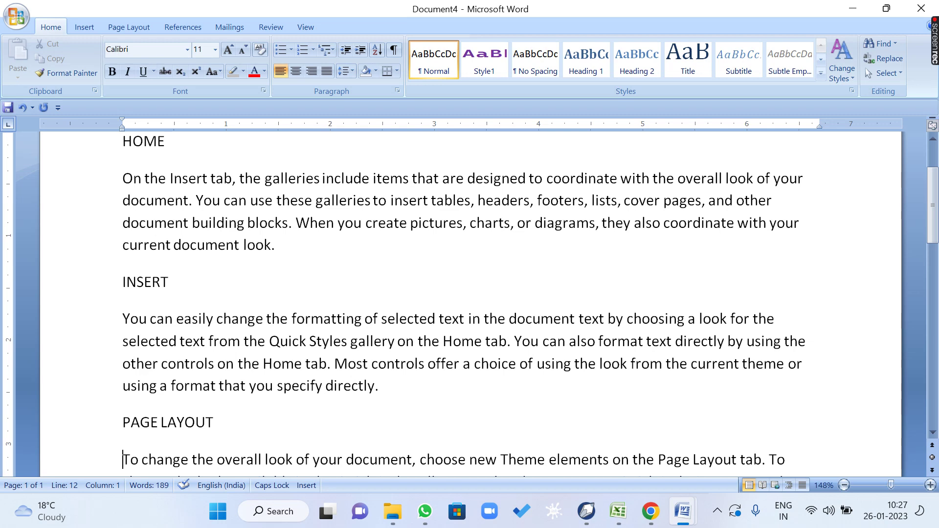
Start a new page after the sample text with a centered INDEX title and a left-aligned empty line below it
scroll(469, 303, down, 2)
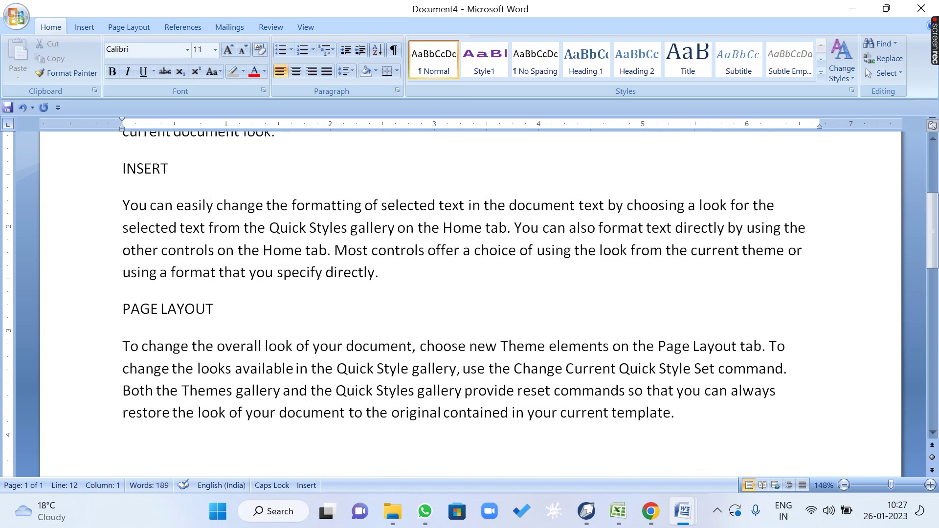
key(ctrl+Return)
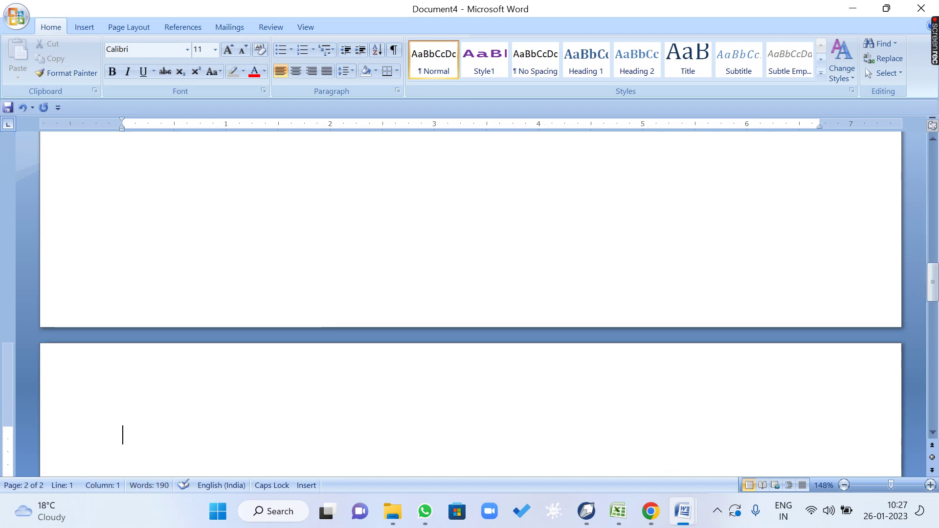
text(INDEX)
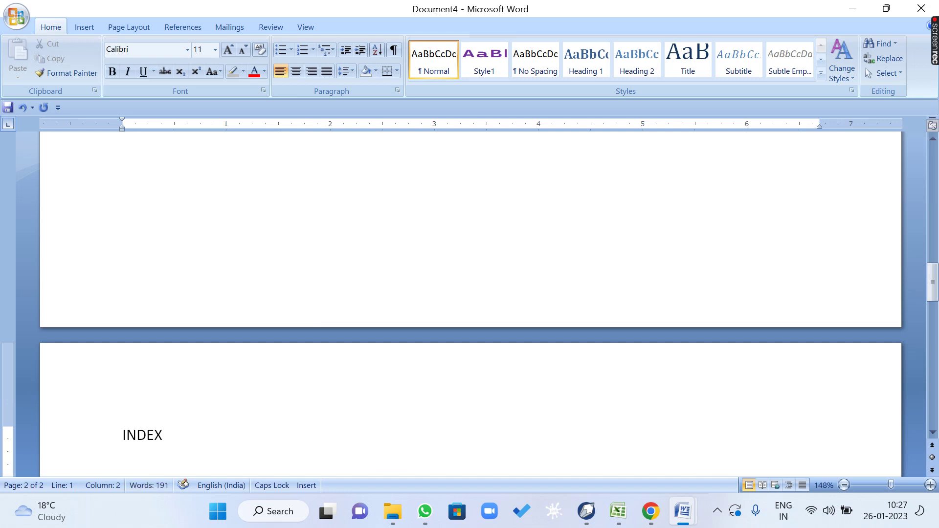
key(ctrl+e)
key(Return)
key(ctrl+l)
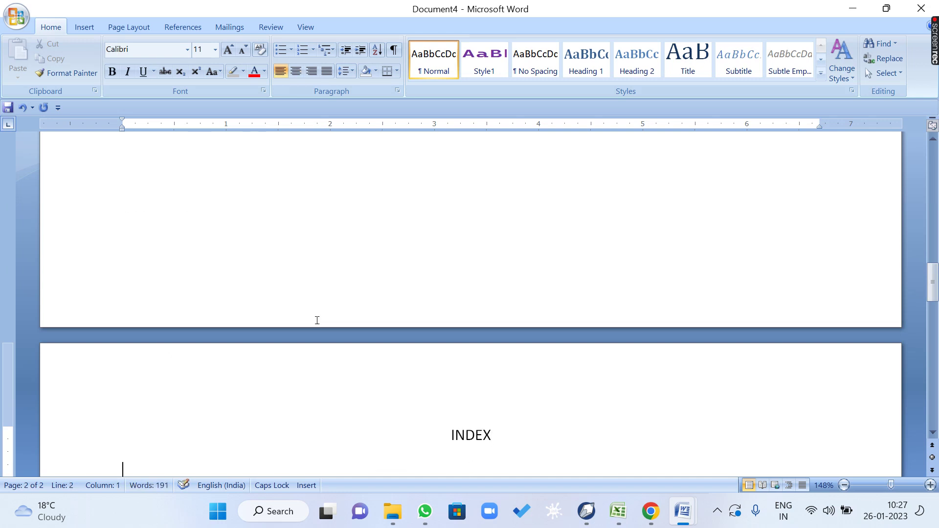
Try to insert a table of contents with the default settings below the INDEX title
scroll(235, 340, down, 4)
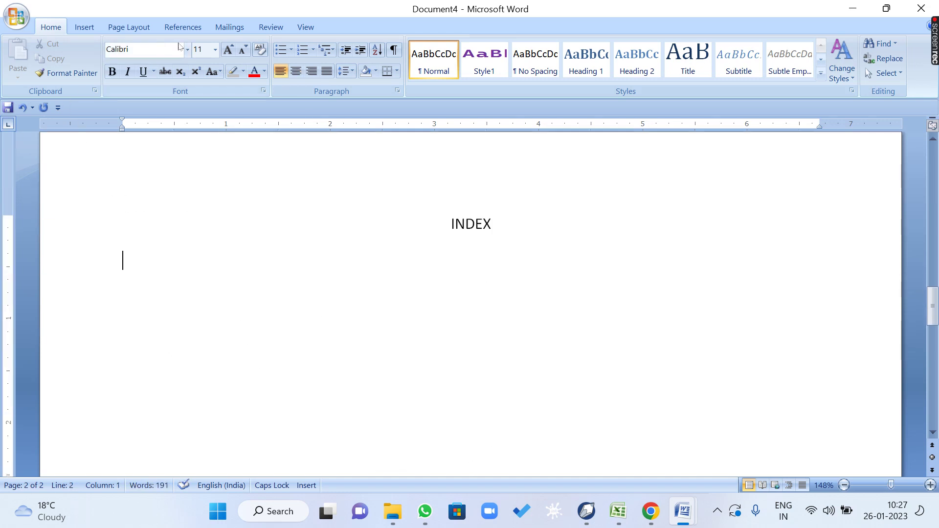
click(182, 27)
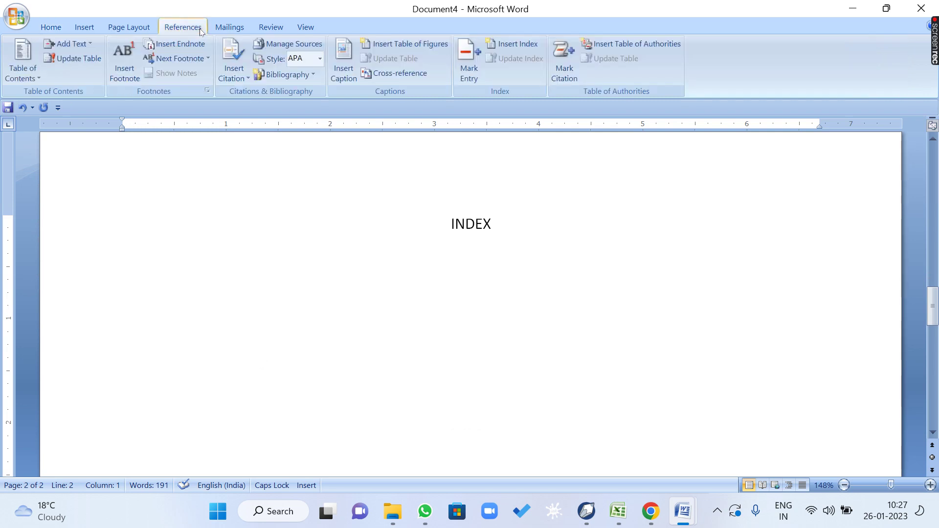
click(26, 76)
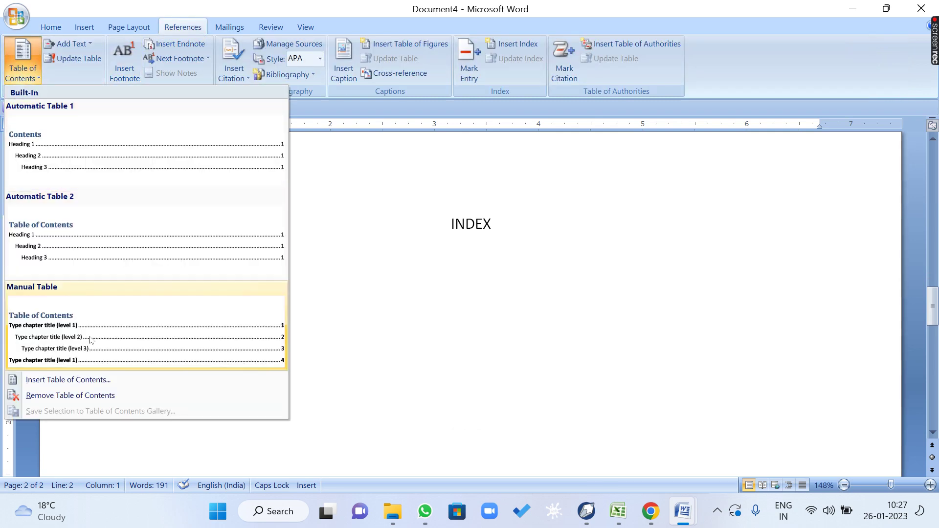
click(63, 380)
click(543, 354)
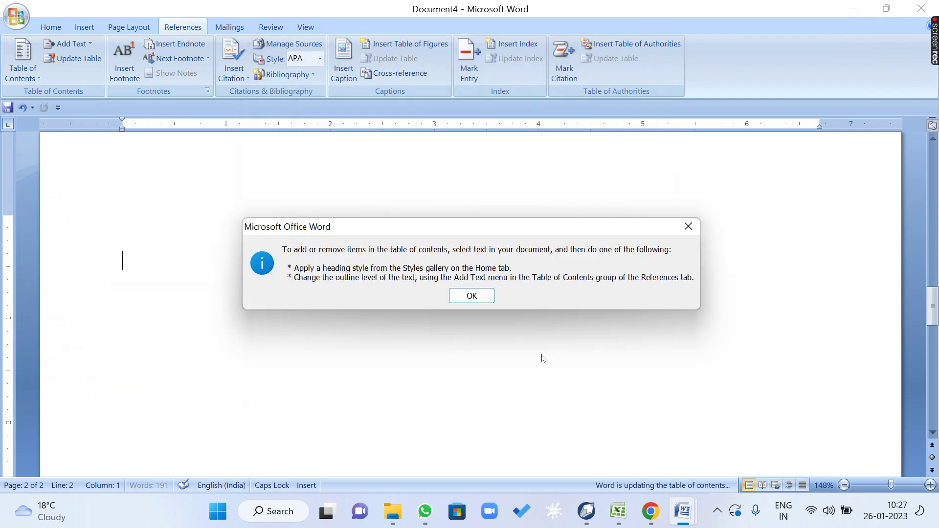
click(471, 296)
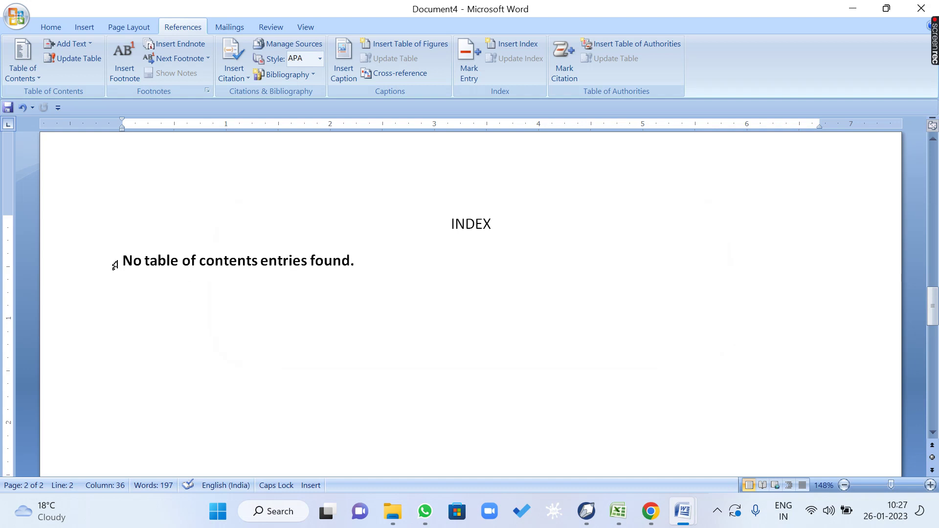
Delete the table of contents text below the INDEX title
drag(115, 264, 360, 265)
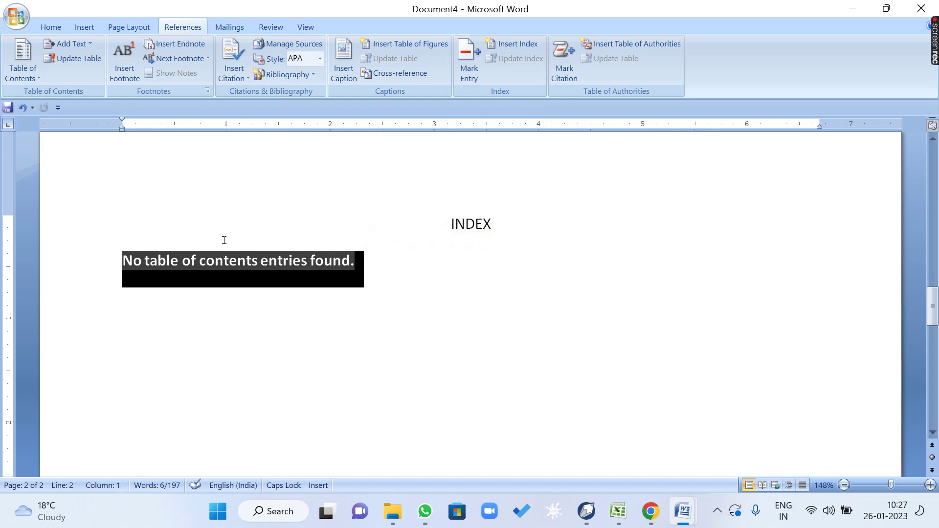
click(379, 268)
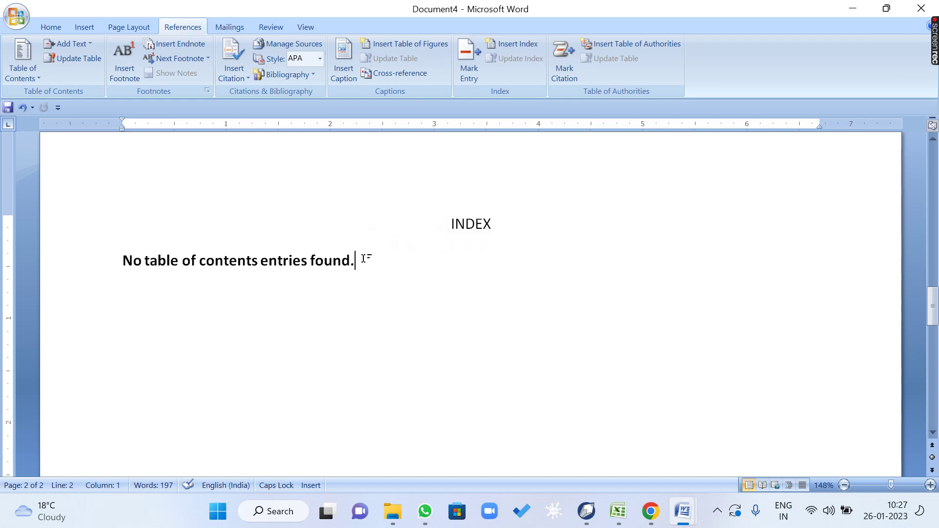
click(101, 258)
key(Delete)
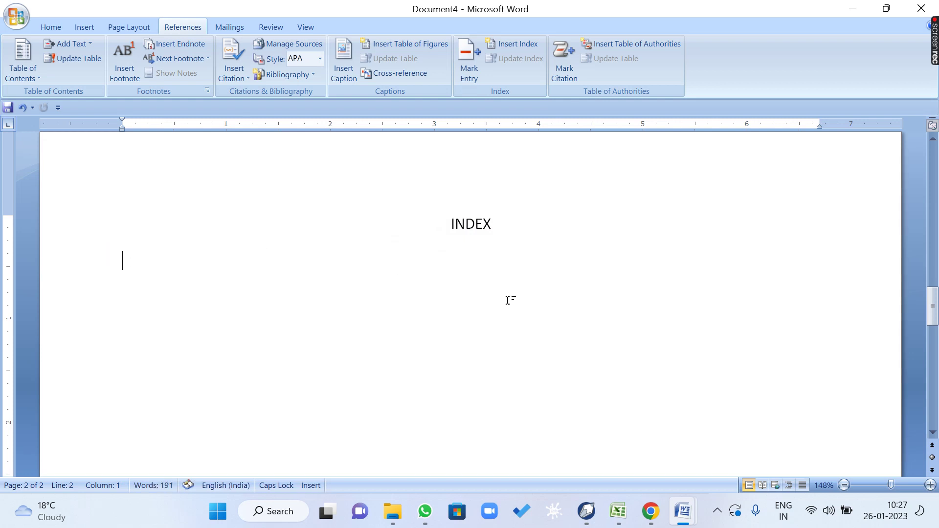
Delete the INDEX title from the second page
drag(521, 220, 439, 225)
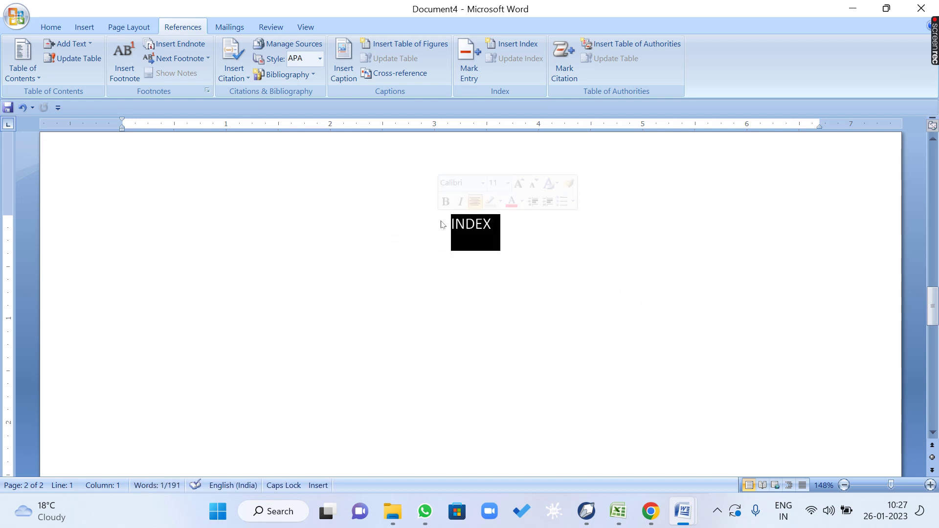
text(\)
scroll(484, 300, up, 2)
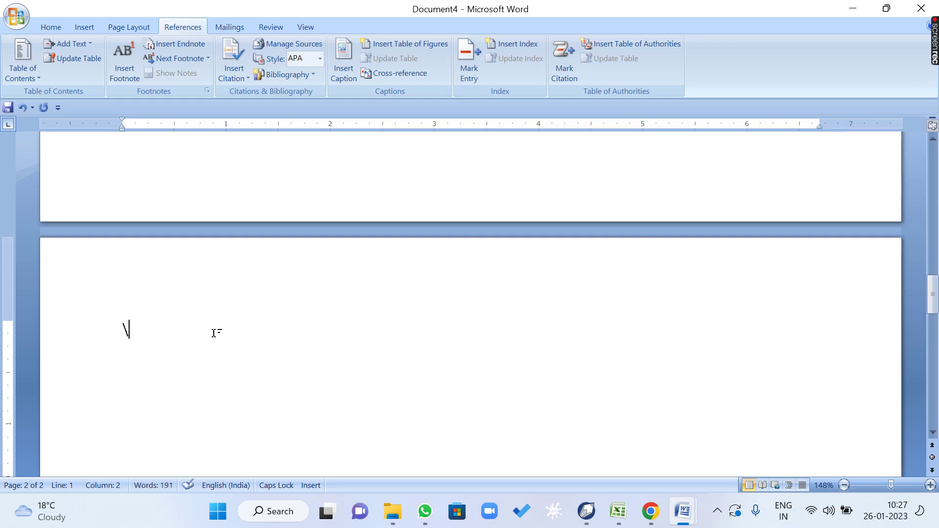
key(BackSpace)
scroll(230, 290, up, 10)
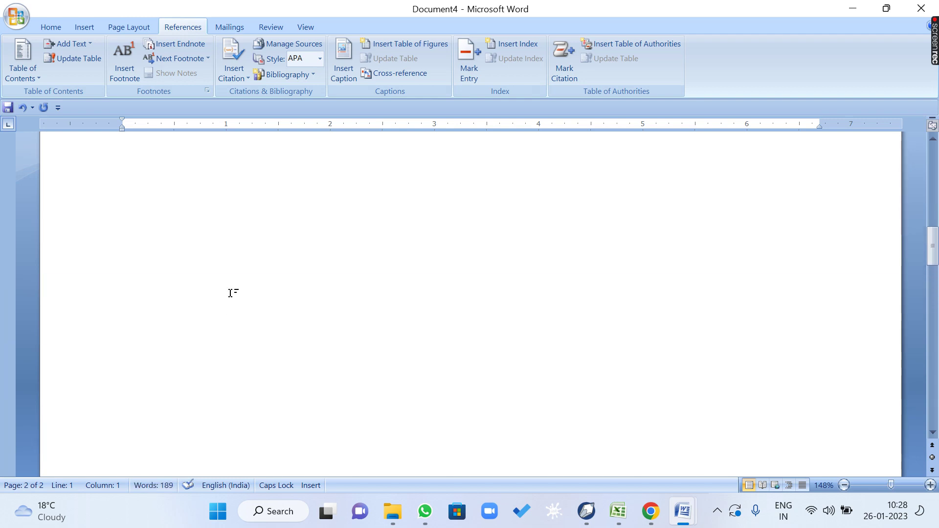
scroll(231, 290, down, 10)
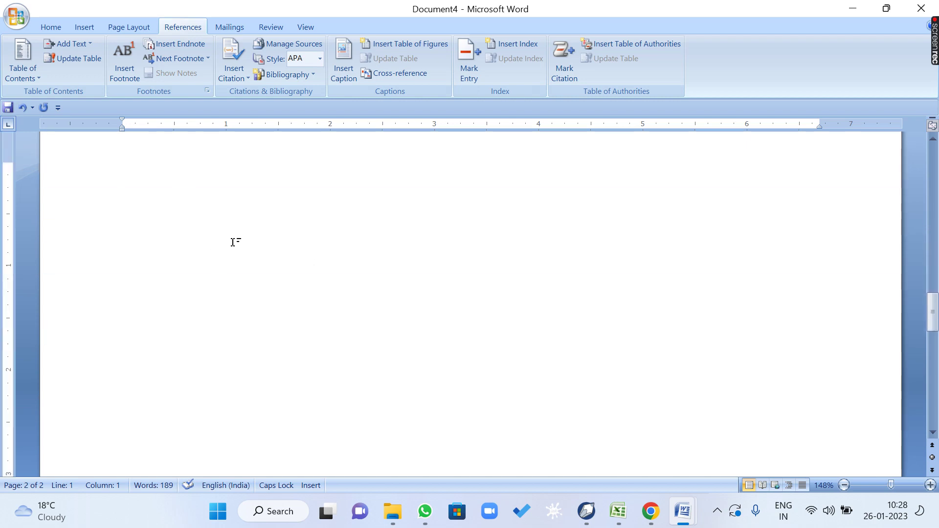
Review the HOME, INSERT and PAGE LAYOUT headings in the sample text on the first page
scroll(233, 242, up, 15)
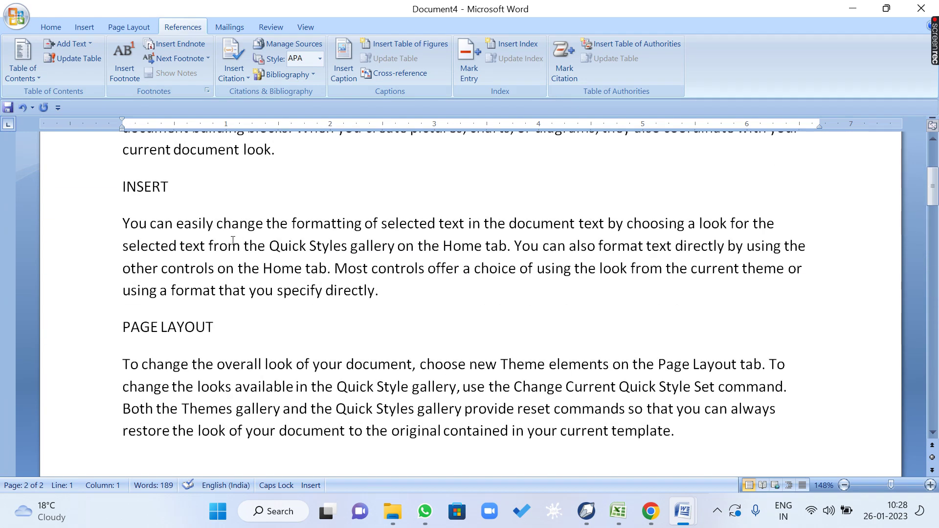
scroll(188, 208, up, 3)
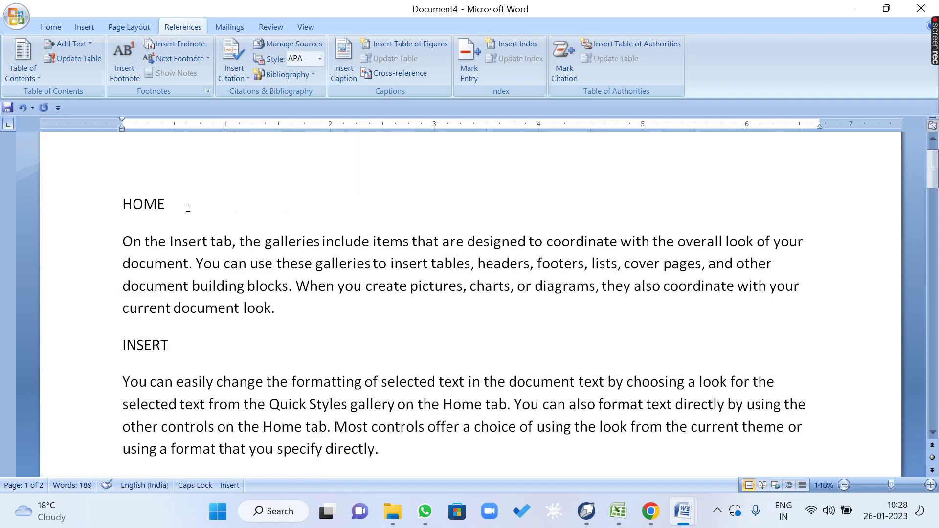
triple_click(136, 204)
triple_click(140, 345)
scroll(151, 287, down, 3)
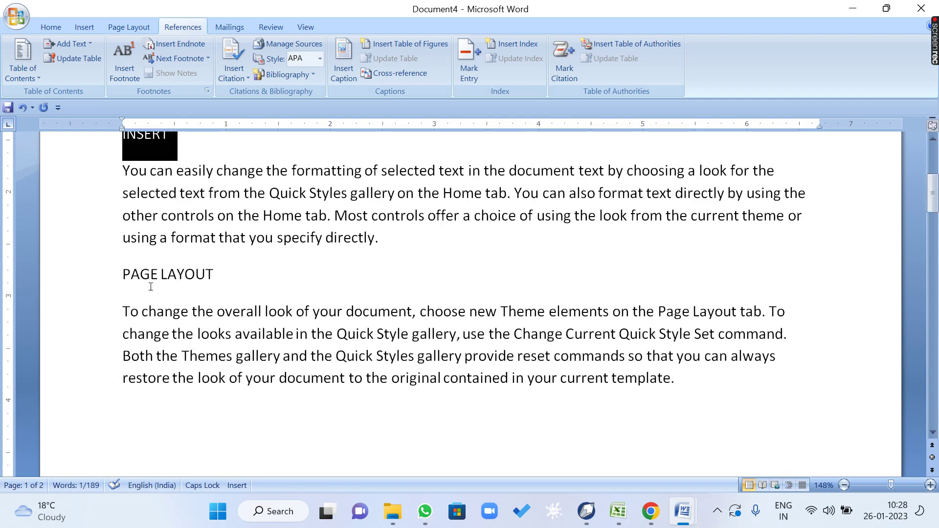
triple_click(130, 273)
scroll(161, 262, down, 3)
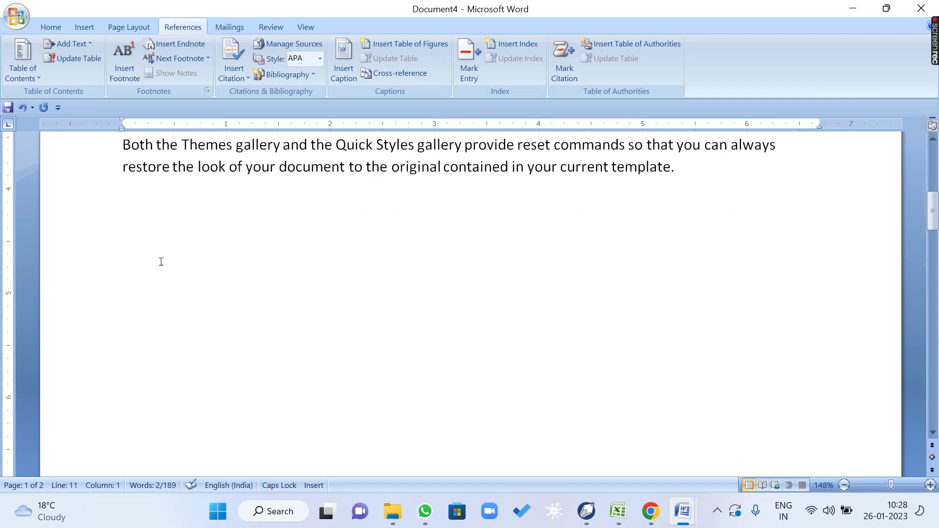
Try to insert a table of contents with the default settings on the empty second page
scroll(161, 262, down, 8)
click(289, 251)
scroll(279, 216, up, 1)
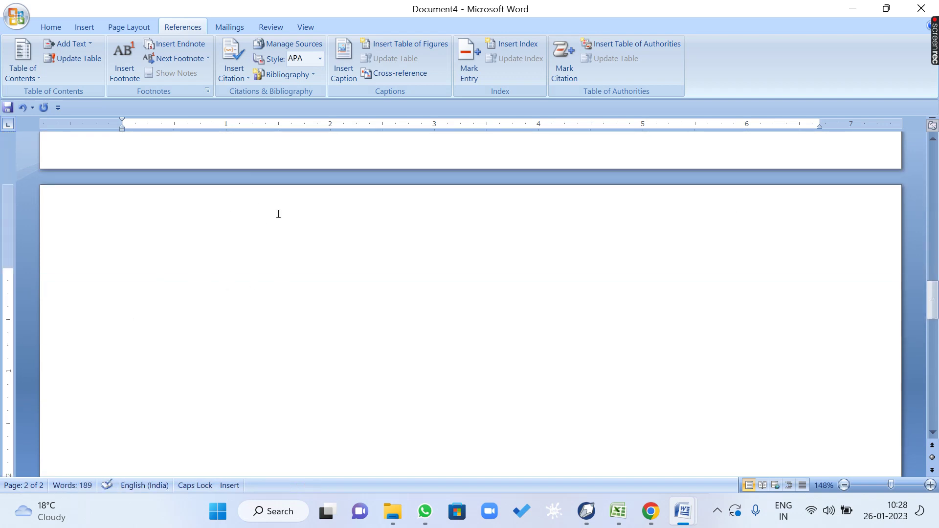
click(22, 64)
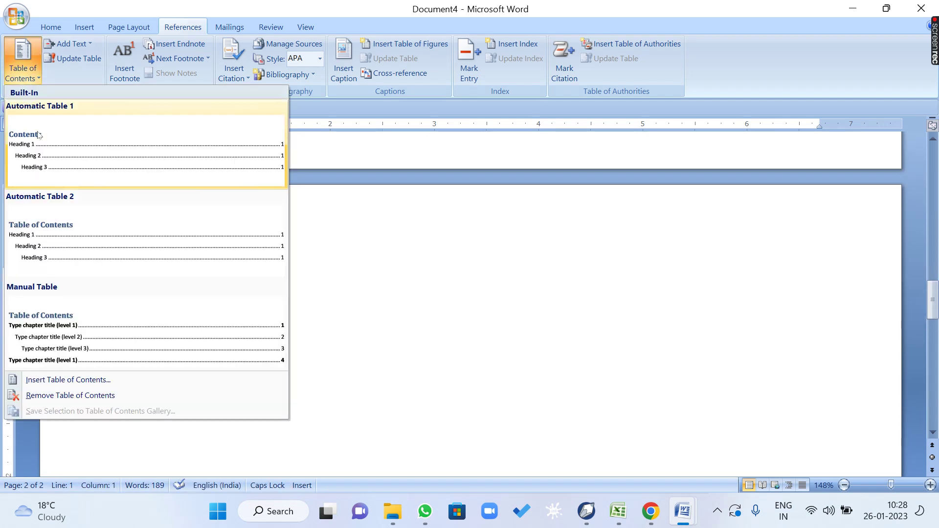
click(87, 380)
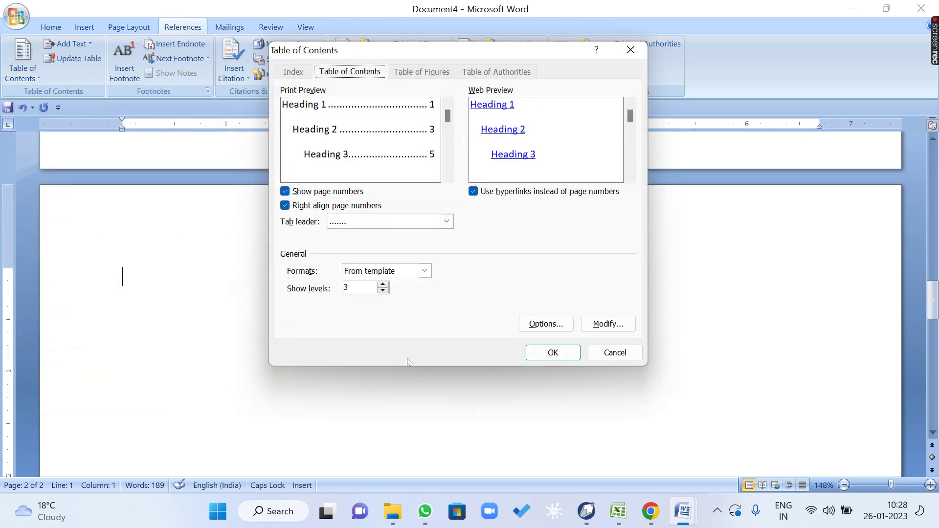
click(535, 355)
click(471, 294)
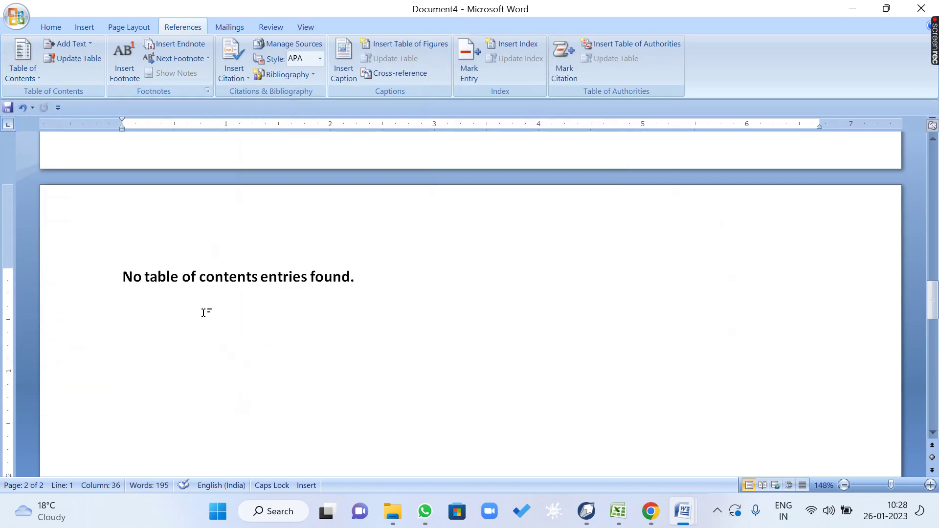
drag(124, 276, 356, 278)
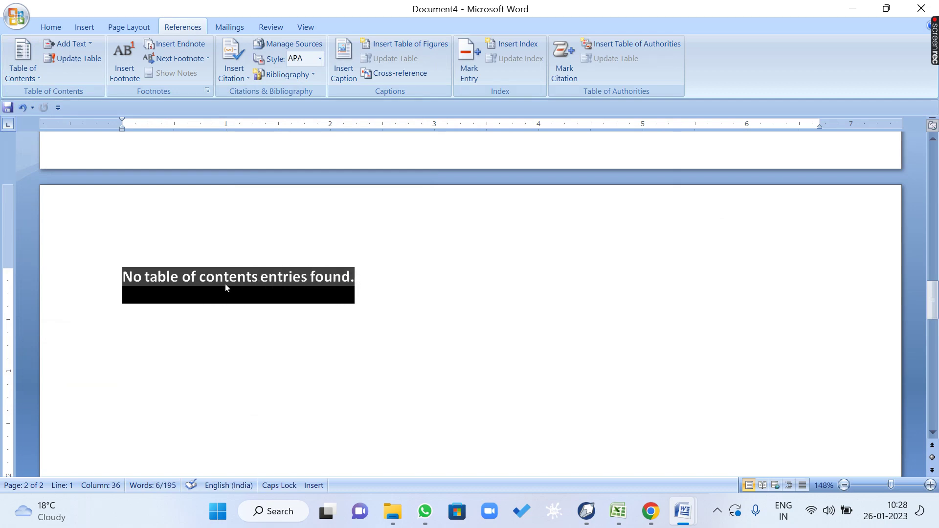
Apply the Heading 1 style to the HOME line on the first page
scroll(222, 283, up, 10)
click(154, 143)
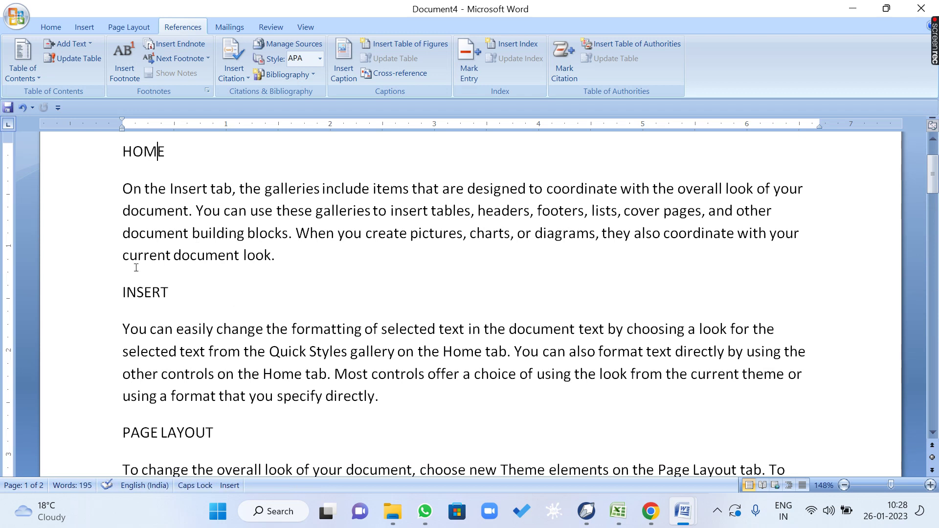
click(162, 354)
click(169, 293)
click(63, 153)
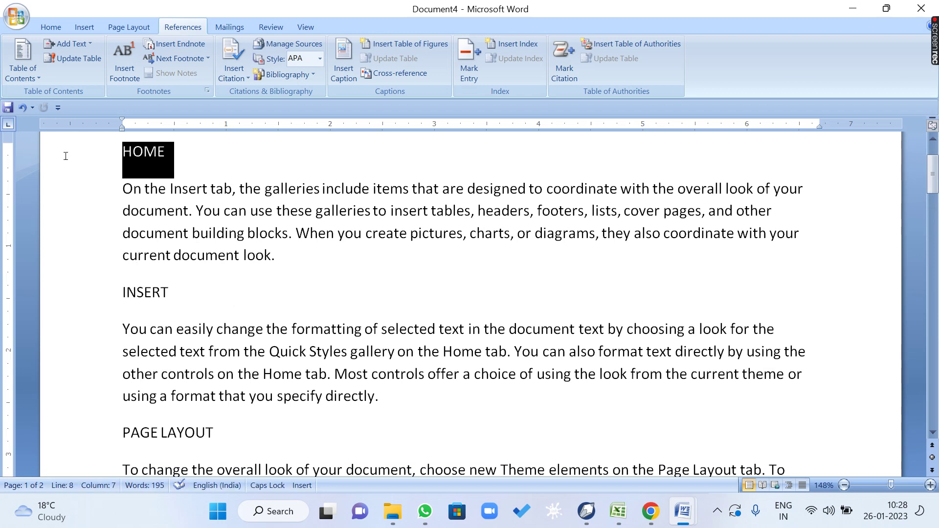
click(51, 27)
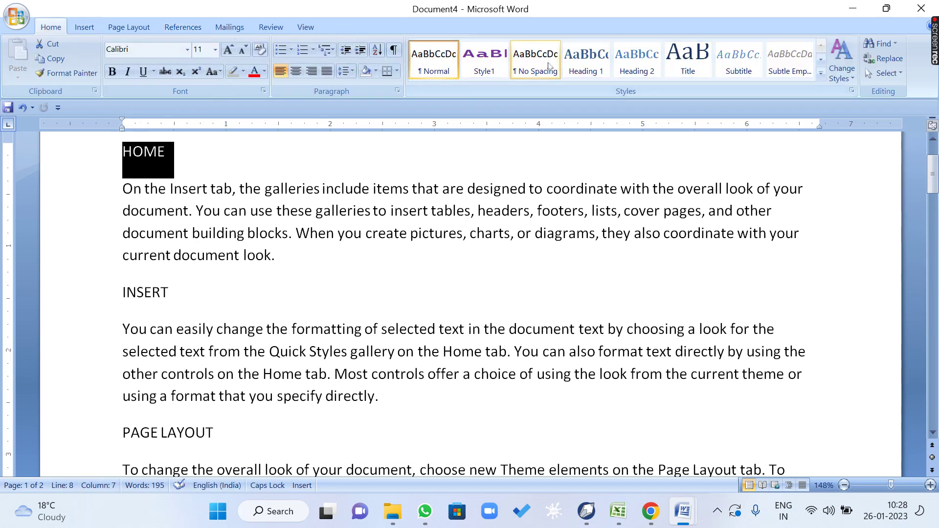
click(586, 59)
Apply the Heading 1 style to the INSERT and PAGE LAYOUT lines
scroll(297, 251, down, 2)
click(93, 215)
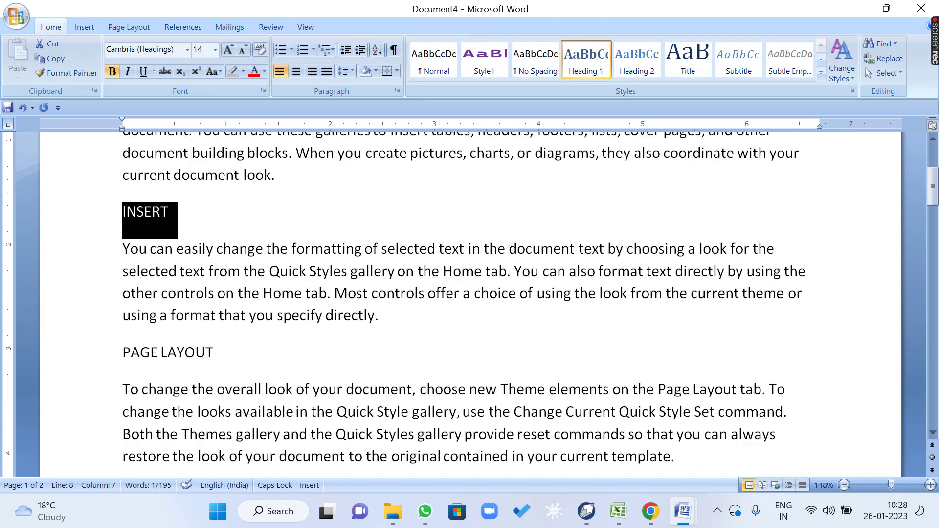
click(589, 64)
scroll(372, 340, down, 2)
click(43, 260)
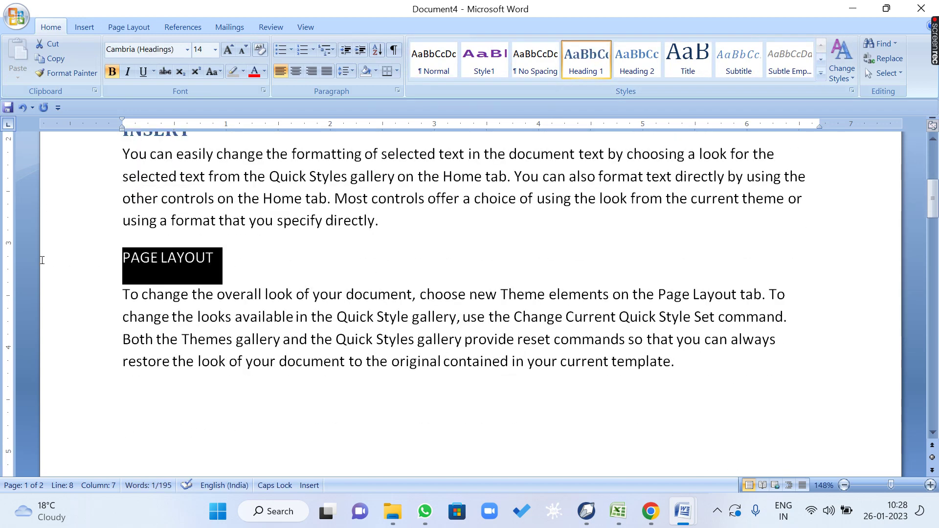
click(585, 59)
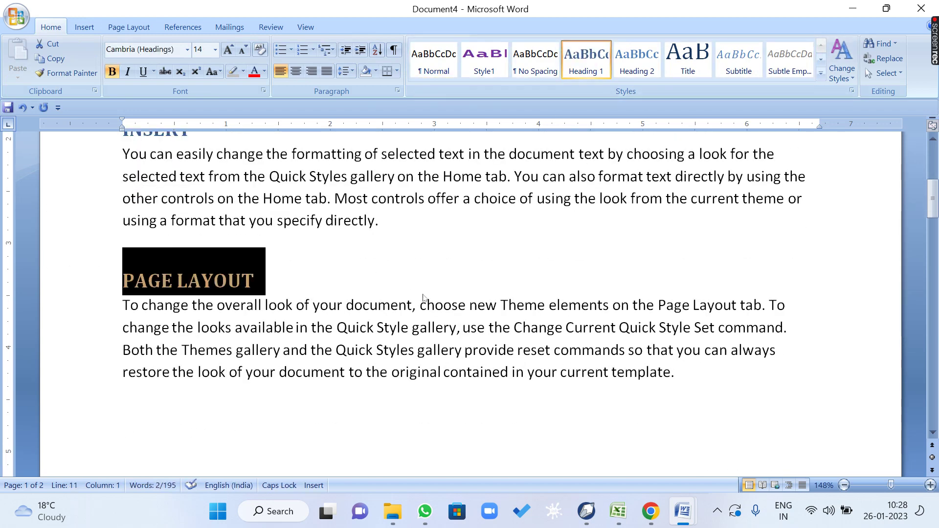
Replace the empty table of contents on the second page with a new one using the default settings
scroll(420, 298, down, 10)
scroll(418, 300, down, 4)
click(283, 330)
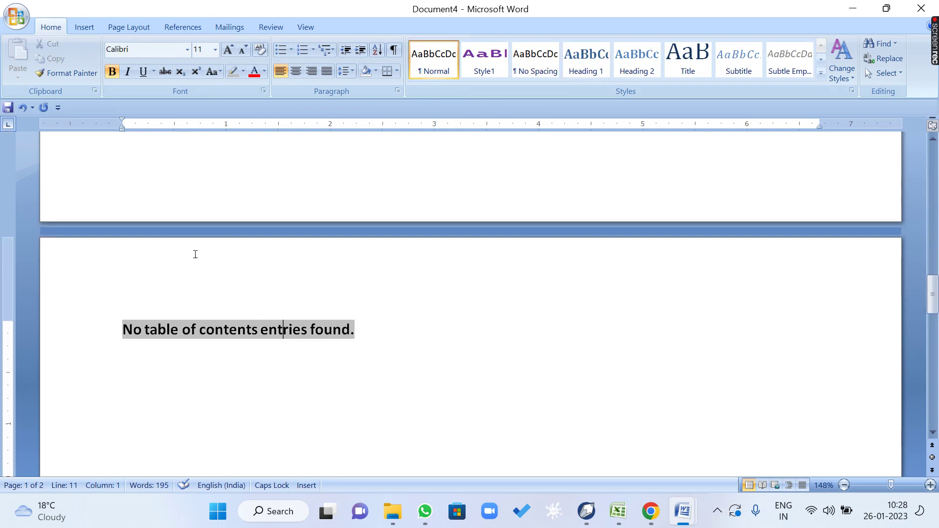
click(183, 27)
click(22, 61)
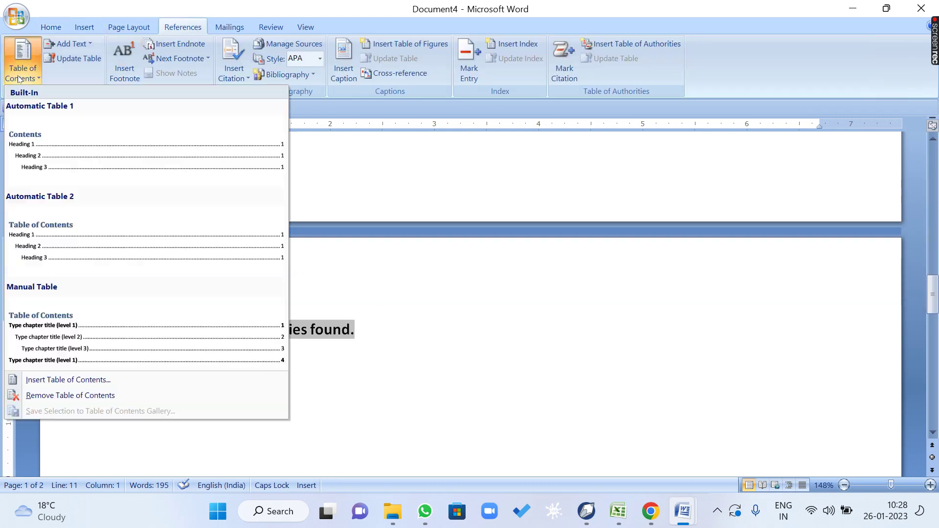
click(81, 379)
click(542, 352)
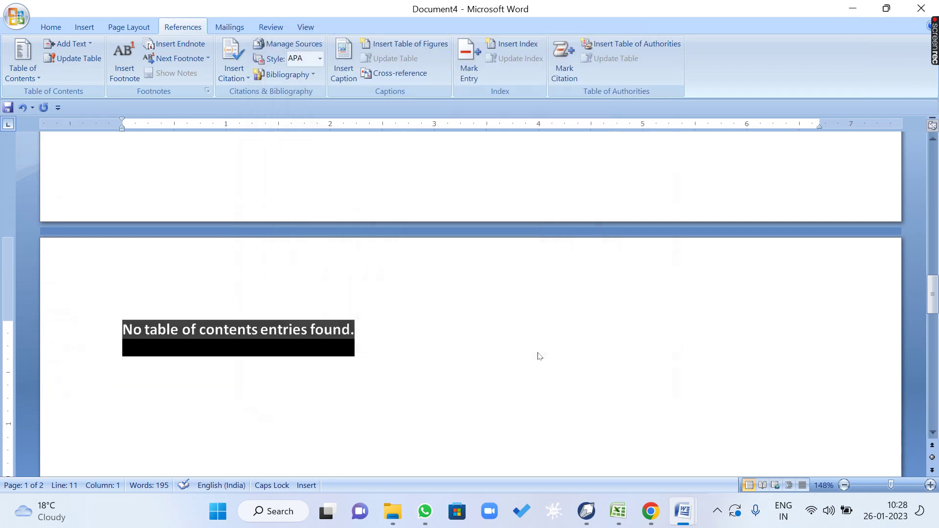
click(431, 286)
scroll(431, 286, down, 2)
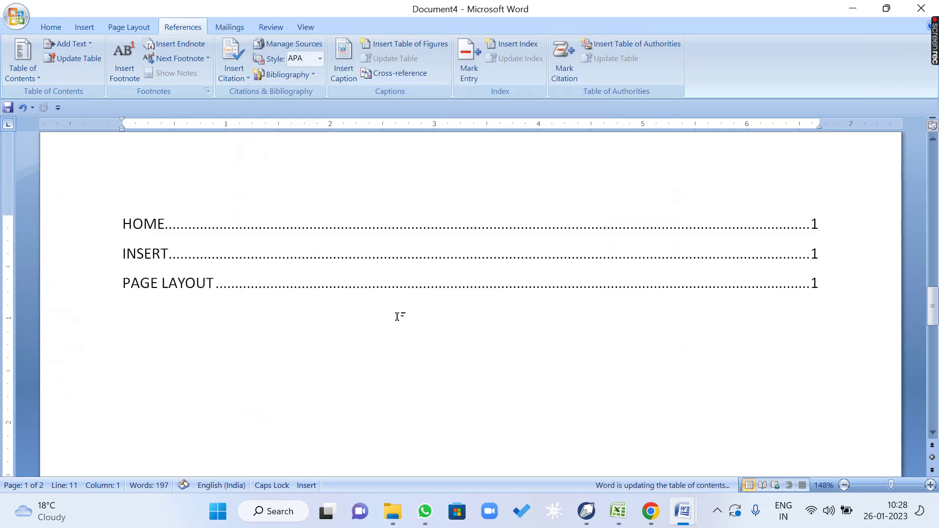
Check the entries and page numbers in the table of contents and close the document without saving
click(821, 225)
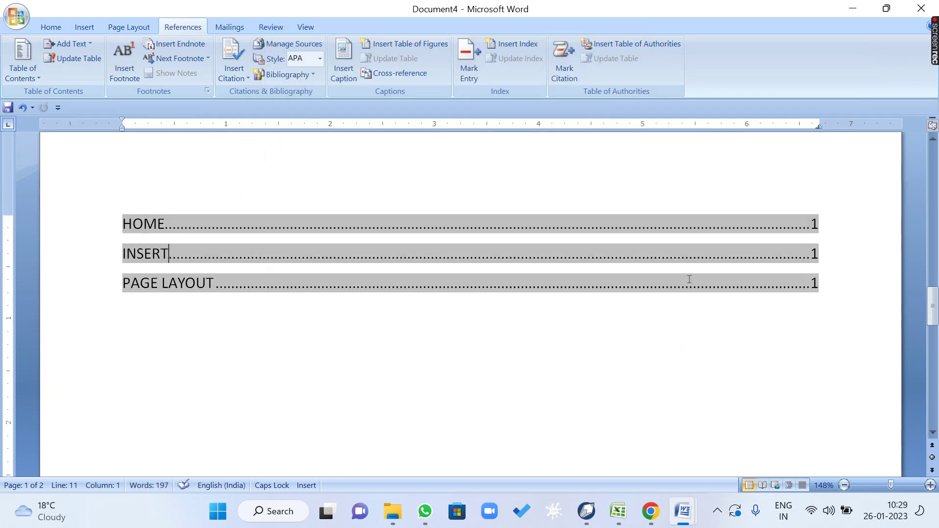
click(837, 263)
click(149, 283)
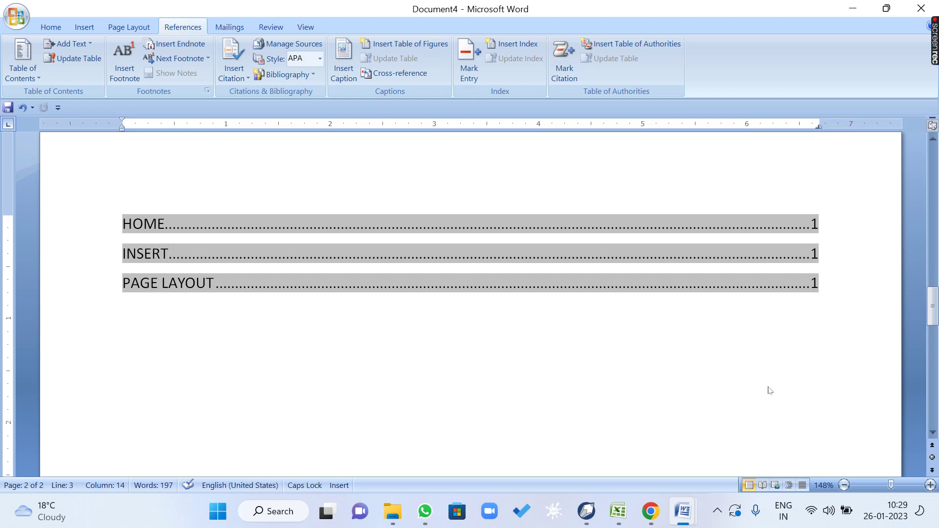
key(alt+F4)
click(476, 293)
Examine the styled headings and the captioned rectangle and arrow shapes on the document's first page
scroll(300, 289, up, 6)
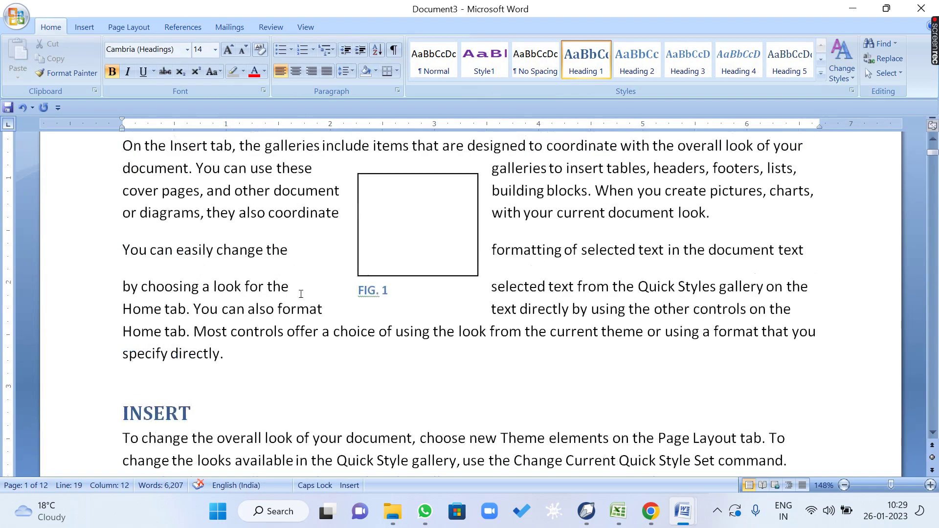
scroll(154, 325, down, 6)
click(167, 275)
scroll(384, 341, up, 4)
click(388, 247)
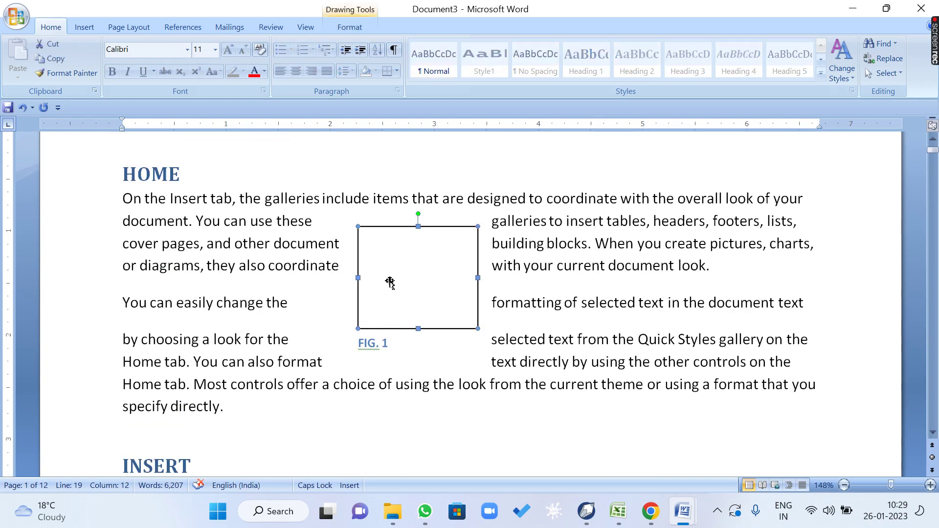
scroll(394, 335, down, 6)
click(421, 317)
click(276, 336)
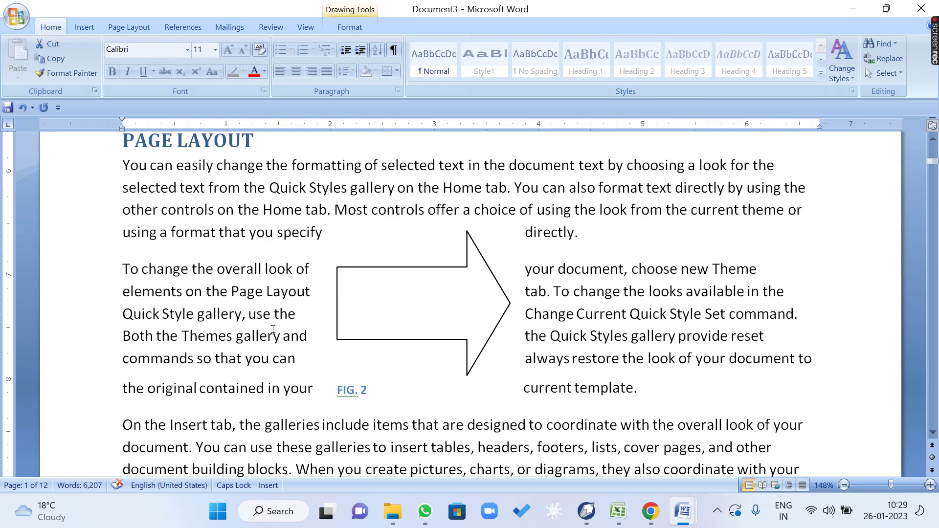
Start a new page at the end of the document with the title INDEX OF HEADING and a line below it
scroll(276, 331, down, 4)
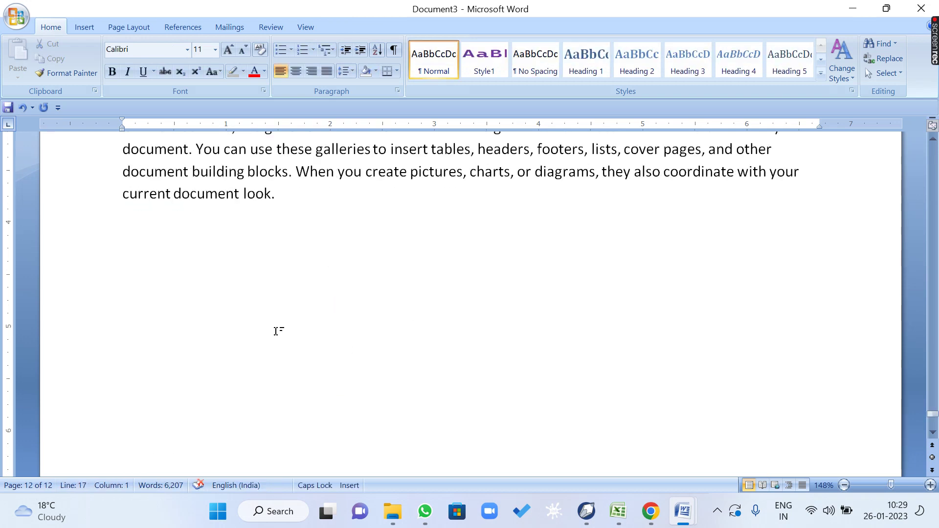
key(ctrl+Return)
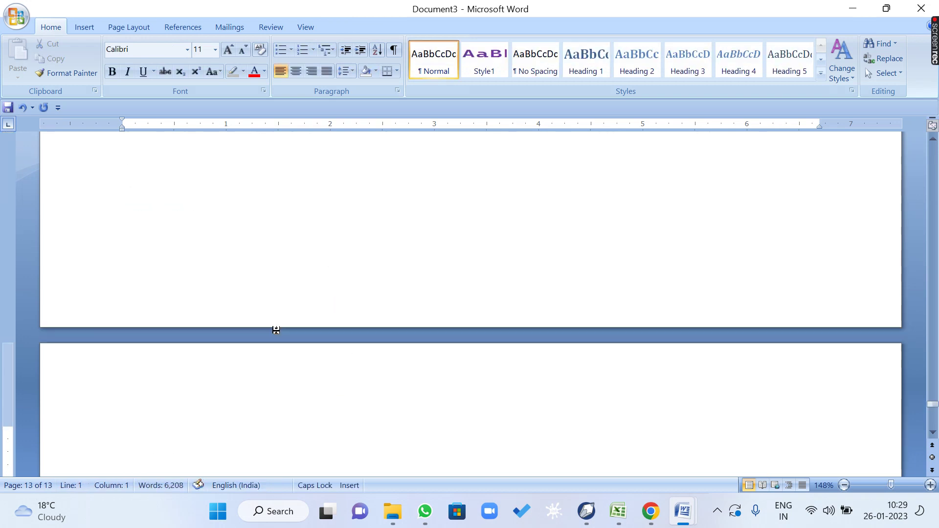
scroll(276, 331, down, 3)
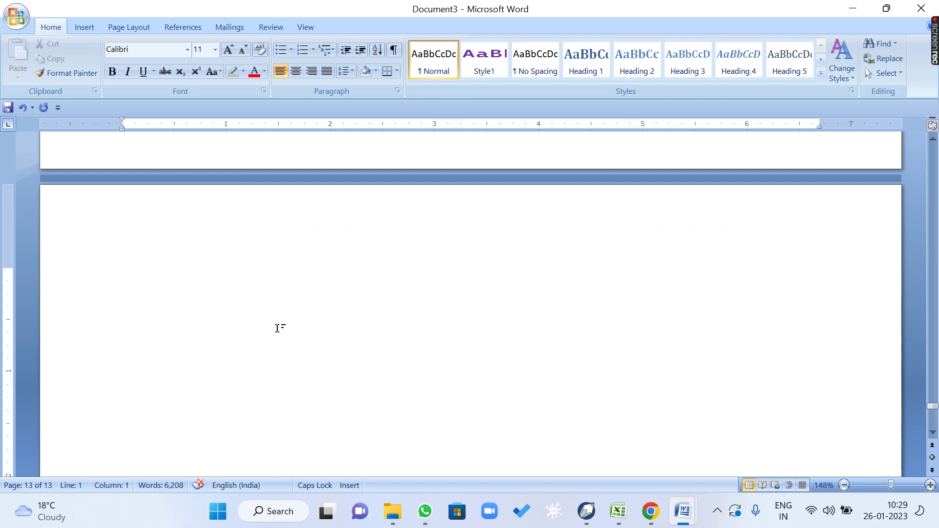
text(INDEX OF )
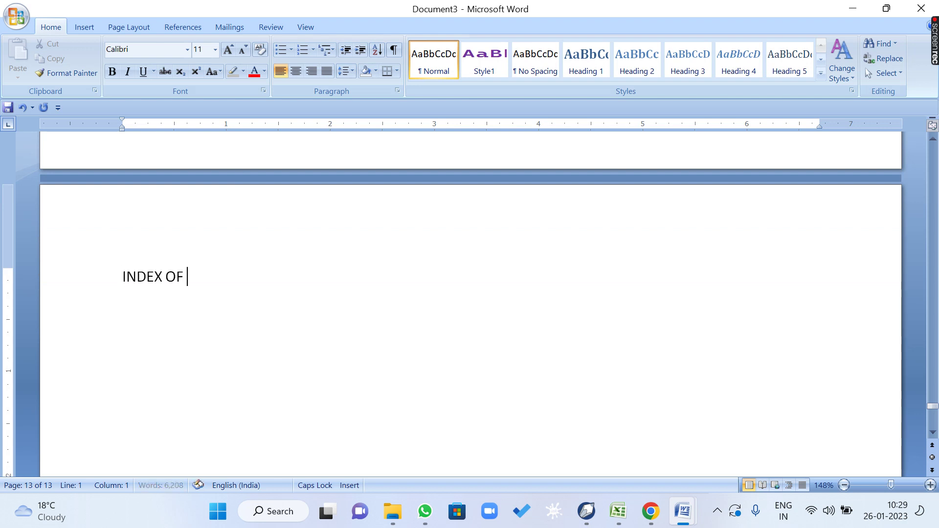
text(HEADING)
key(Return)
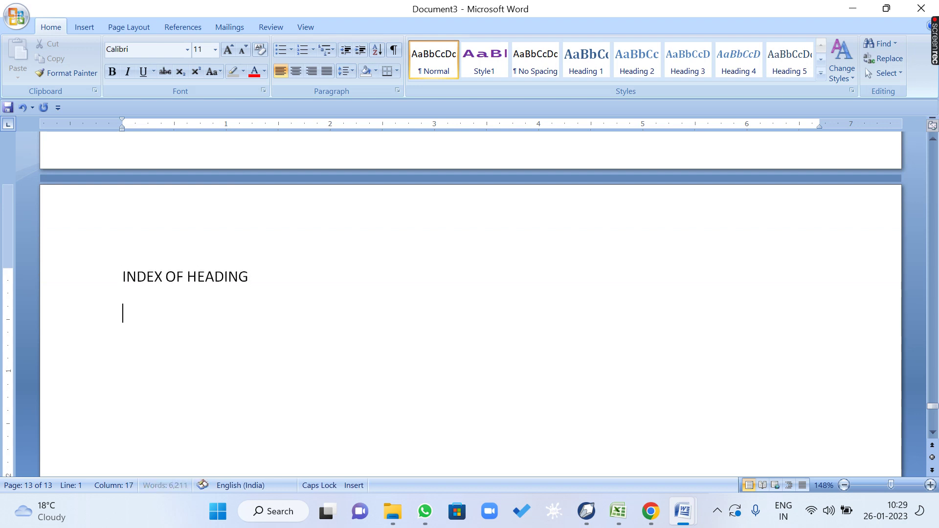
Add the title INDEX OF FIGURE on the line below INDEX OF HEADING
text(INDEX IOF)
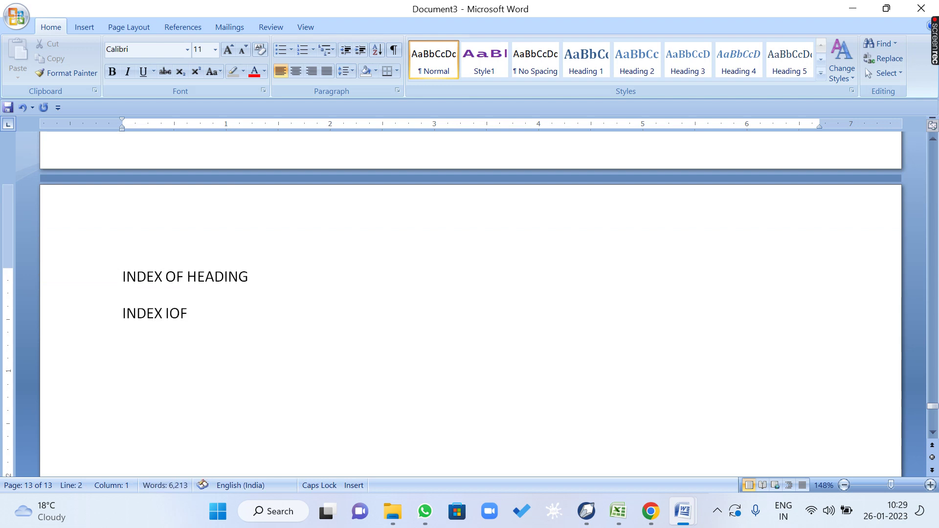
key(BackSpace)
key(BackSpace)
key(BackSpace)
text(OF GIR)
key(BackSpace)
key(BackSpace)
key(BackSpace)
text(FIGURE)
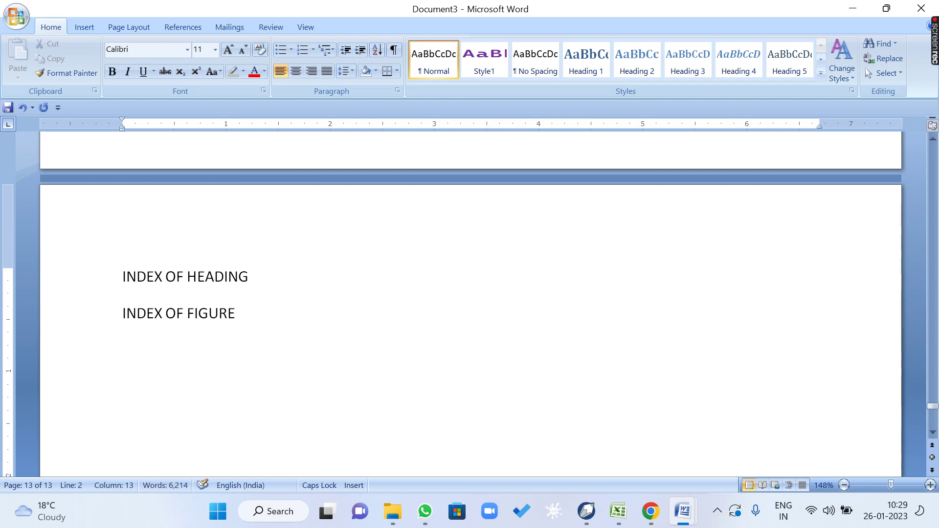
Insert an empty line between the INDEX OF HEADING and INDEX OF FIGURE titles
key(Down)
key(Up)
key(Up)
key(Down)
key(Return)
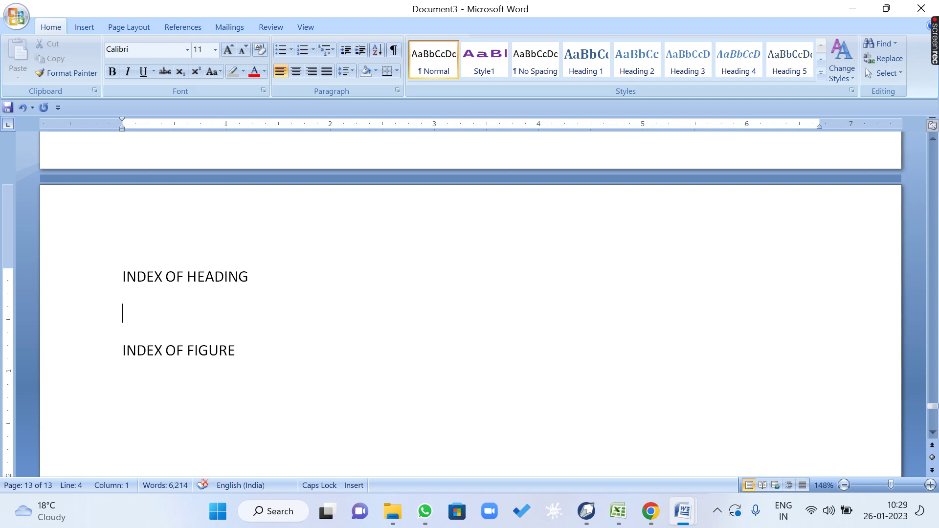
Center the INDEX OF HEADING and INDEX OF FIGURE titles together with the empty line between them
key(Up)
key(Up)
key(Up)
key(Up)
key(Down)
key(Down)
key(Down)
key(Down)
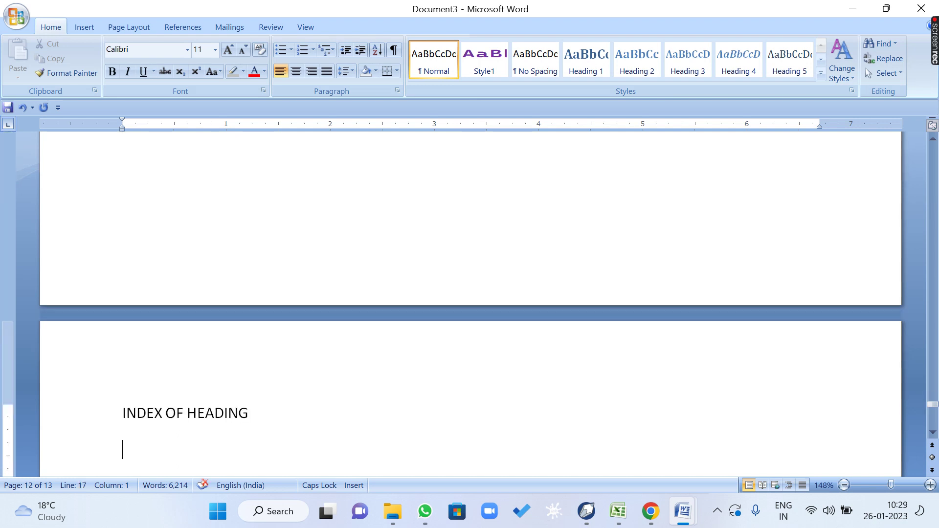
key(shift+Down)
key(shift+Down)
key(shift+Down)
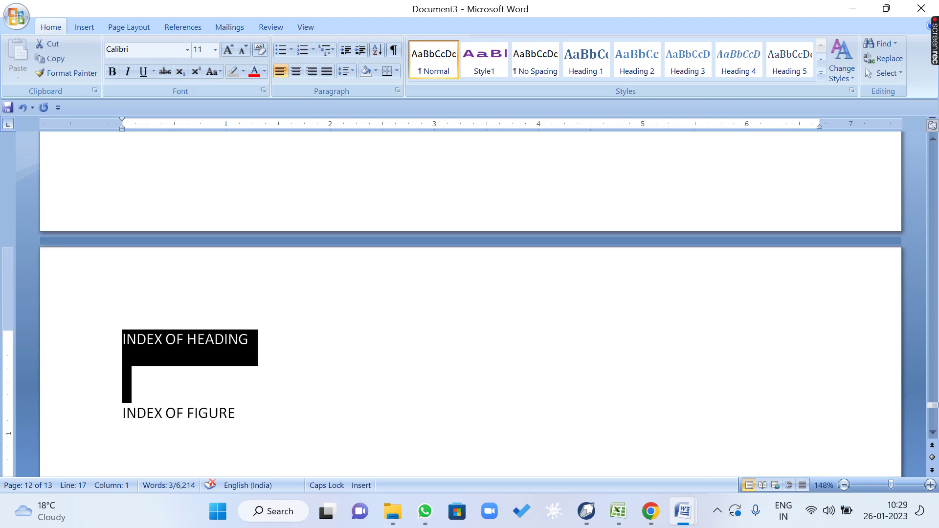
key(ctrl+e)
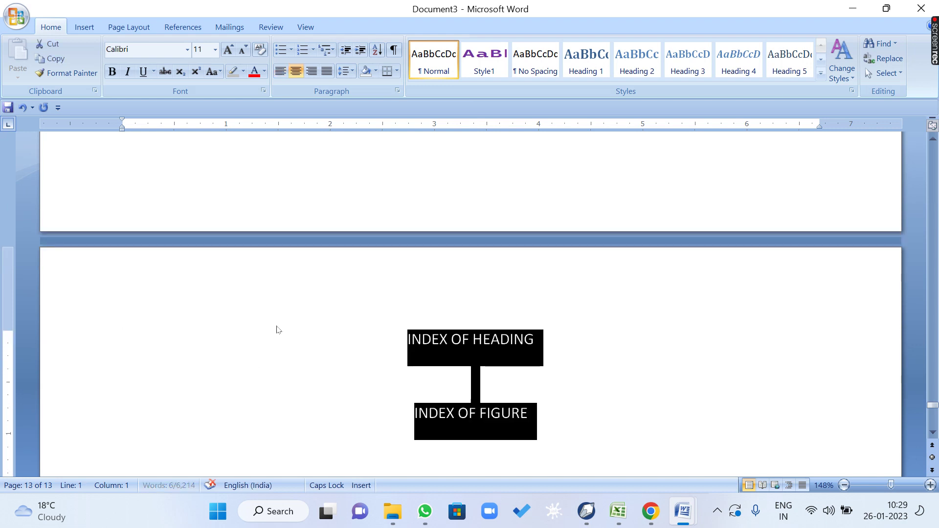
Left-align the empty line between the INDEX OF HEADING and INDEX OF FIGURE titles
key(Right)
key(Up)
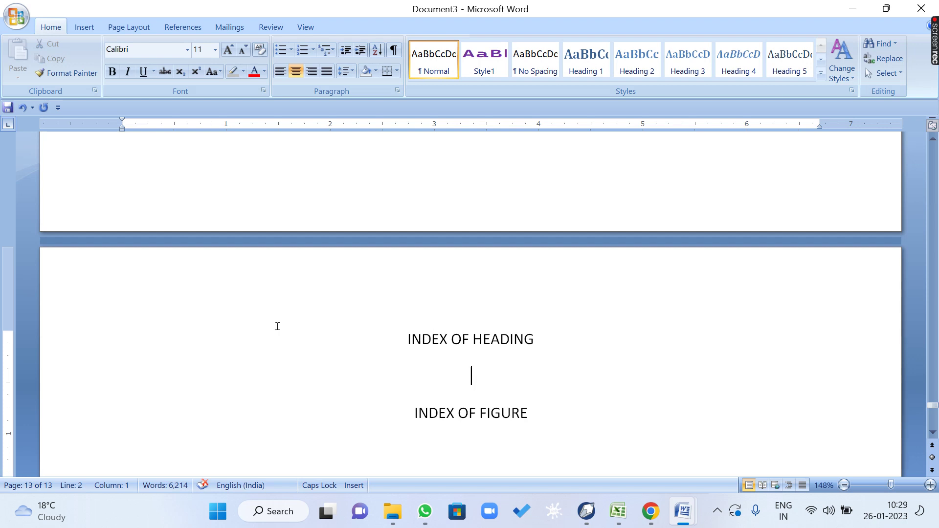
key(ctrl+l)
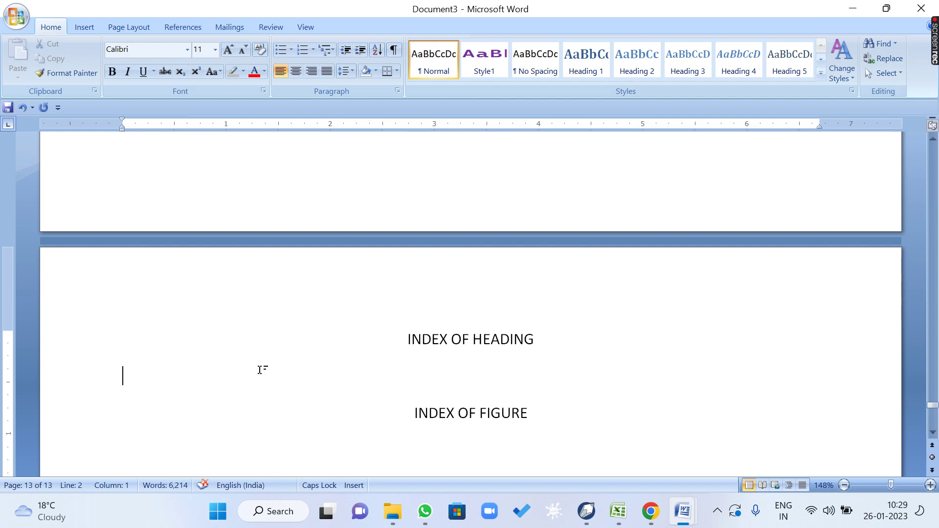
Open the custom table of contents settings for the empty line below INDEX OF HEADING
click(177, 29)
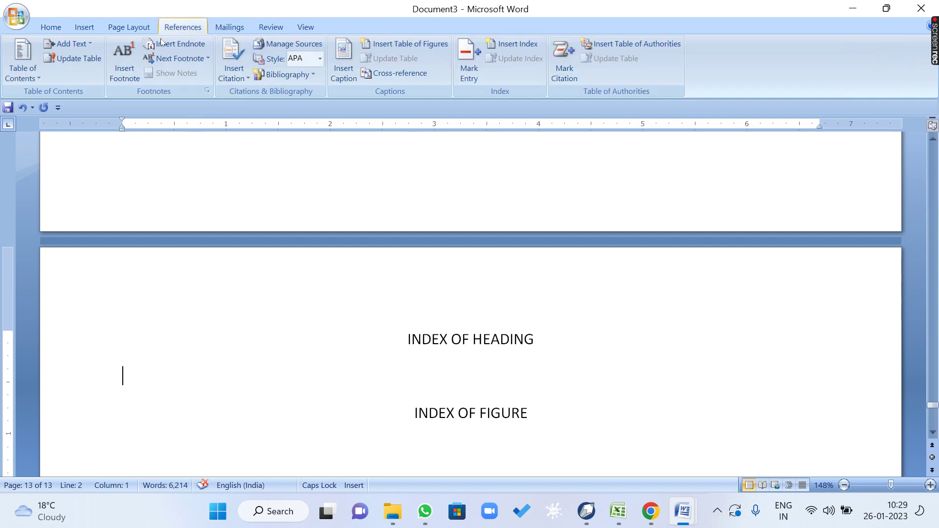
click(33, 79)
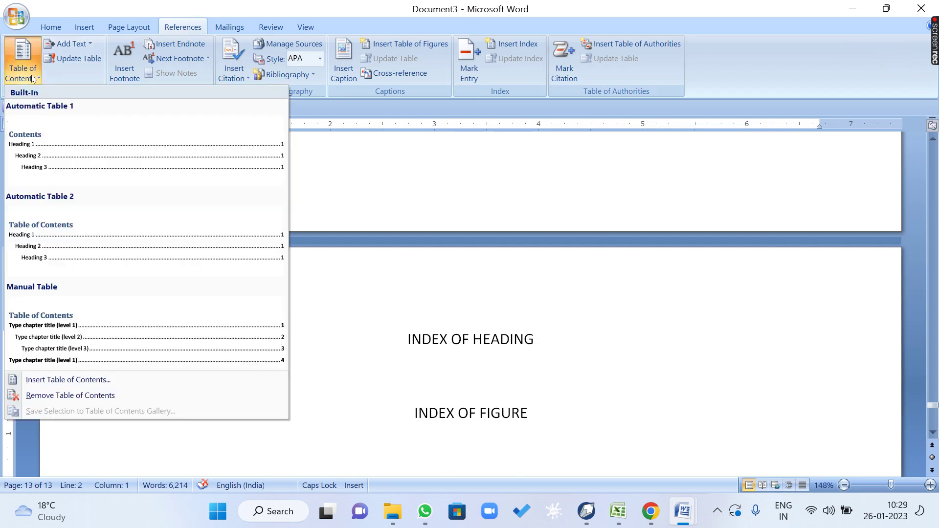
click(145, 381)
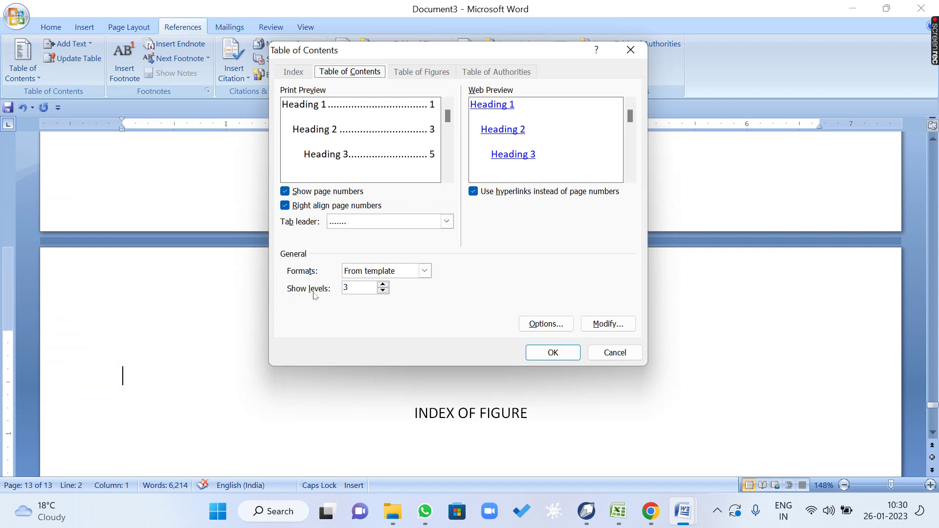
click(357, 288)
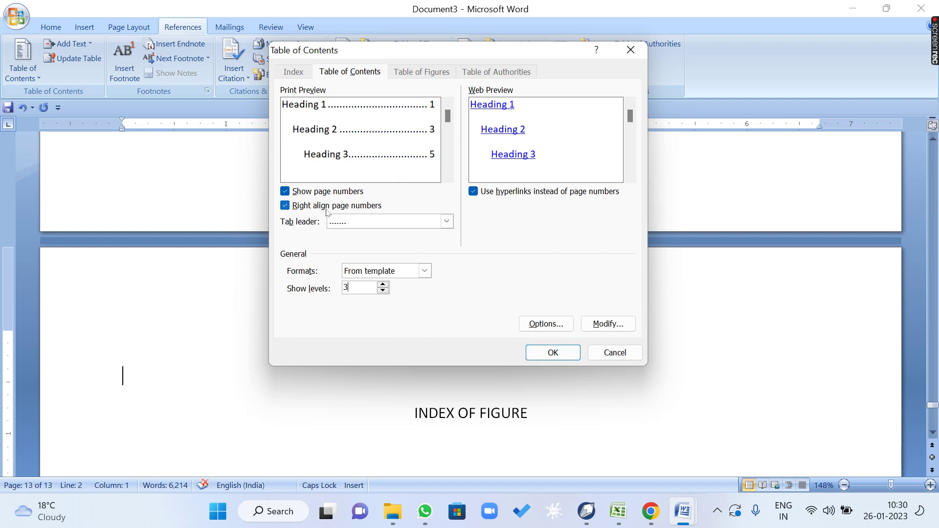
Turn page numbers off and back on, and do the same with their right alignment, to compare the print previews
click(285, 191)
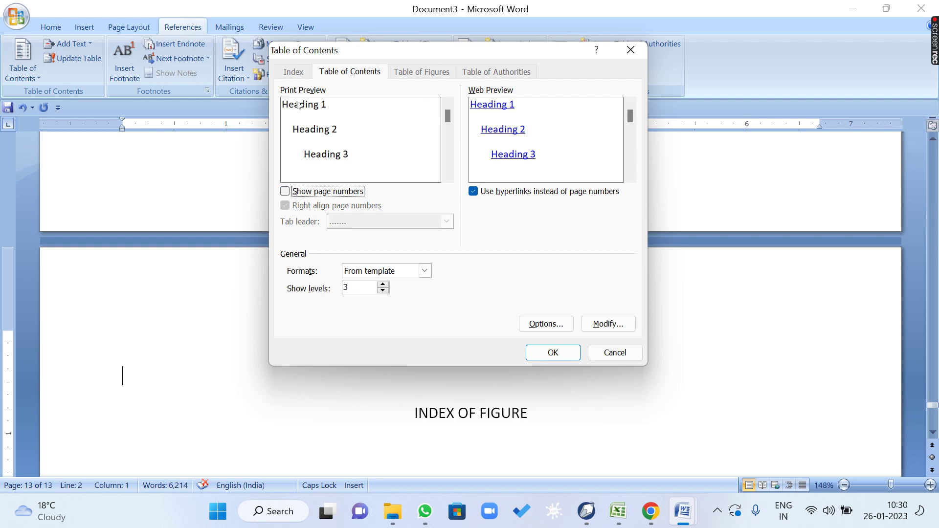
click(286, 191)
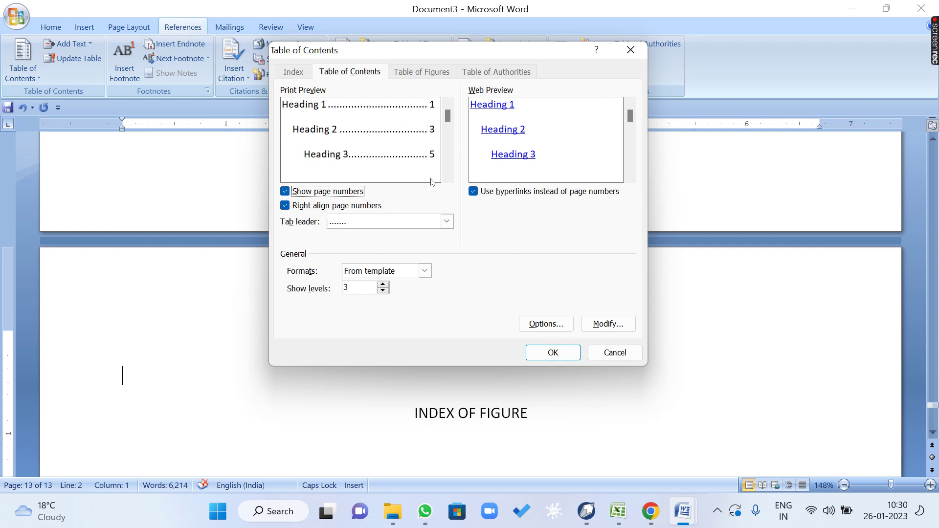
click(285, 205)
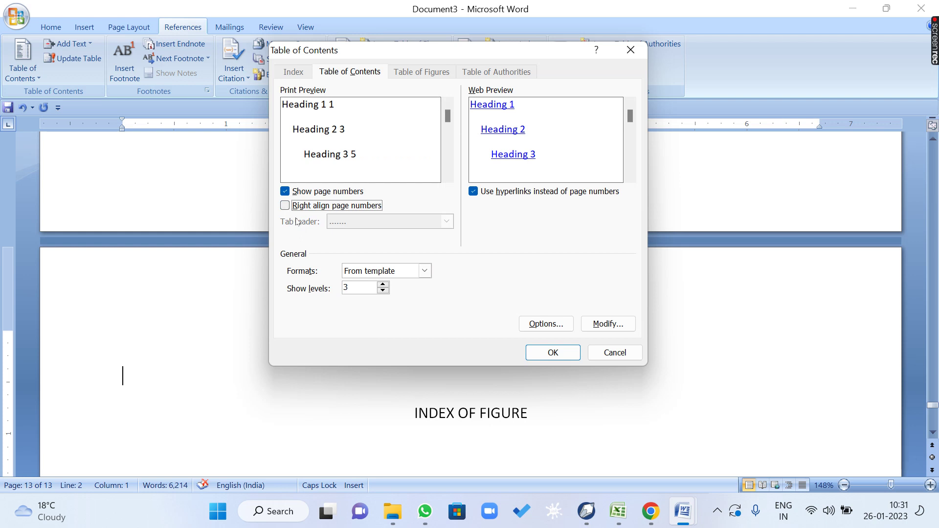
click(285, 206)
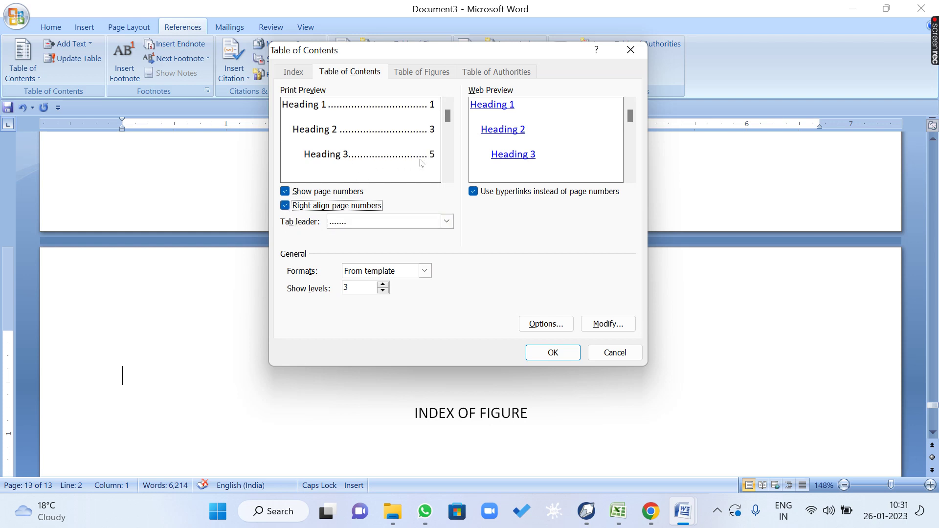
Insert the table of contents with 3 levels, trying a dashed tab leader before choosing the solid underline leader
click(447, 221)
click(374, 255)
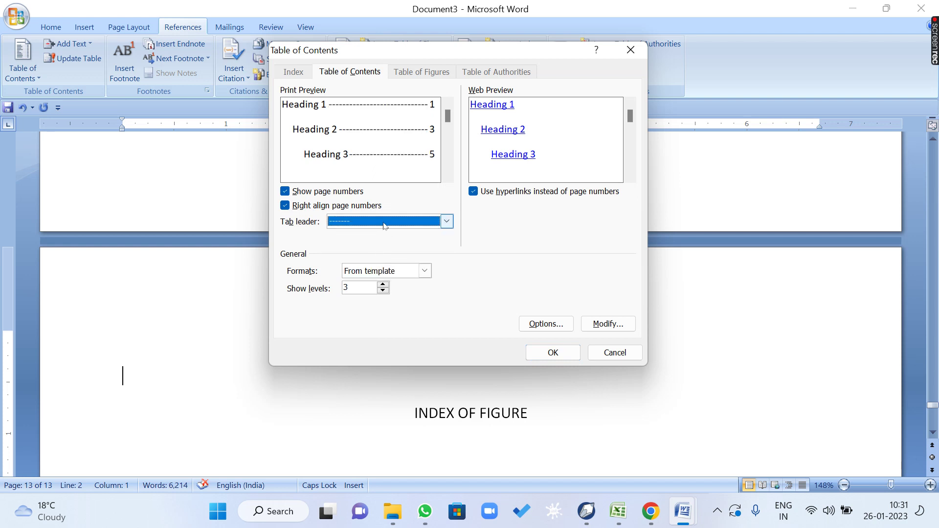
click(447, 221)
click(368, 265)
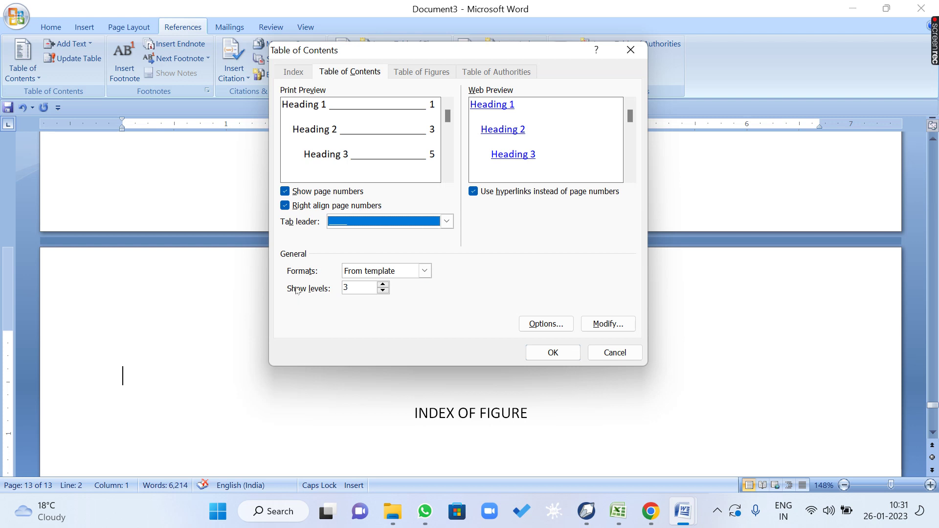
click(358, 287)
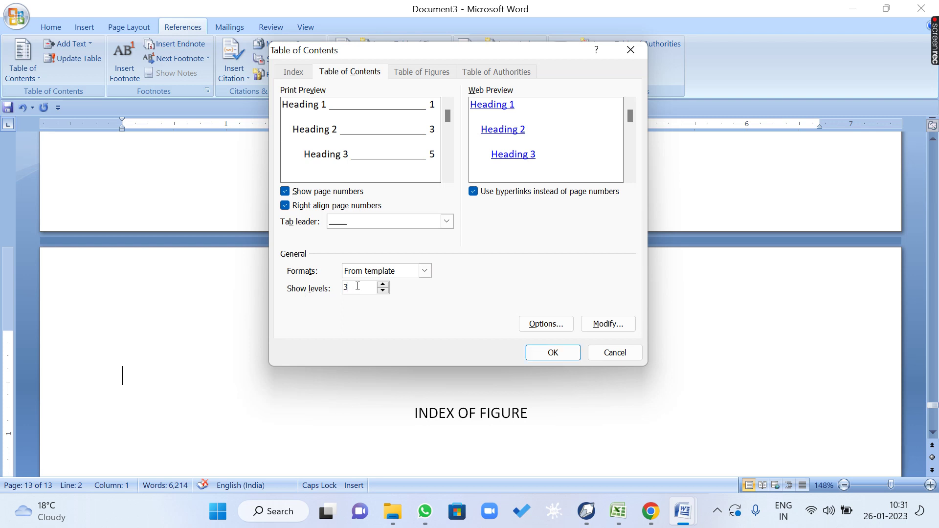
click(553, 352)
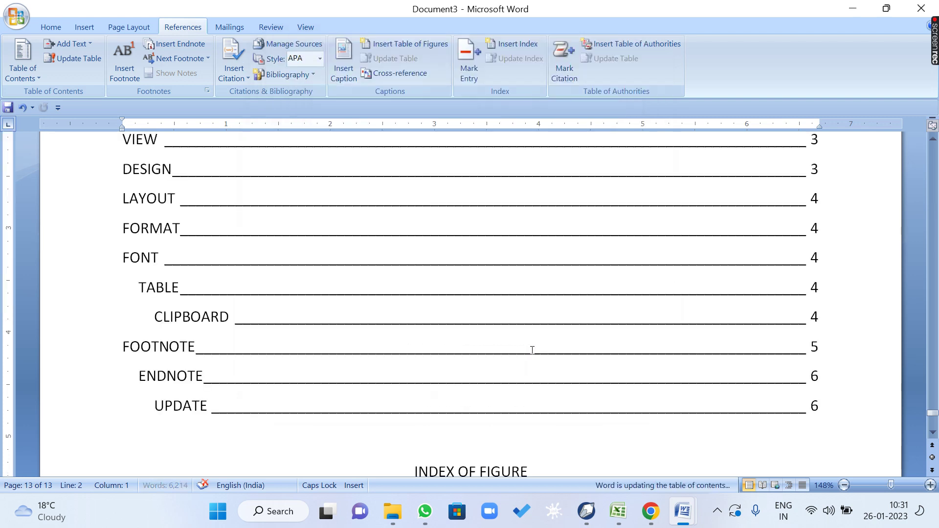
Examine the entries of the heading index, especially the indented levels FONT, TABLE and CLIPBOARD
scroll(385, 278, up, 3)
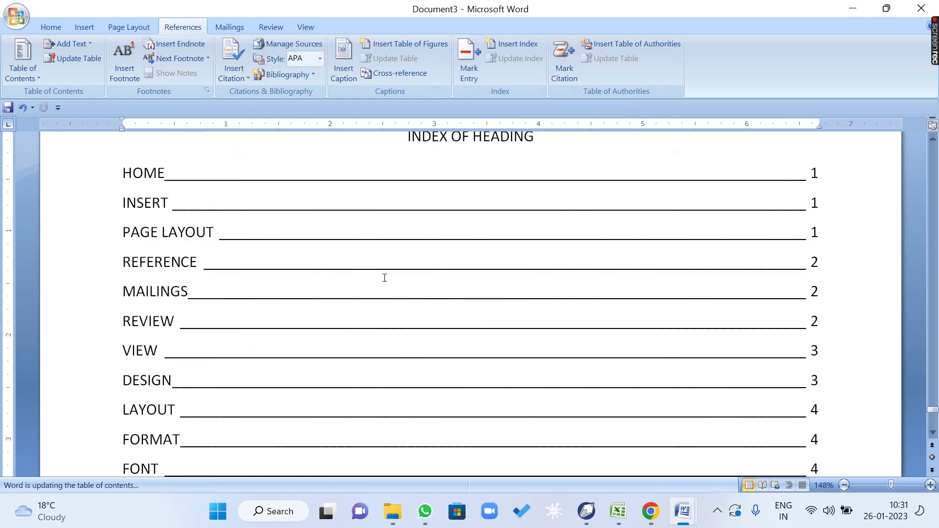
scroll(384, 278, down, 5)
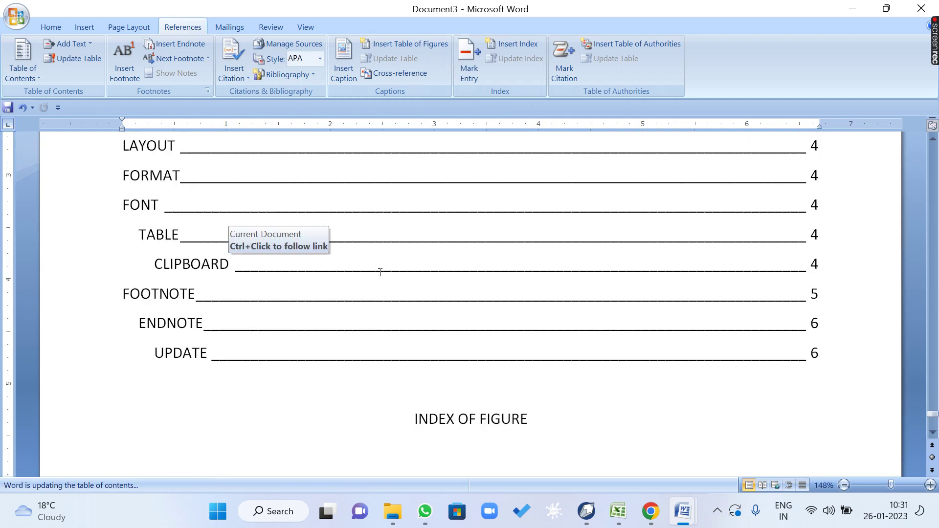
click(130, 205)
click(155, 235)
click(201, 264)
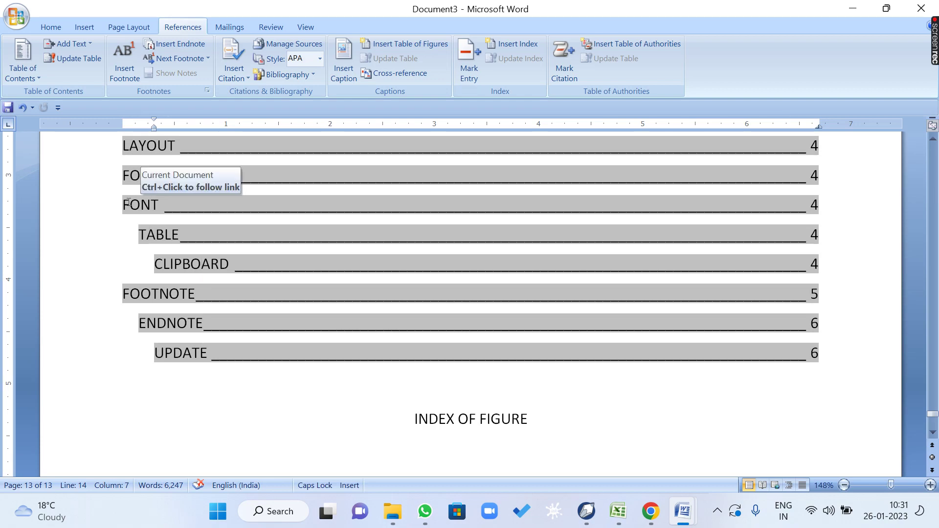
drag(124, 147, 222, 264)
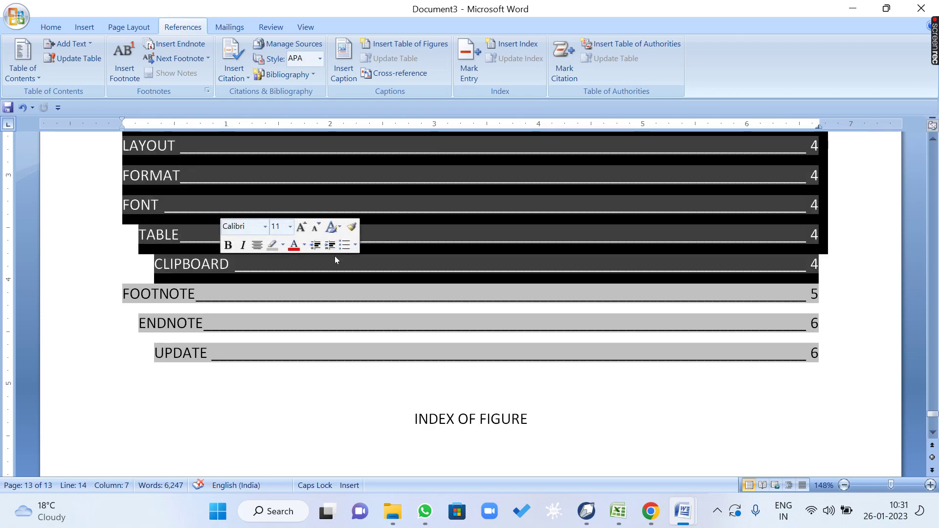
Look through the document's headings from FOOTNOTE back to FONT to compare their levels with the entries in the heading index
scroll(330, 260, up, 10)
scroll(330, 260, up, 15)
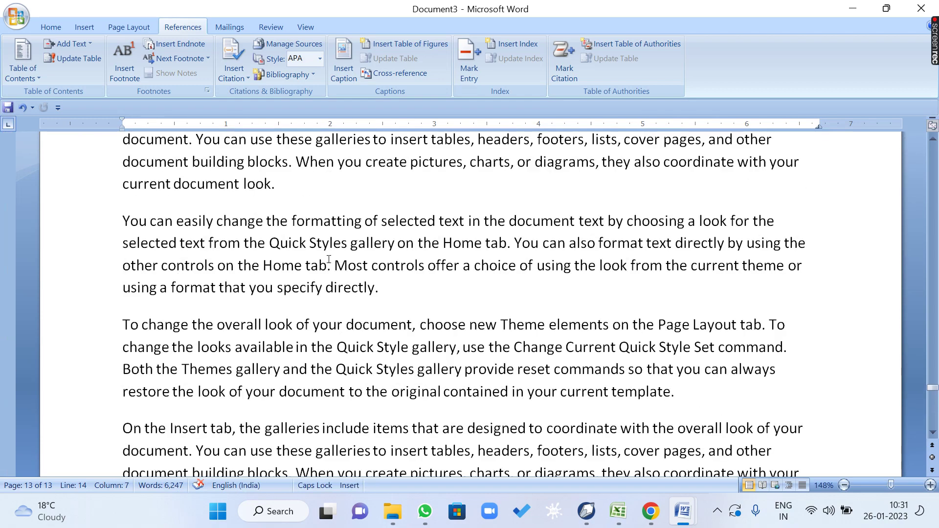
scroll(328, 259, up, 15)
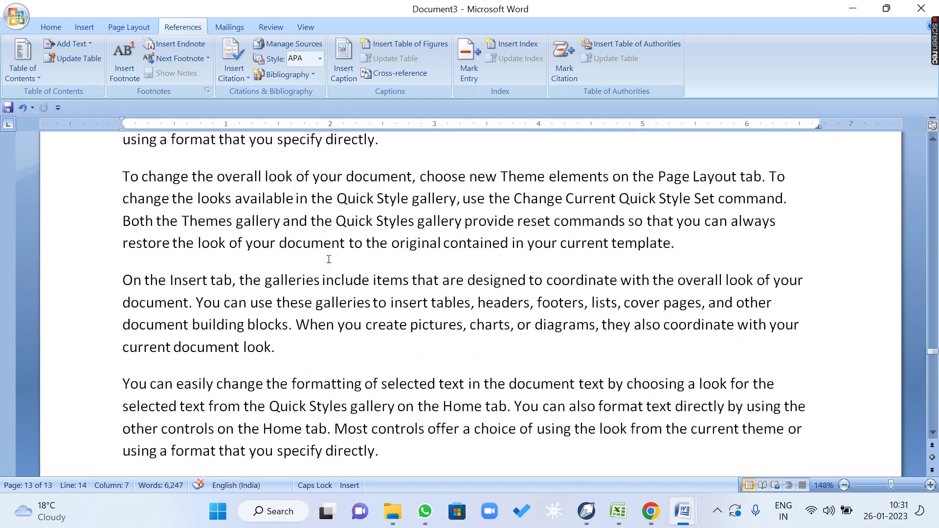
scroll(328, 259, up, 15)
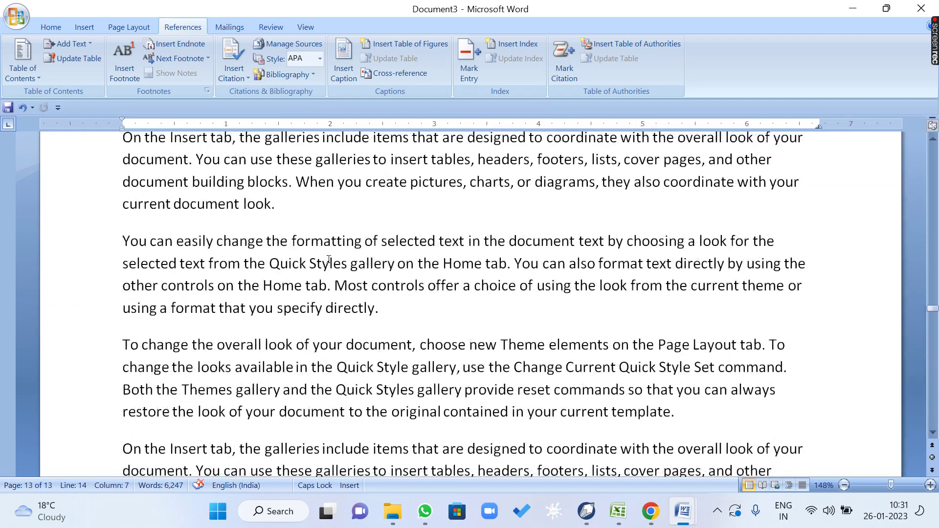
scroll(329, 260, up, 12)
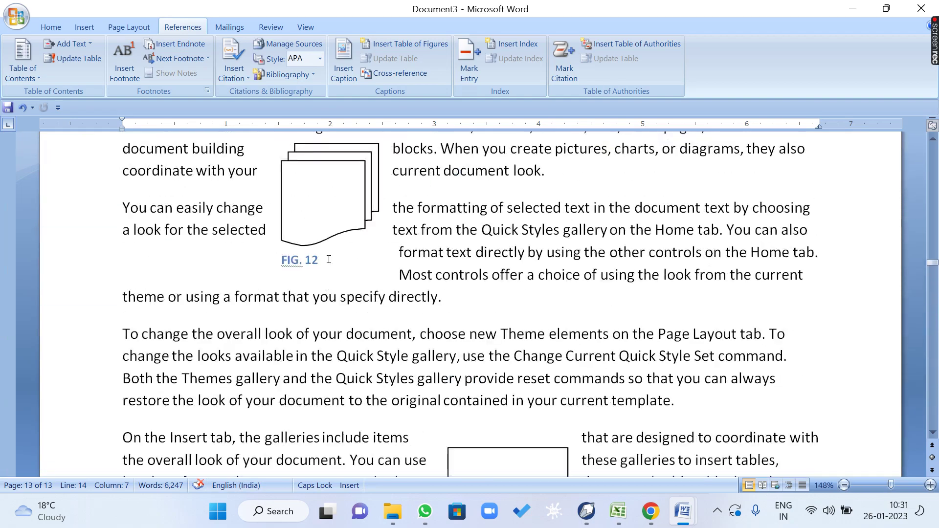
scroll(196, 362, up, 10)
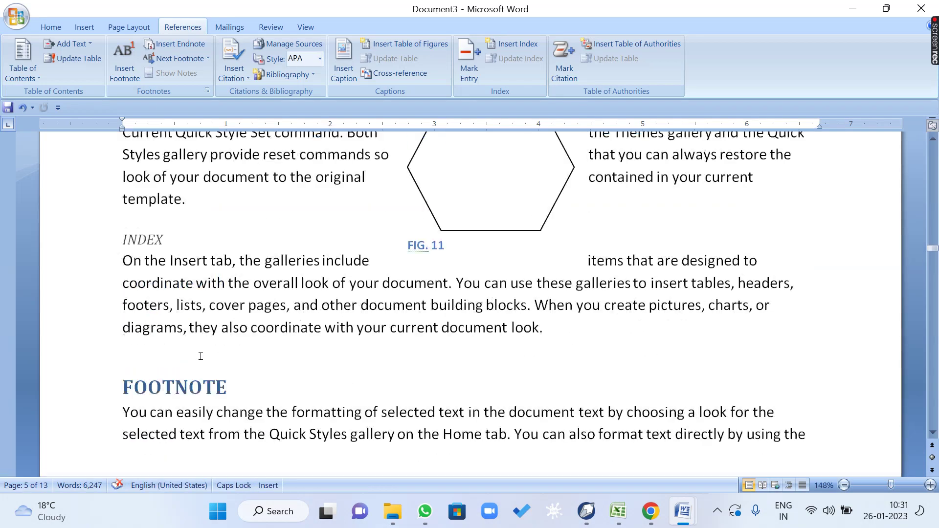
scroll(201, 348, down, 3)
click(143, 345)
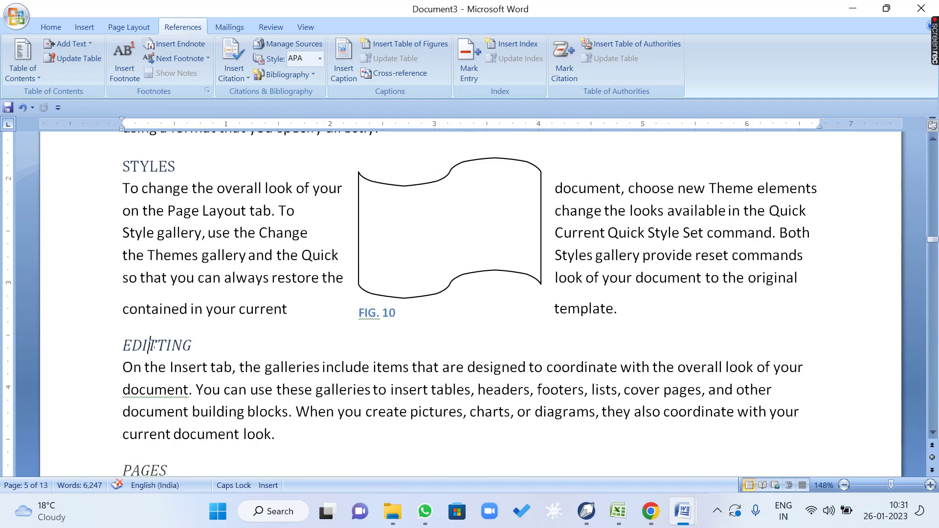
scroll(154, 337, up, 3)
scroll(173, 215, up, 7)
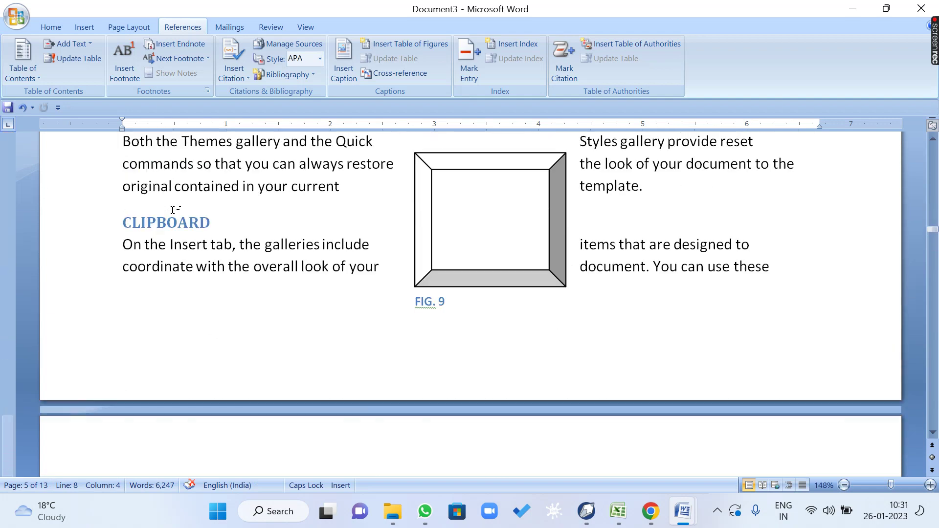
scroll(172, 228, up, 6)
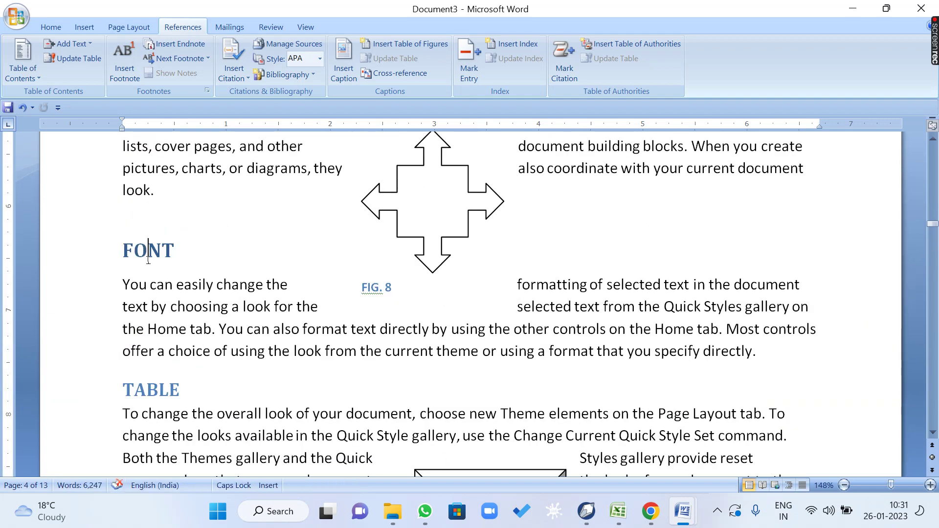
scroll(161, 372, down, 3)
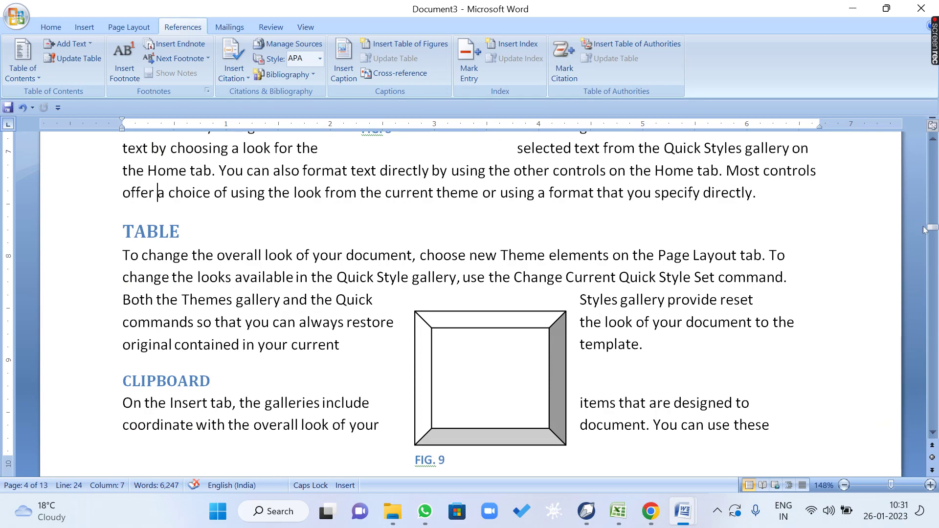
Replace the table of contents under INDEX OF HEADING with one showing 9 levels and a dotted tab leader
drag(932, 228, 935, 410)
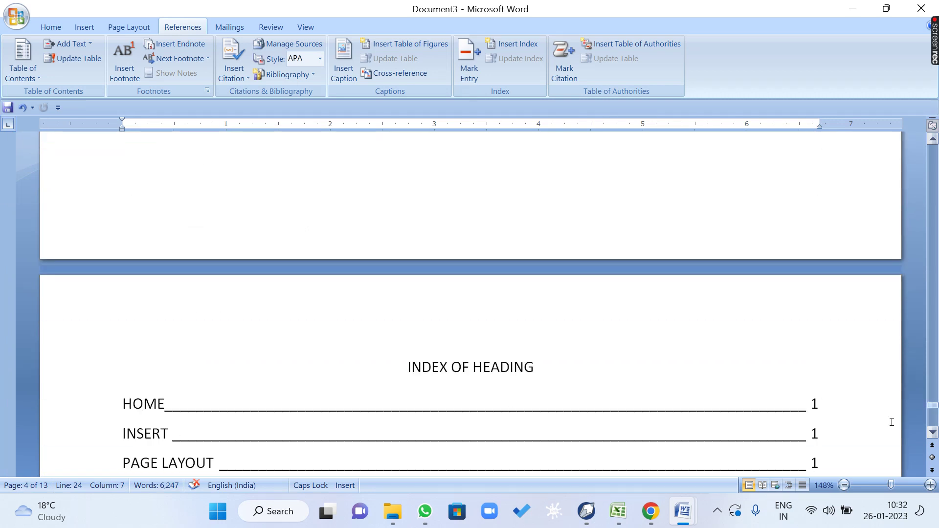
scroll(620, 411, down, 3)
scroll(328, 244, down, 2)
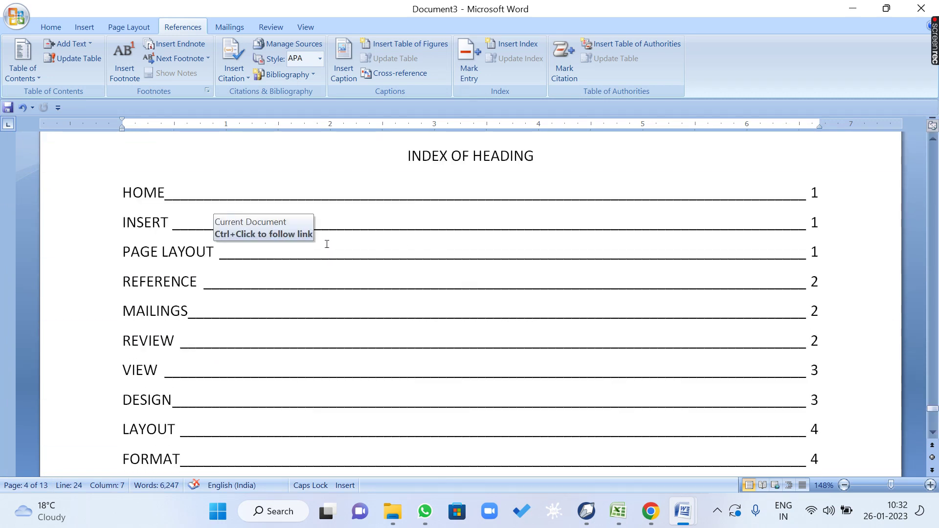
click(378, 255)
click(20, 71)
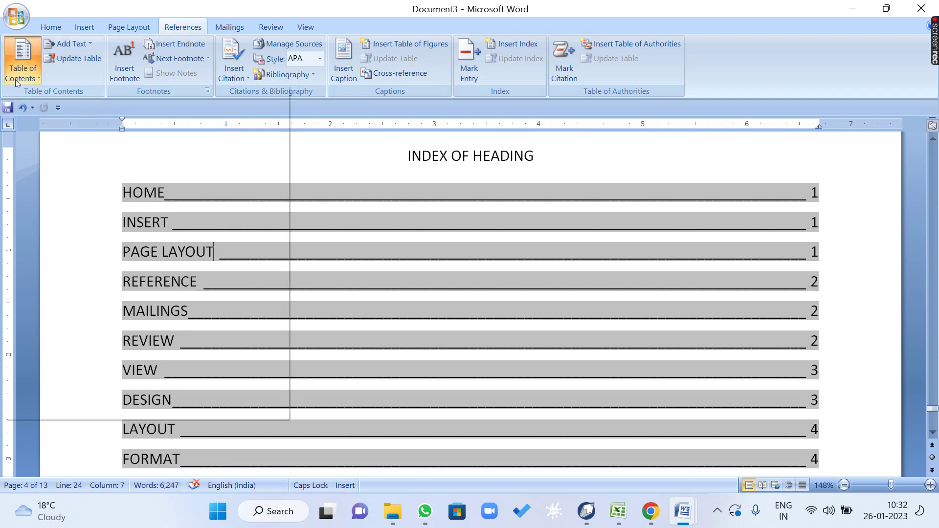
click(101, 384)
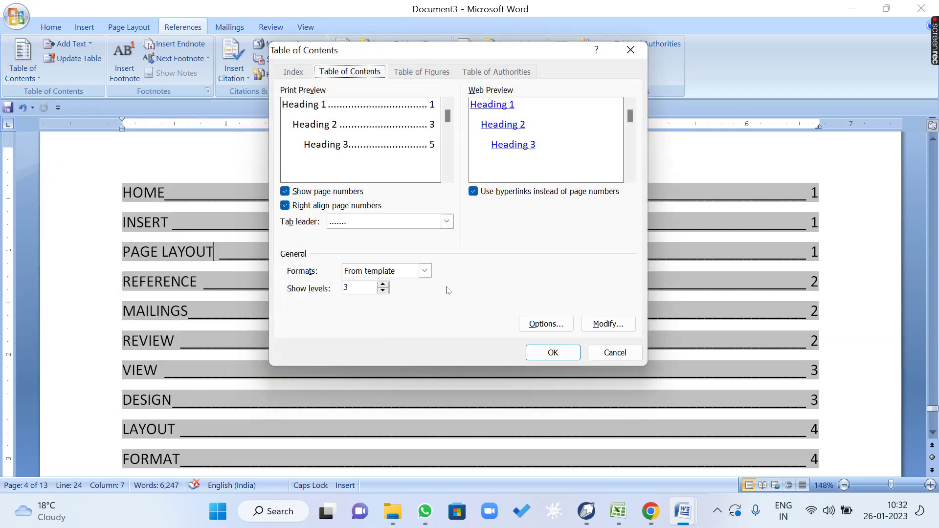
click(383, 286)
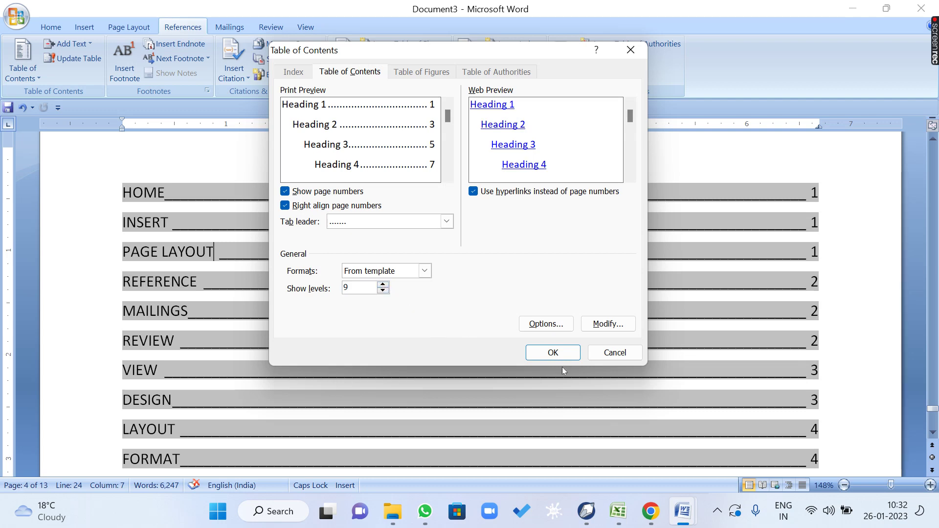
click(557, 352)
click(443, 291)
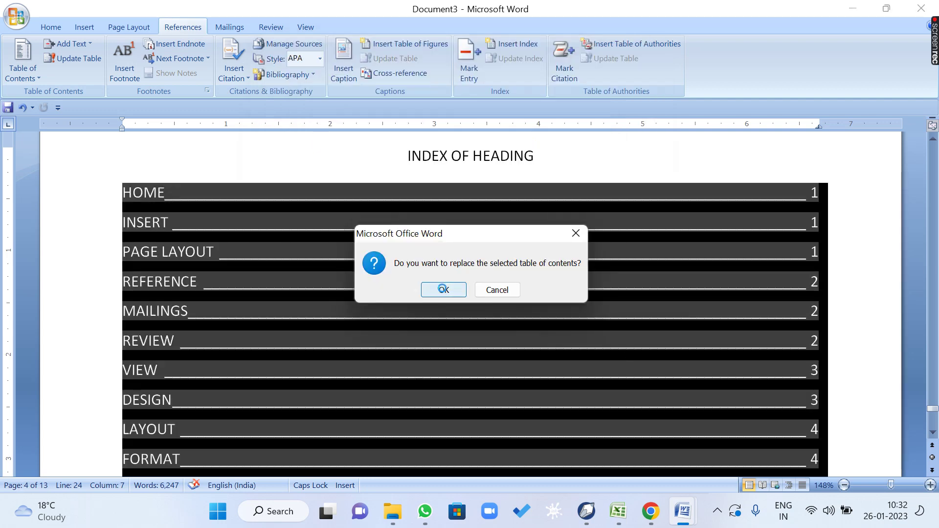
Examine the nested entries below FONT in the replaced heading index
scroll(334, 262, down, 3)
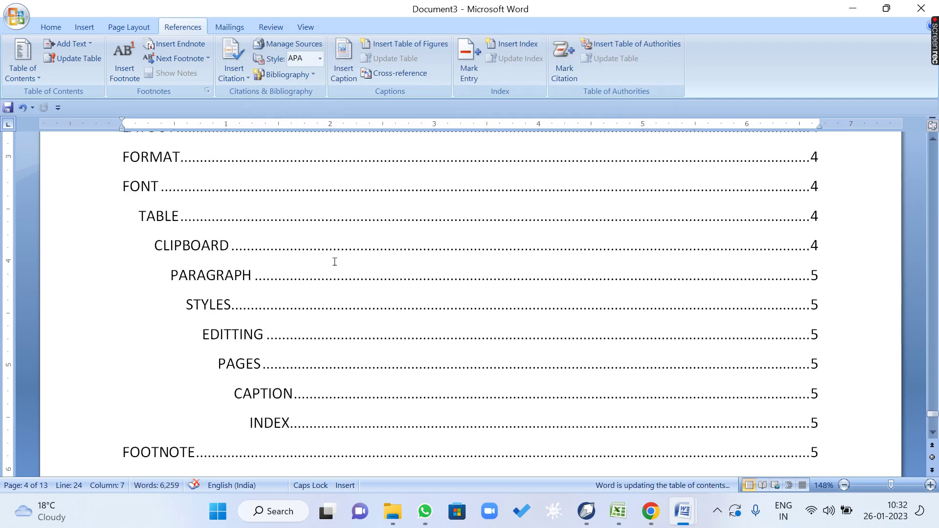
click(164, 188)
click(191, 215)
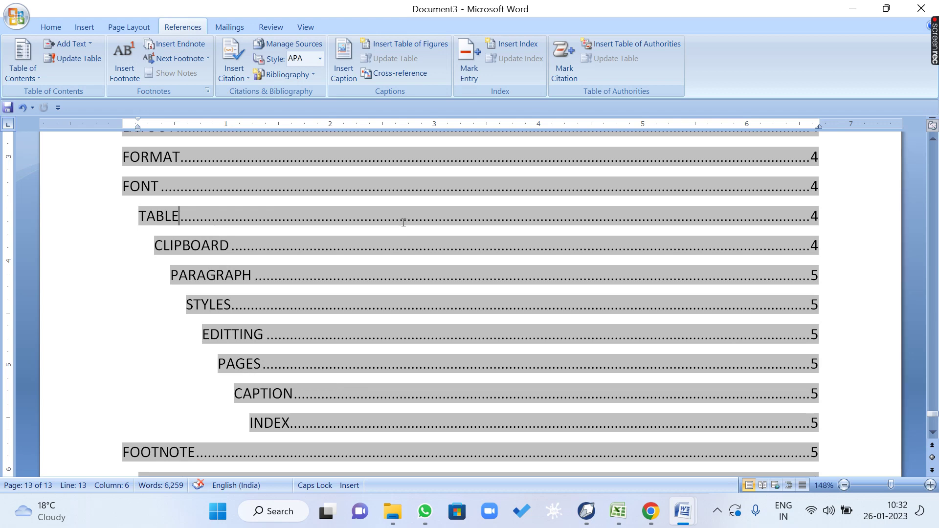
Insert a table of figures for the FIG. caption label below INDEX OF FIGURE, with right-aligned page numbers and a dotted tab leader
scroll(405, 228, up, 9)
scroll(404, 222, down, 9)
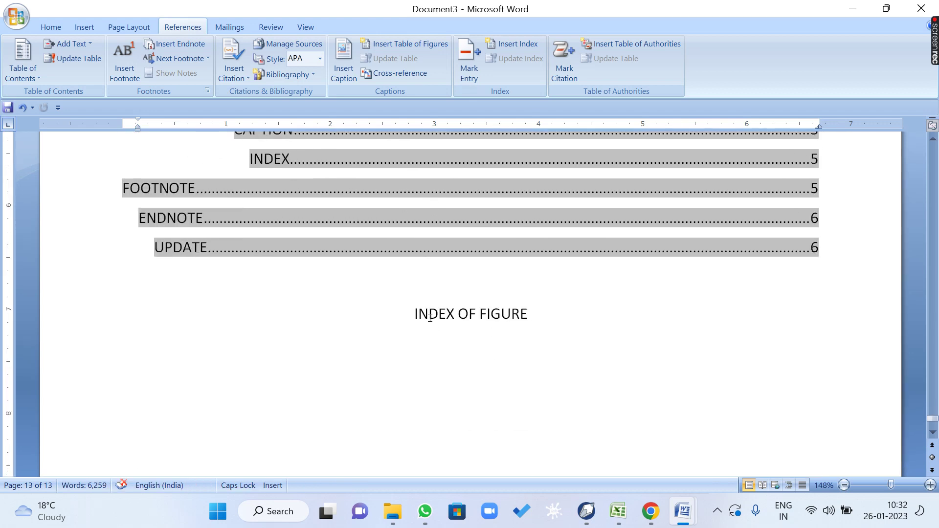
click(534, 316)
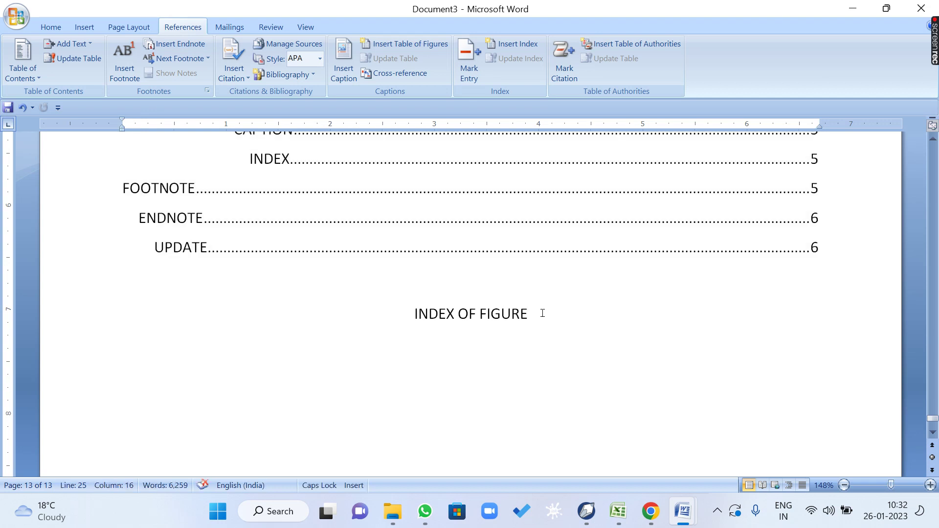
key(Return)
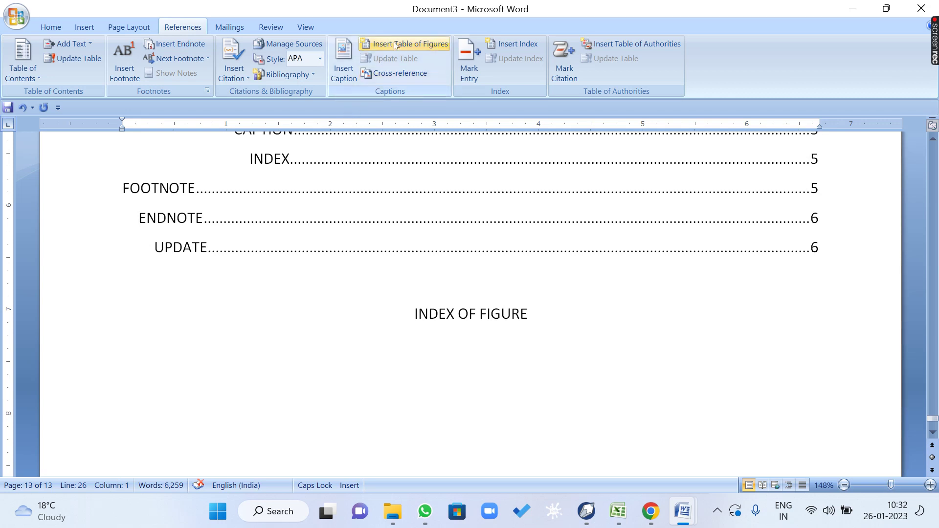
click(436, 44)
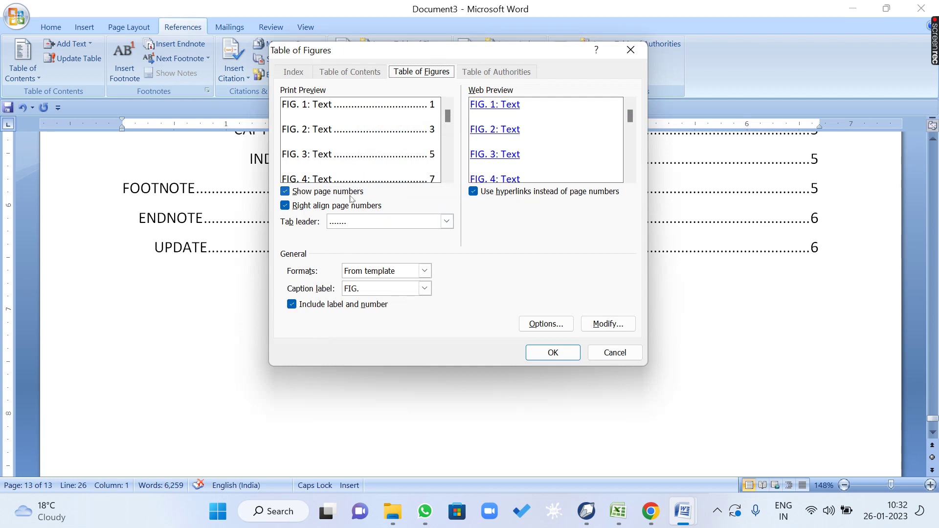
click(552, 353)
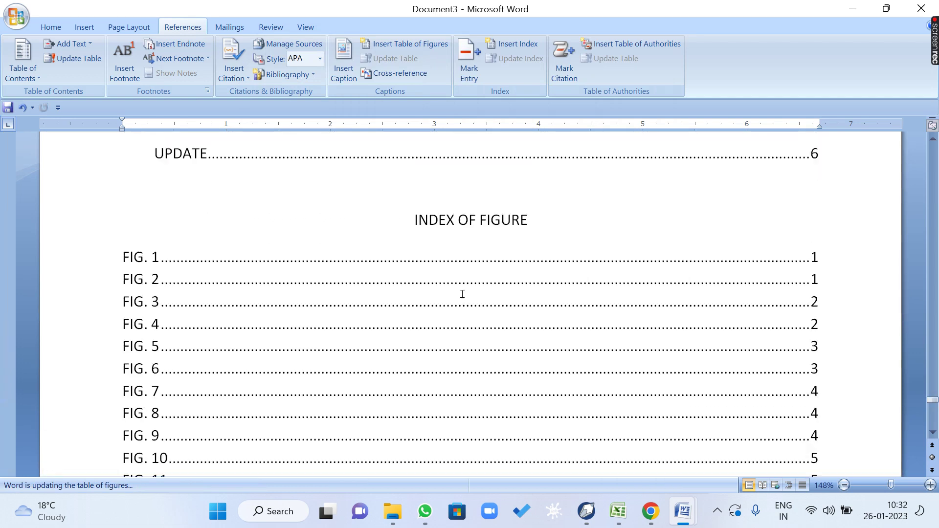
scroll(462, 293, down, 2)
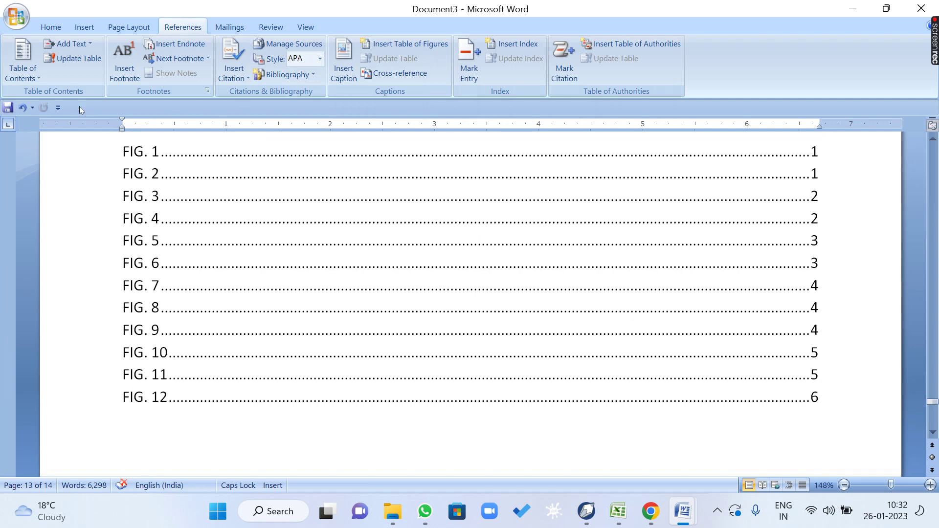
Review the Table of Contents settings used for heading indexes without inserting another table
click(33, 80)
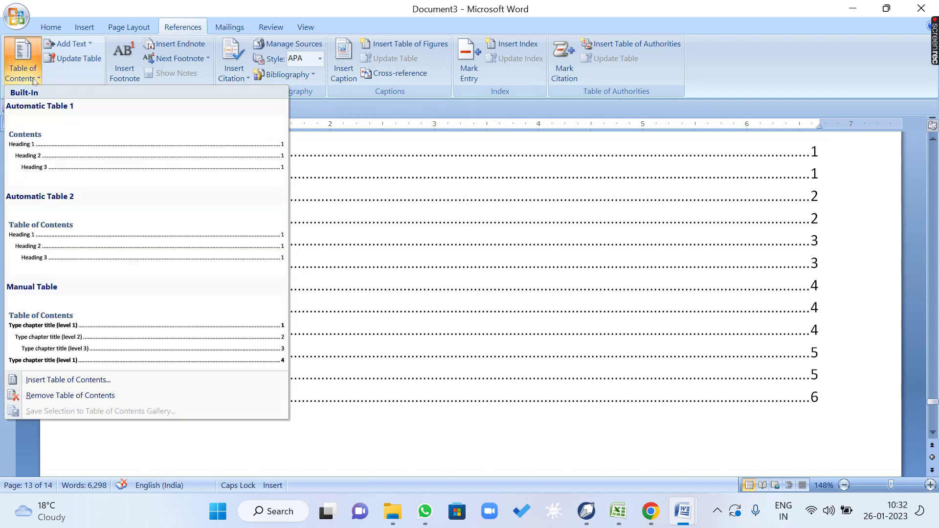
click(99, 381)
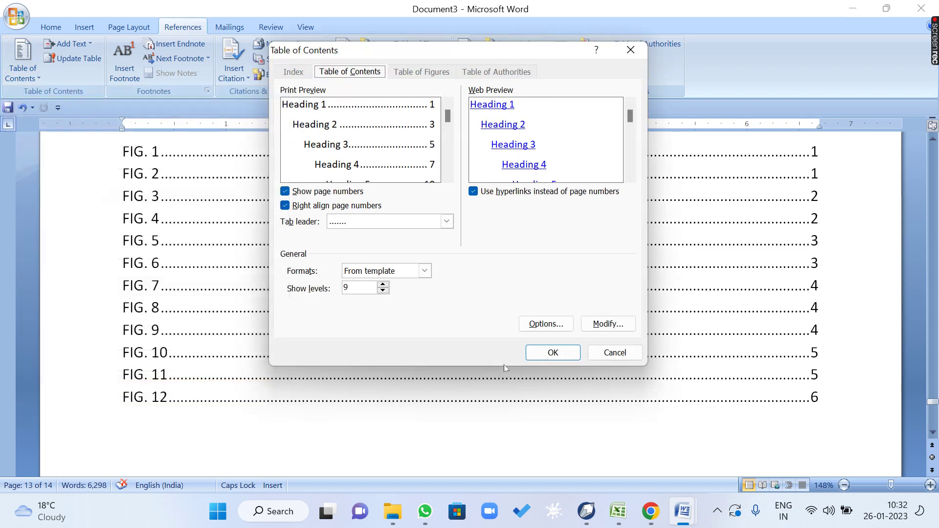
click(613, 353)
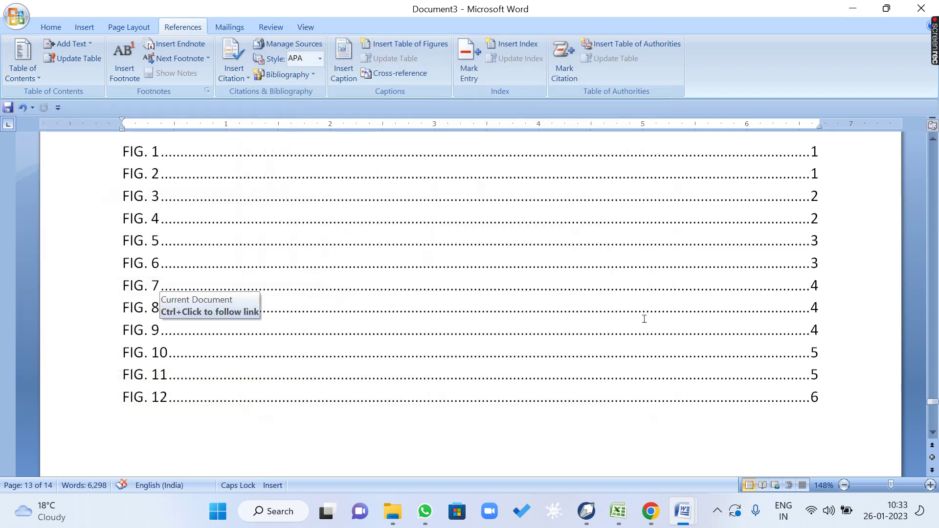
Examine the HOME heading and the FIG. 1 square on the first page as sources for the two indexes
drag(932, 399, 932, 147)
scroll(167, 299, down, 1)
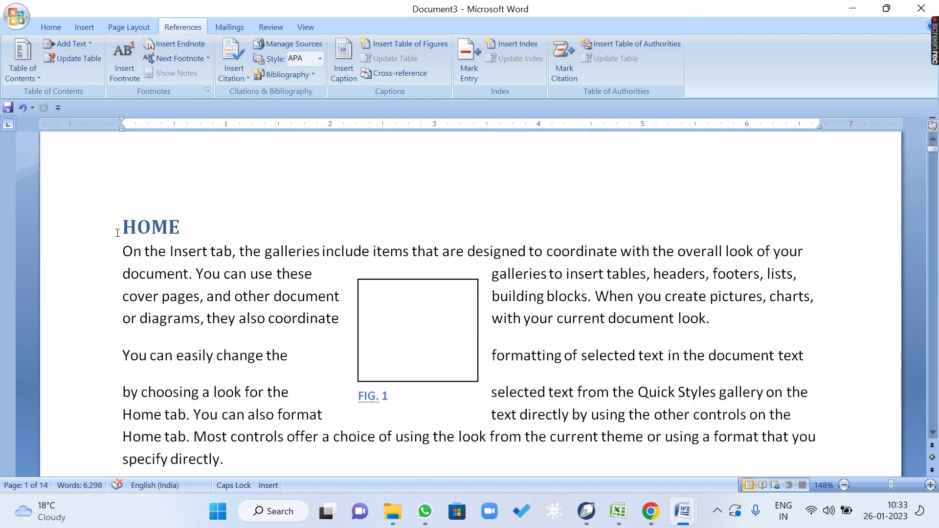
drag(120, 228, 186, 237)
click(381, 318)
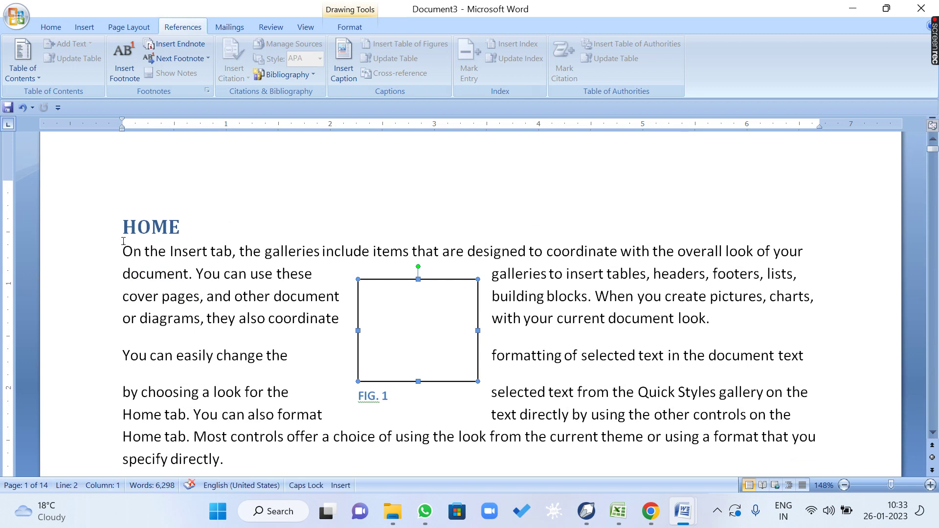
drag(122, 225, 192, 230)
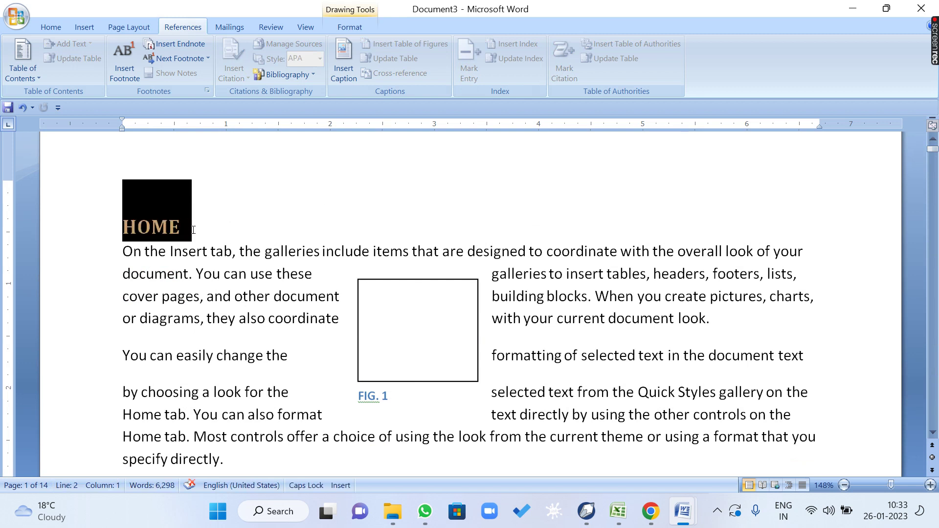
click(383, 336)
click(219, 251)
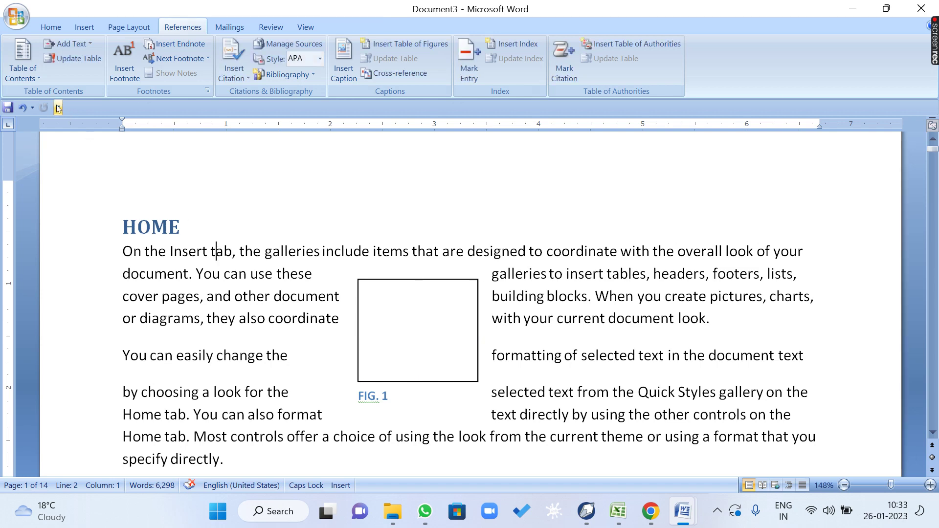
Review the built-in table of contents layouts and the Table of Figures settings without inserting anything
click(19, 66)
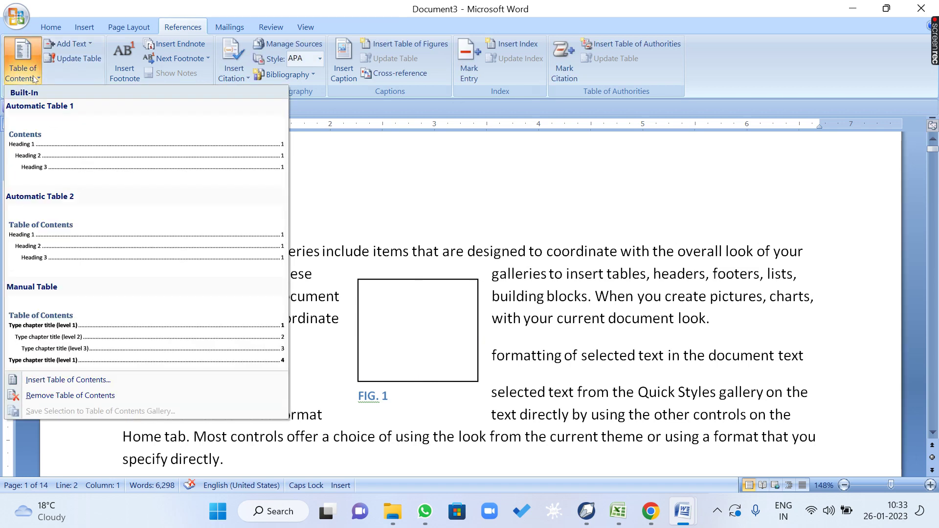
click(417, 47)
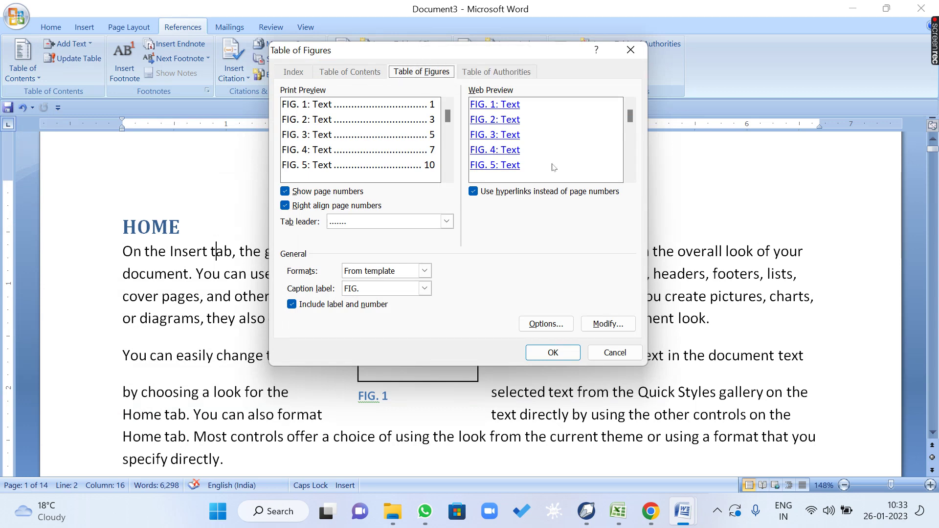
click(614, 353)
click(410, 44)
key(Escape)
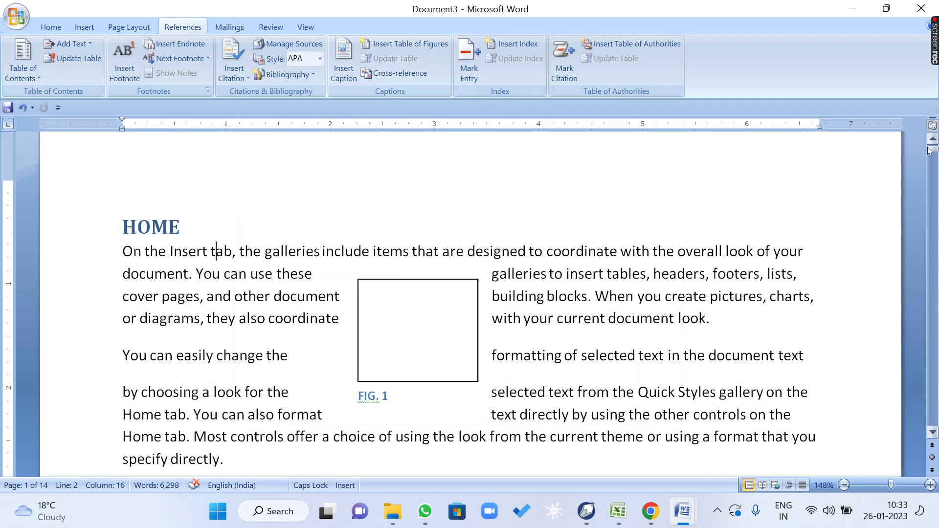
Follow the hyperlinks of the PARAGRAPH entry in the heading index and the FIG. 4 entry in the figure index
drag(929, 150, 913, 393)
scroll(698, 382, down, 4)
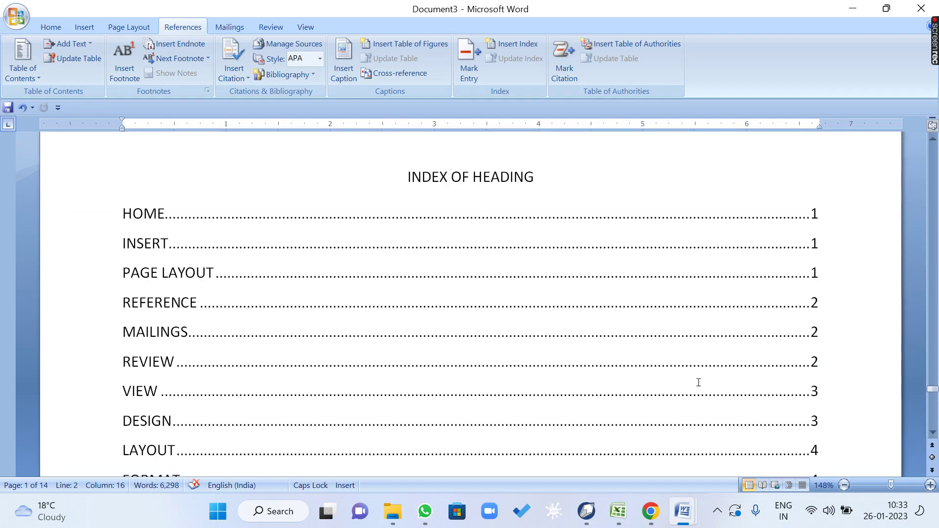
scroll(699, 383, down, 3)
scroll(308, 413, down, 3)
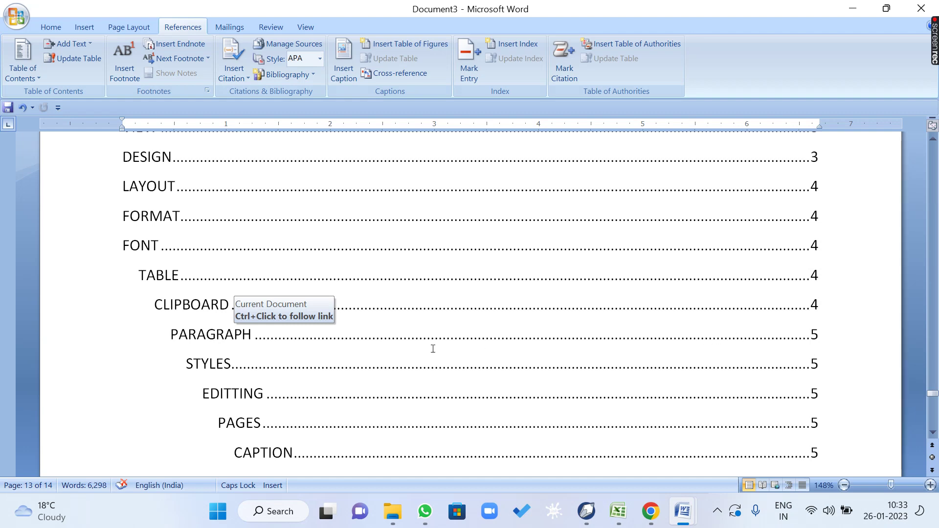
click(160, 388)
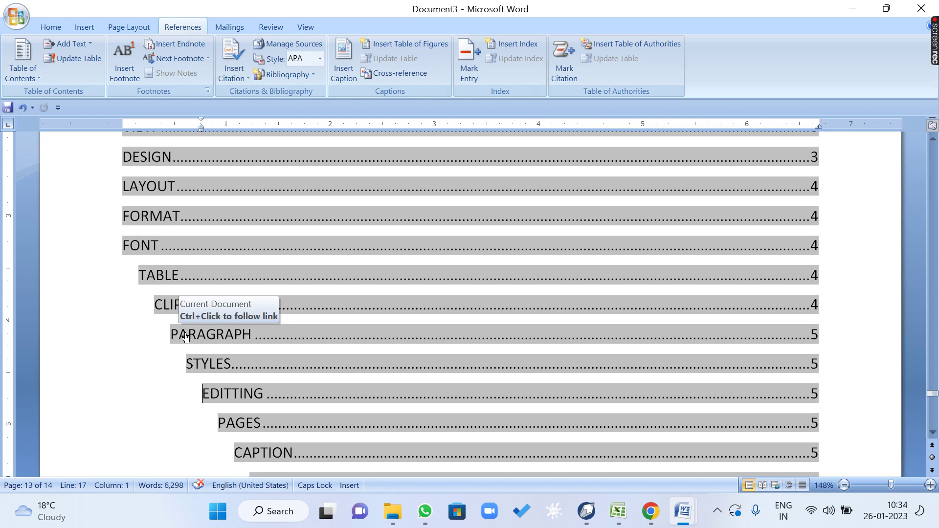
ctrl+click(184, 336)
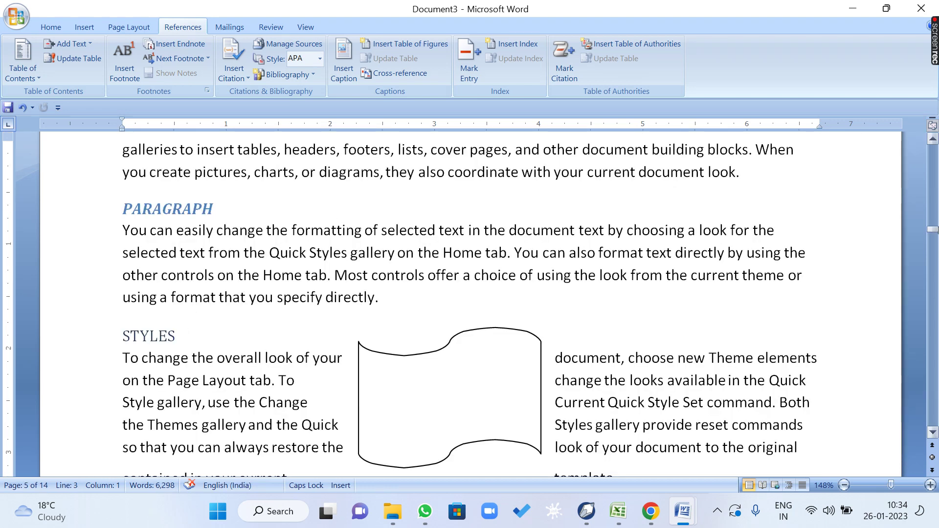
drag(933, 230, 937, 402)
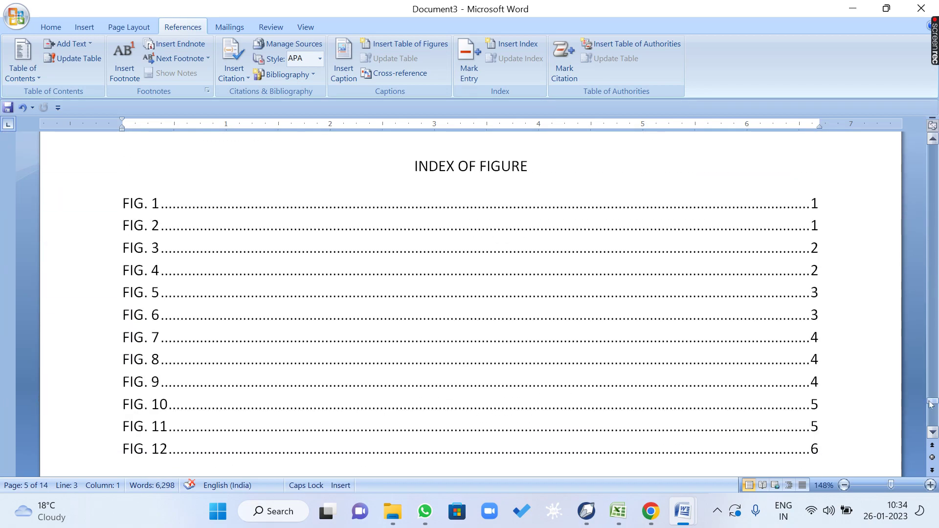
ctrl+click(136, 272)
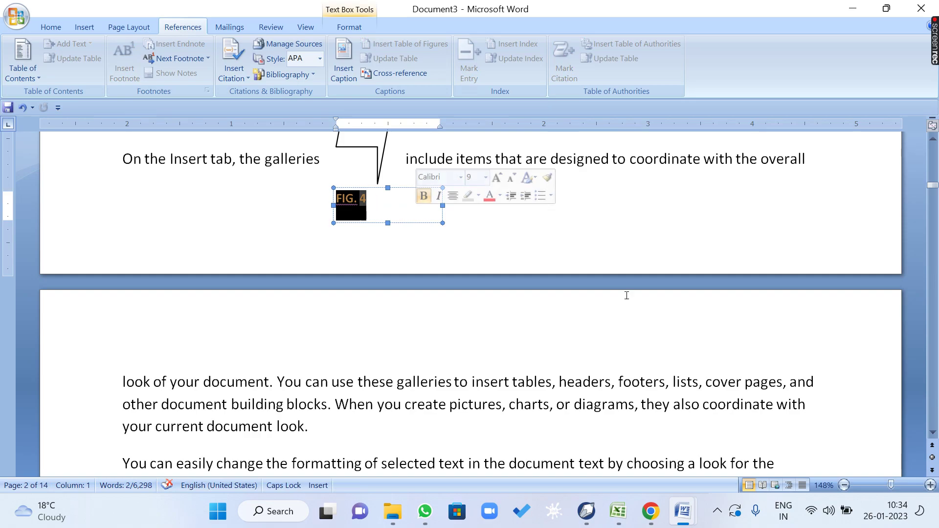
Replace the heading index with a 9-level table of contents that has a dotted tab leader and no hyperlinks
drag(932, 188, 933, 401)
scroll(592, 239, up, 1)
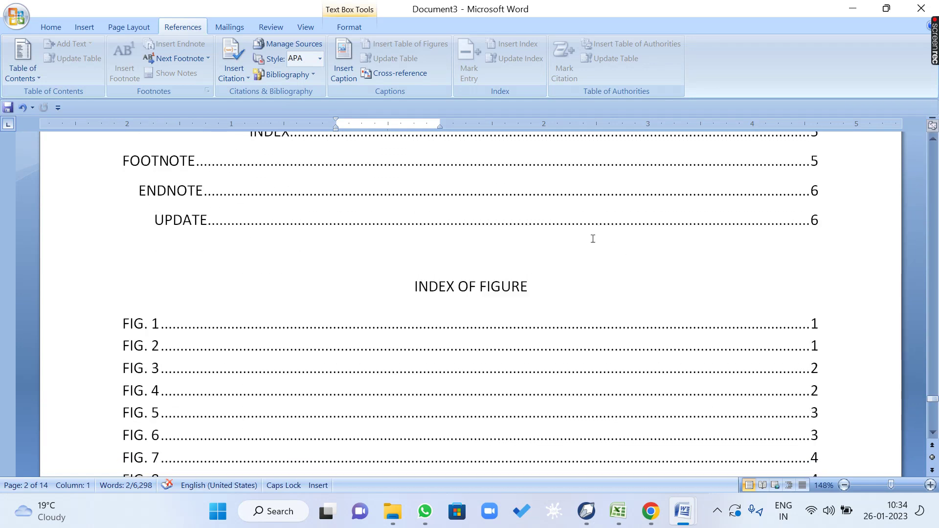
drag(419, 247, 132, 235)
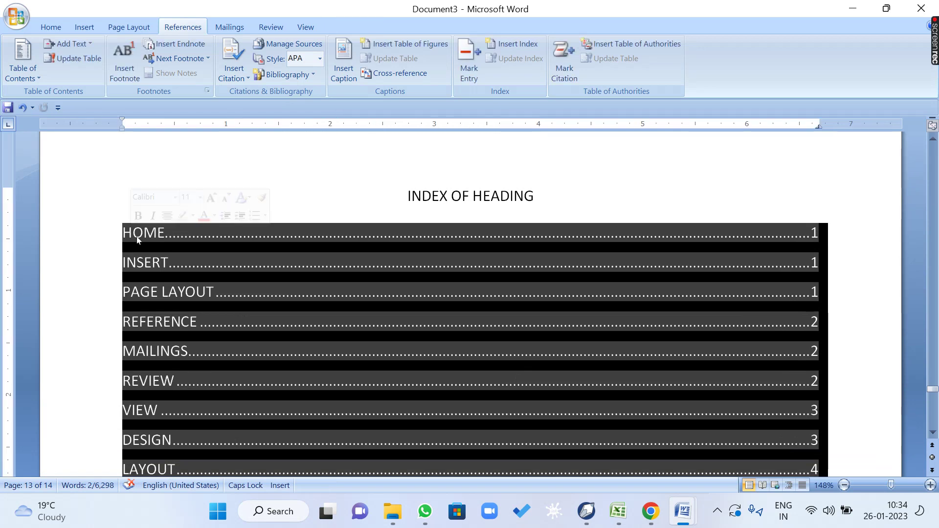
key(Delete)
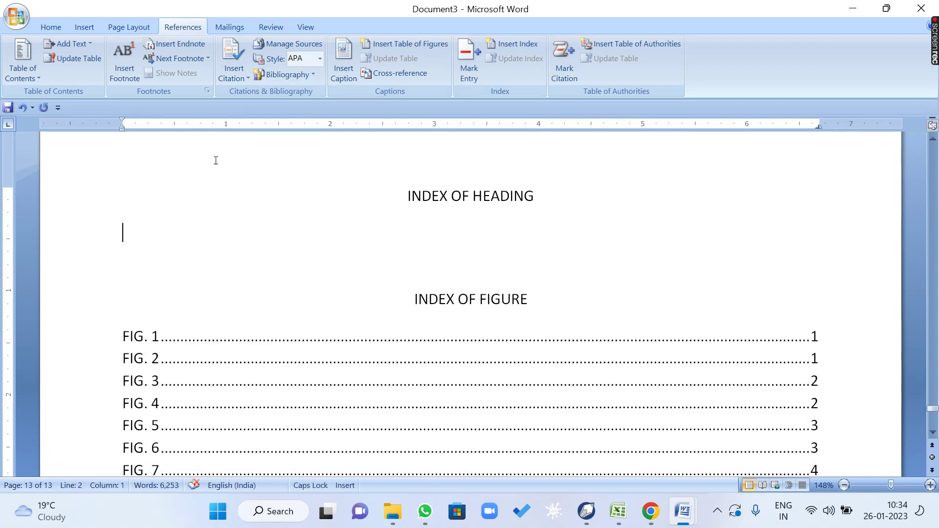
click(22, 63)
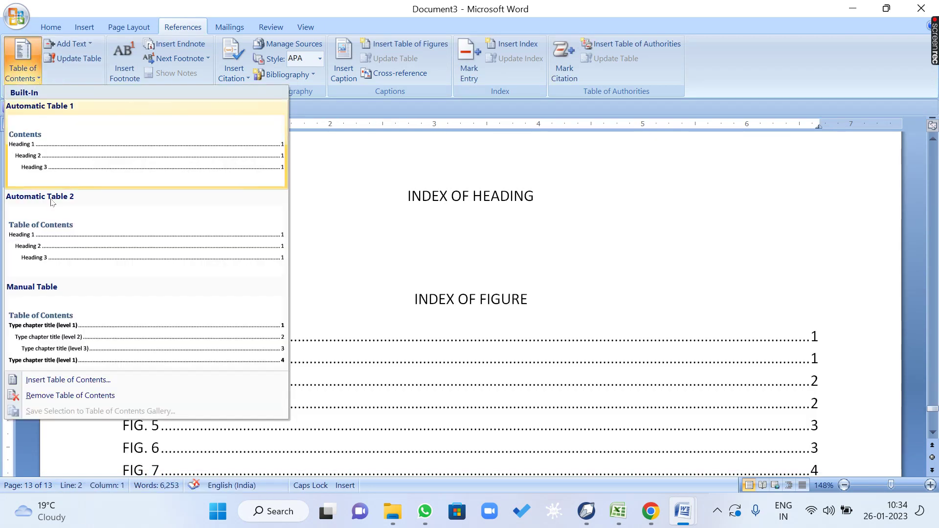
click(68, 379)
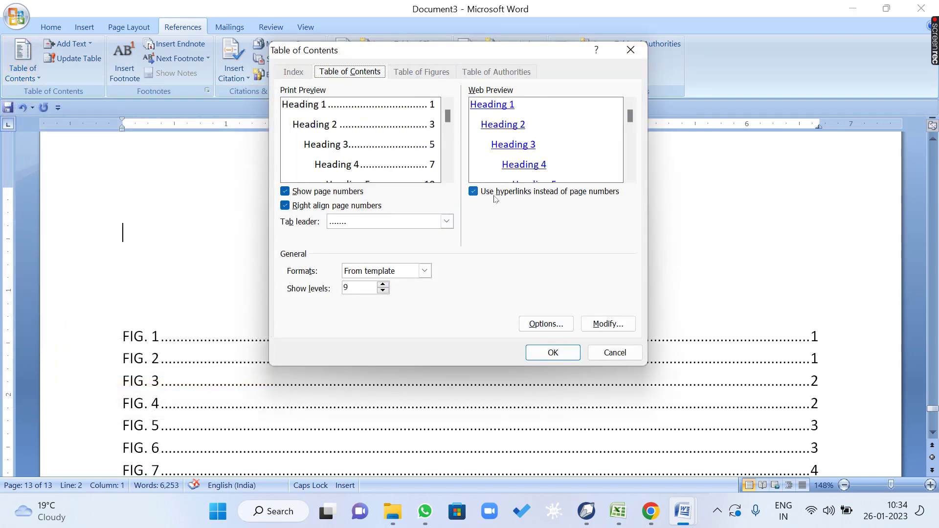
click(473, 191)
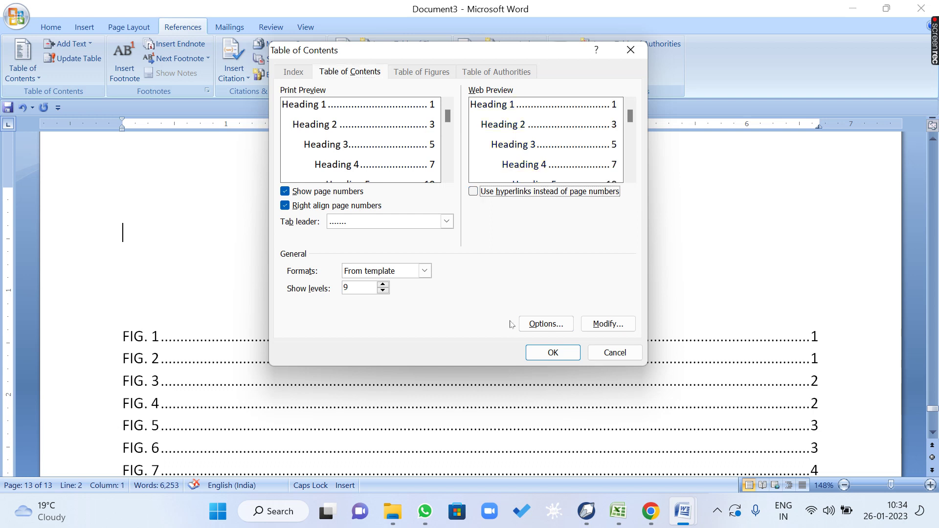
click(553, 353)
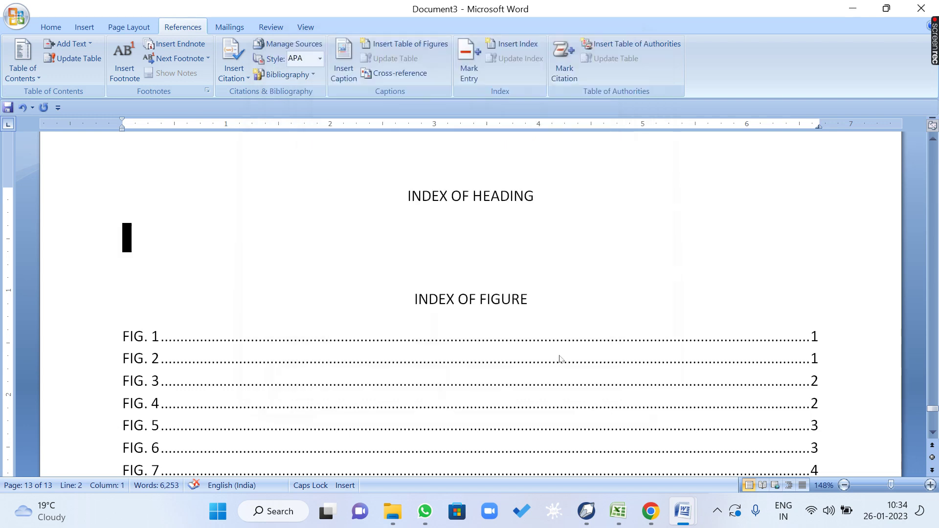
click(445, 290)
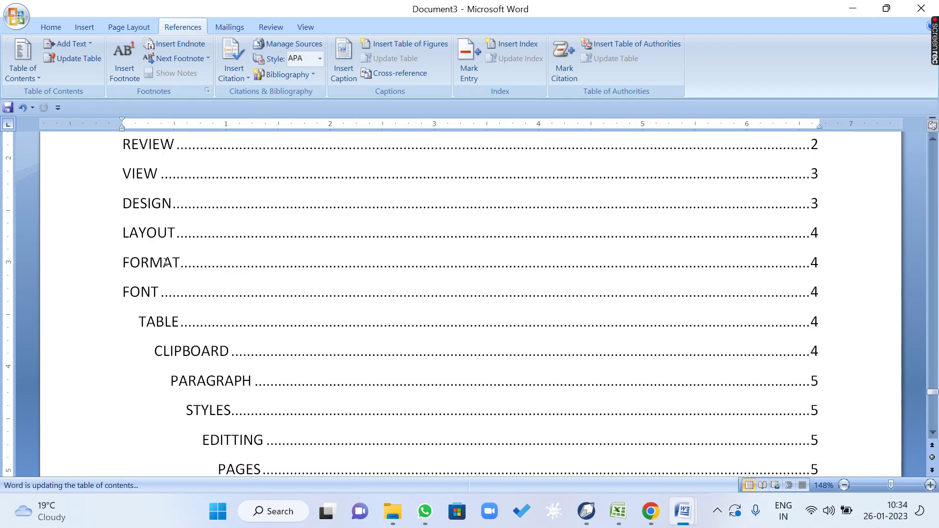
Test whether the LAYOUT entry in the replaced heading index works as a link, and return to the document's first page
click(147, 230)
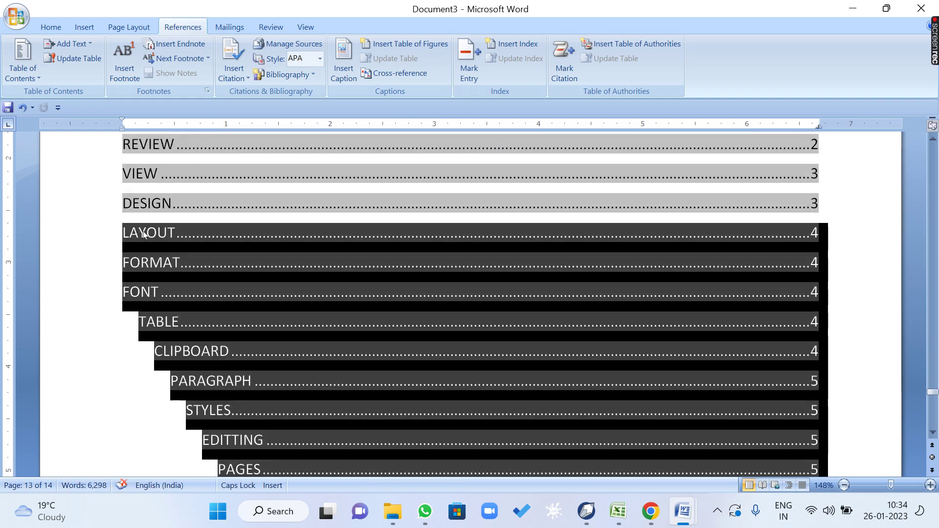
double_click(146, 233)
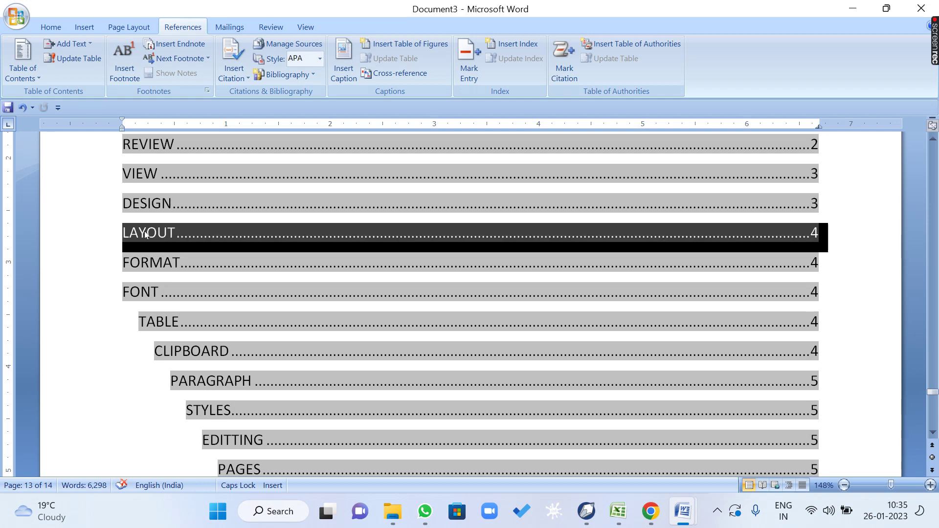
click(145, 232)
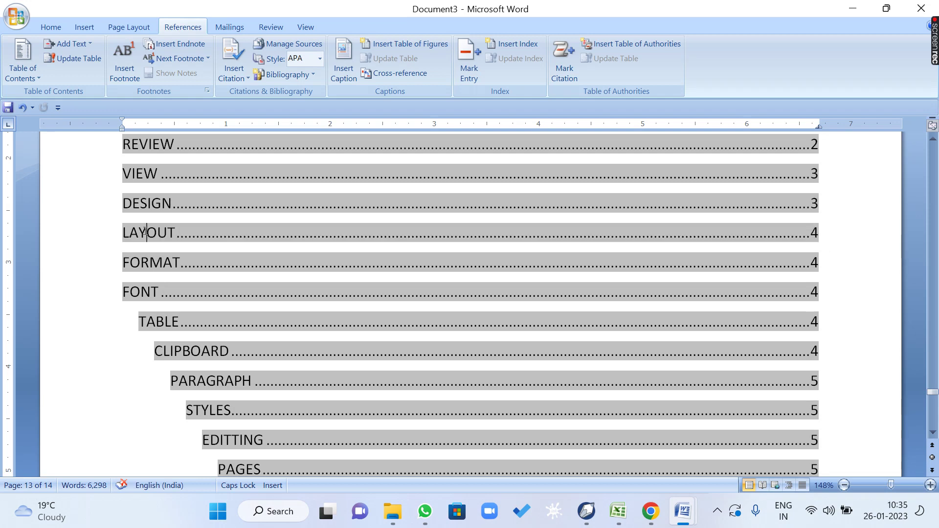
click(310, 203)
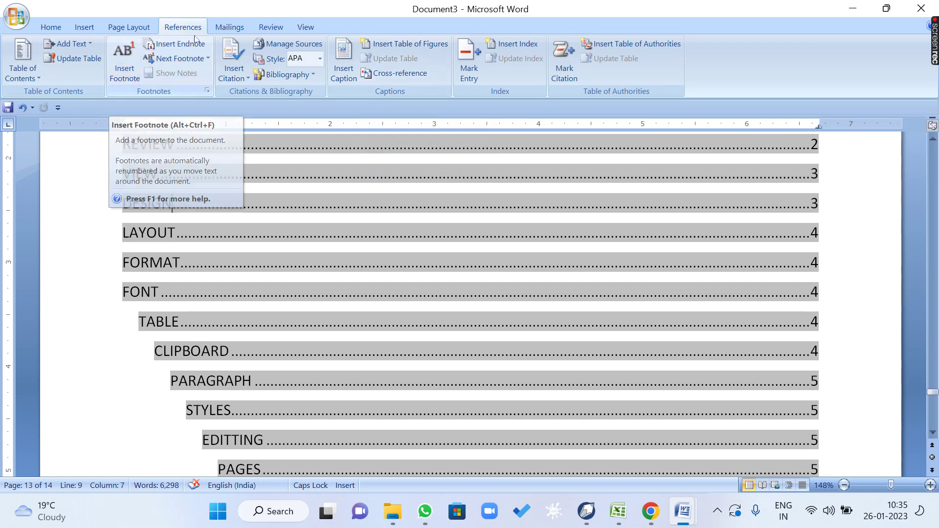
drag(931, 394, 932, 146)
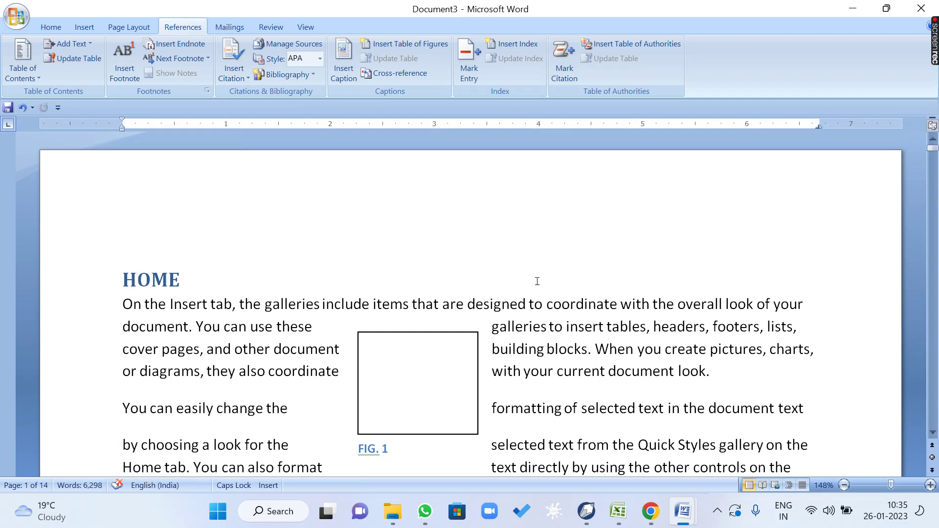
scroll(537, 282, down, 1)
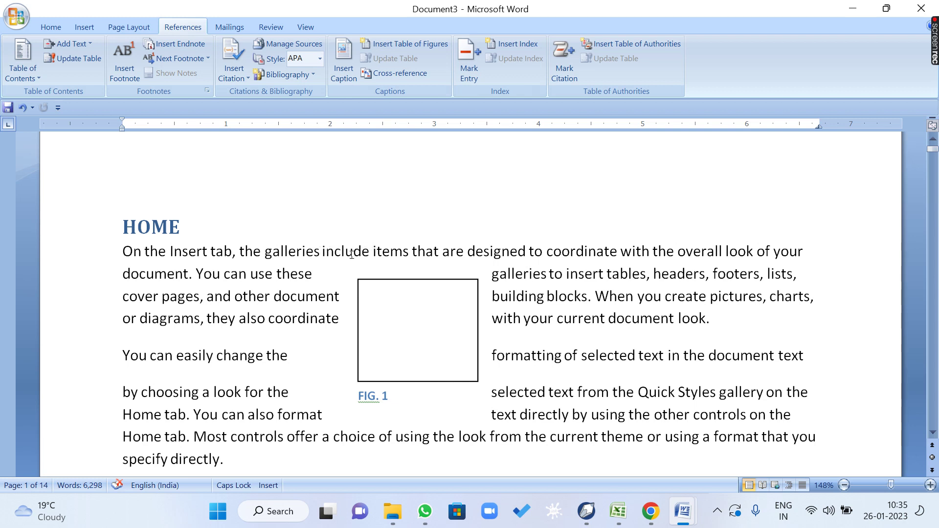
drag(321, 250, 334, 251)
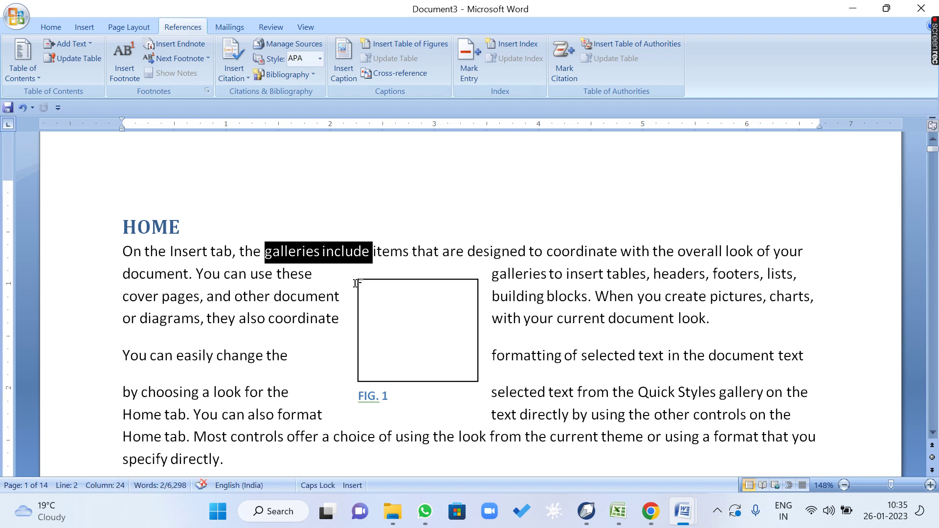
click(354, 251)
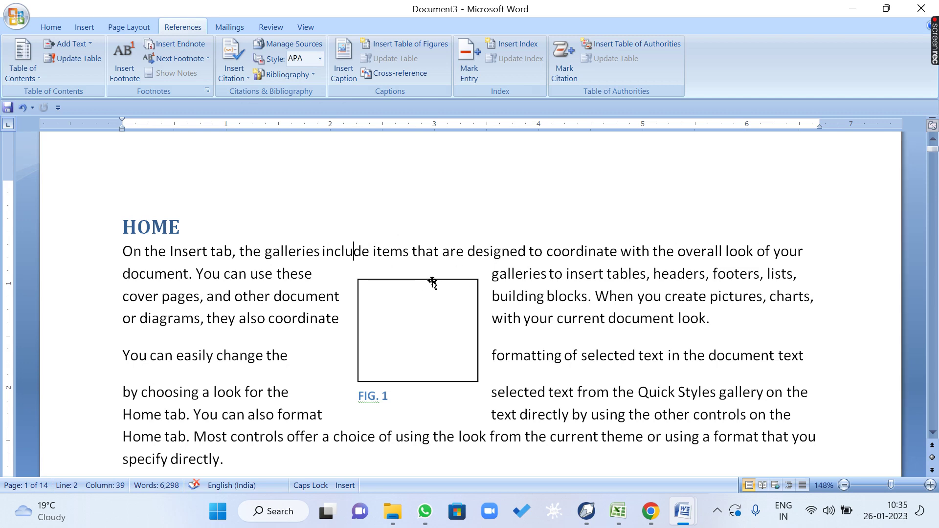
scroll(431, 279, down, 3)
scroll(432, 279, up, 3)
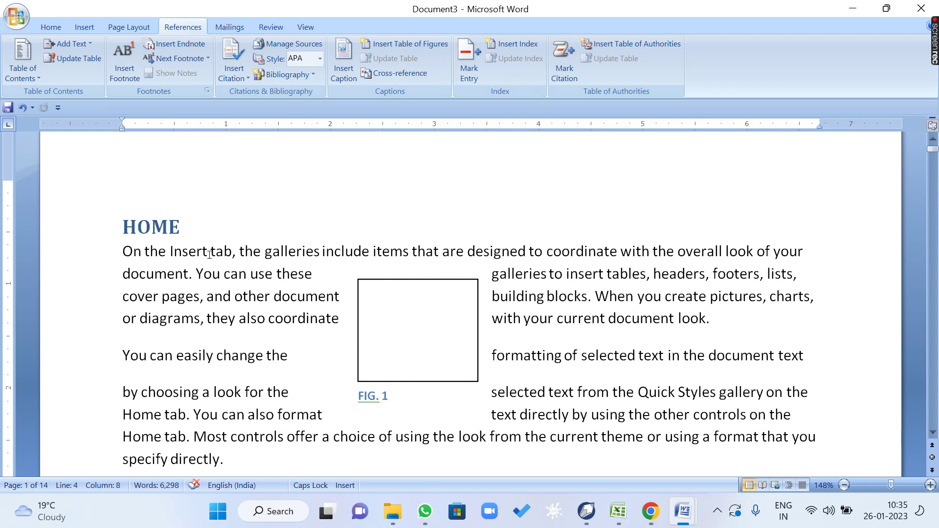
Insert a footnote on the word "Insert" in the HOME section's first line, reading "PUT IN (KAHIN PAR KOI CHEEZ DALNA)"
drag(207, 252, 169, 250)
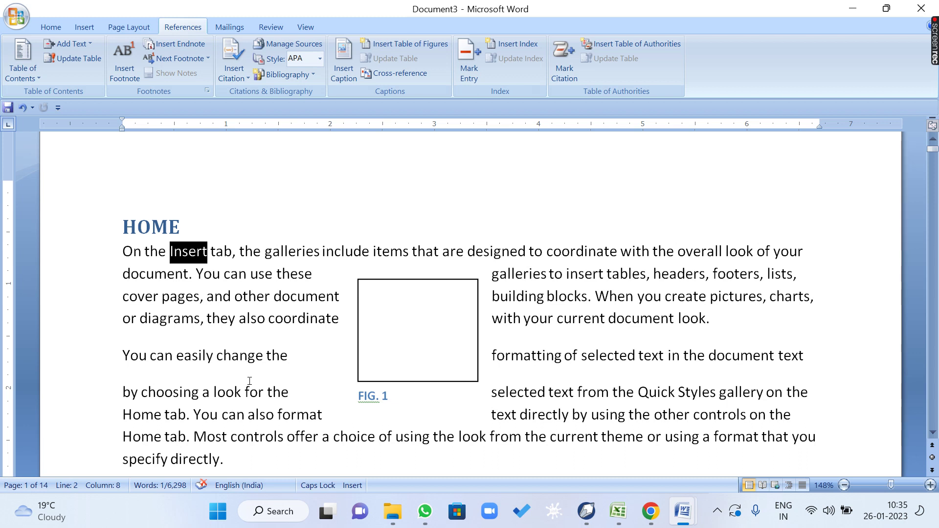
click(125, 76)
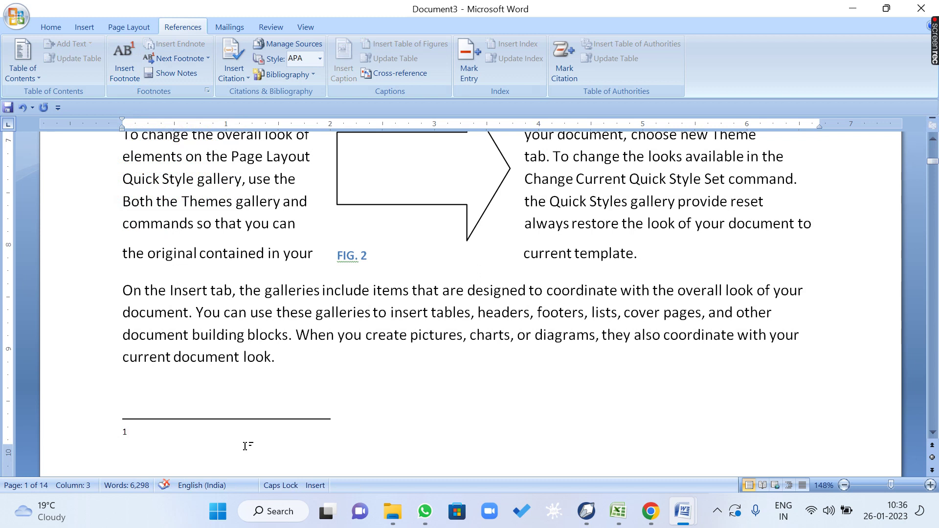
text(KO)
key(BackSpace)
key(BackSpace)
text(PUT IN)
text((KAHIN PAR )
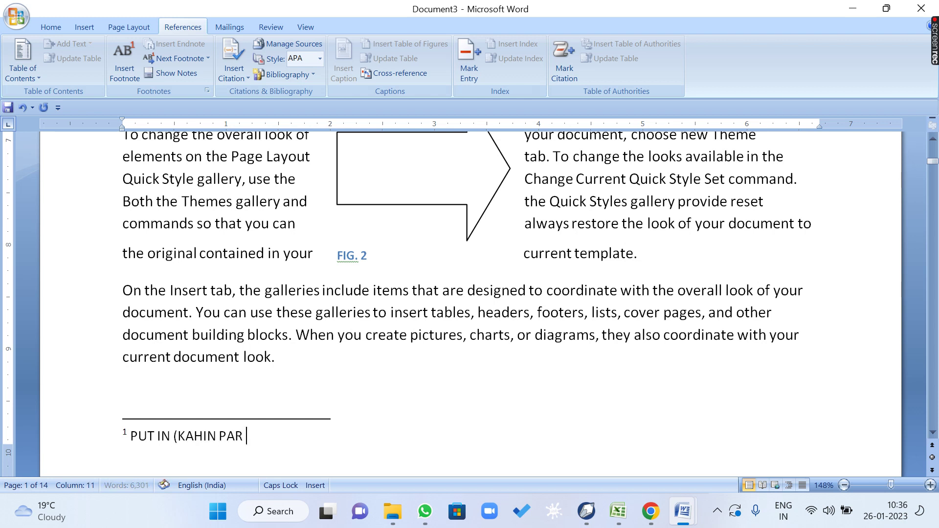
text(KOI CHEEZ DAL)
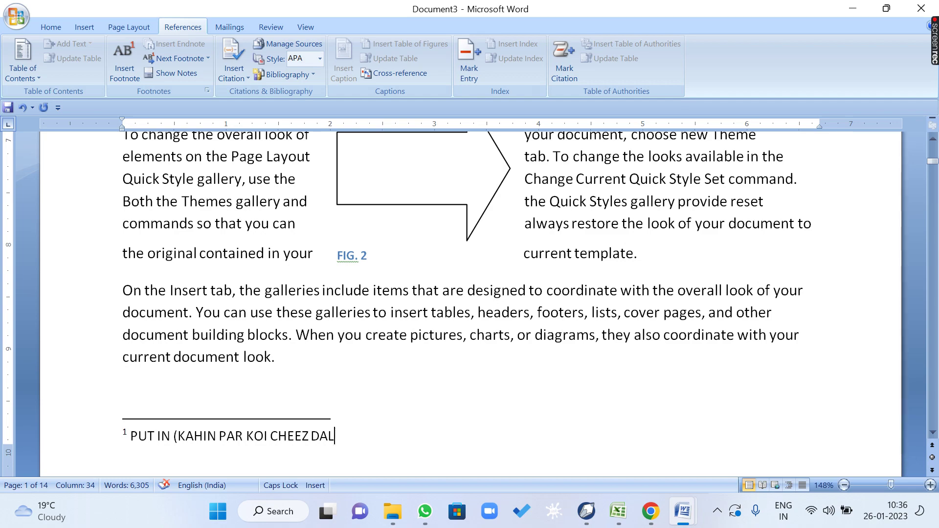
text(NA))
Insert a footnote on the word "coordinate" in the HOME section's first line, reading "MANAGE (PRABANDH KARNA)"
scroll(321, 373, up, 10)
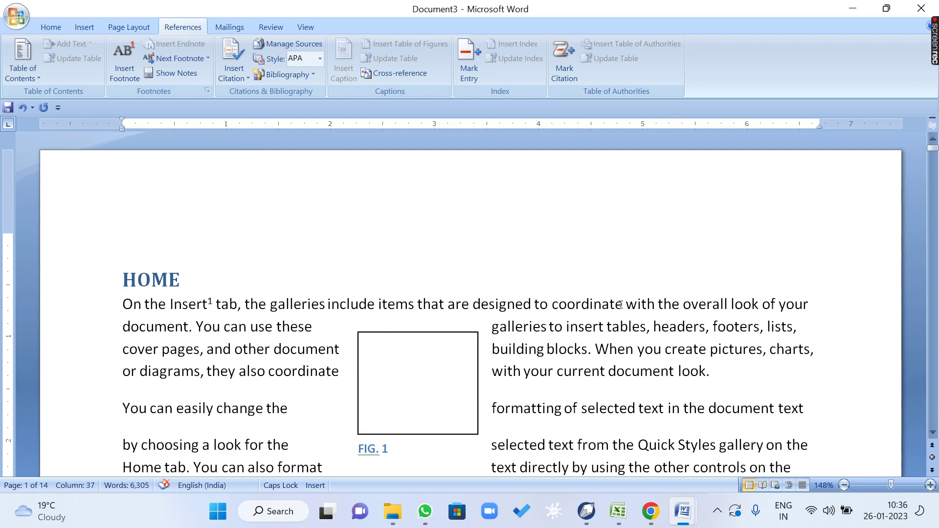
drag(620, 306, 552, 305)
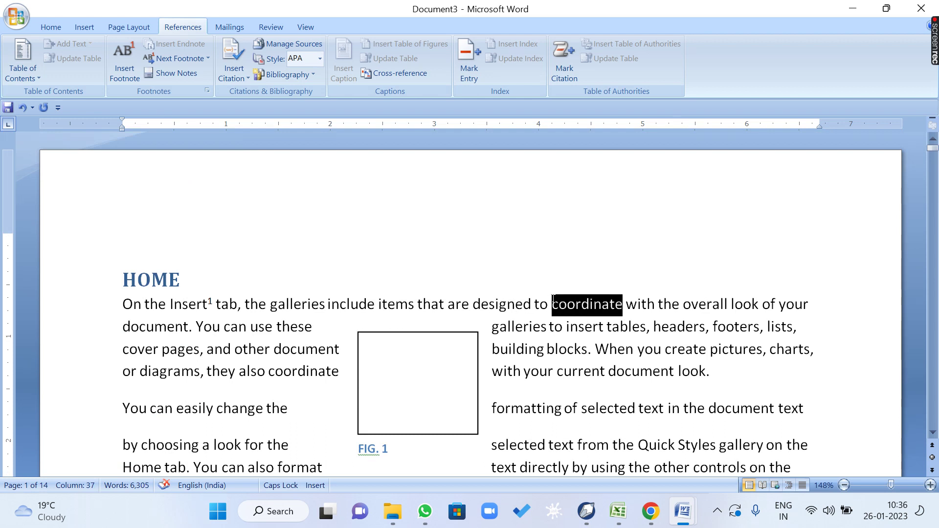
click(592, 359)
drag(619, 305, 551, 304)
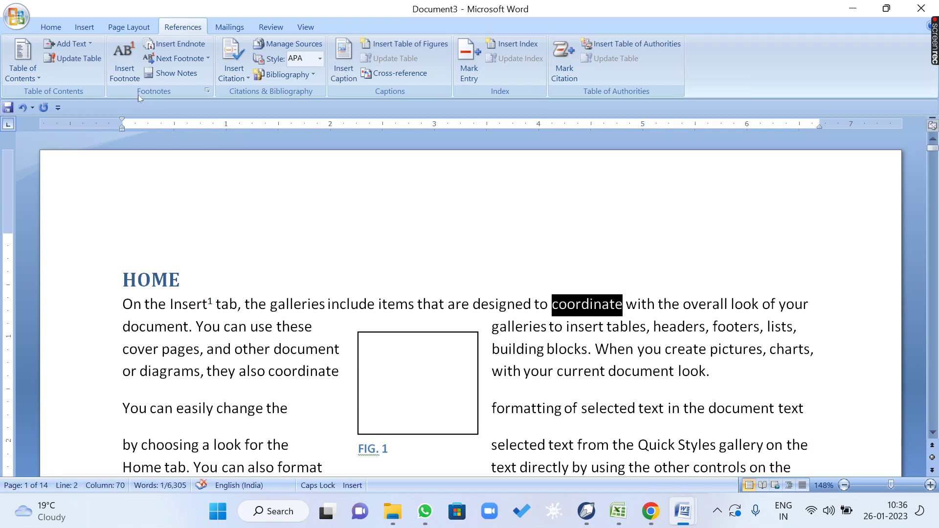
click(125, 68)
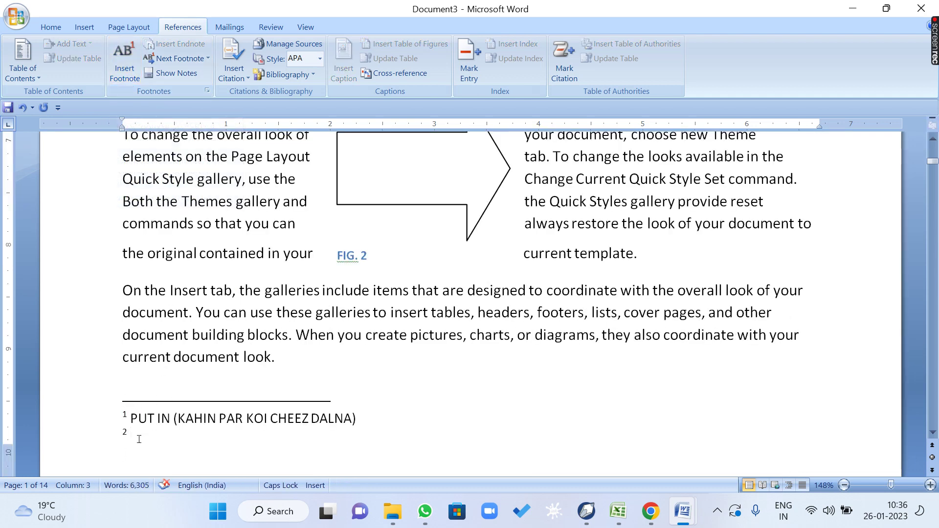
text(M)
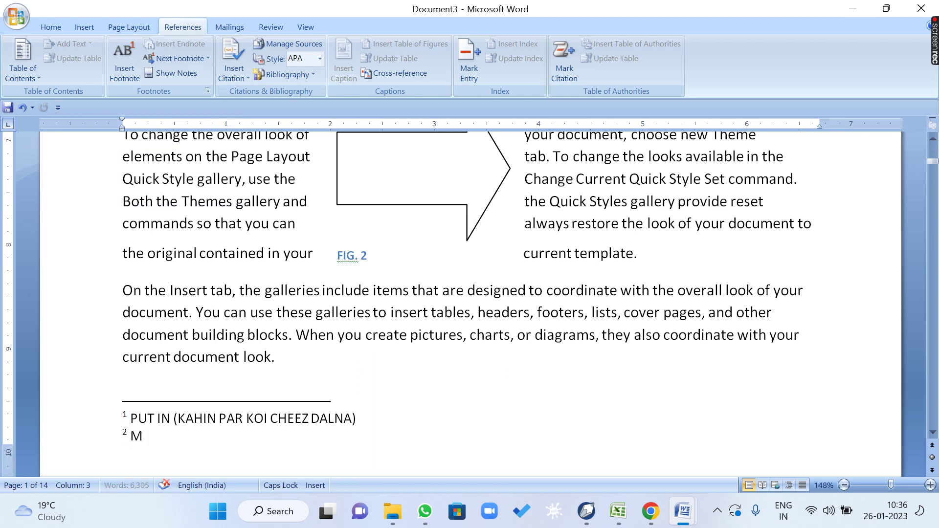
text(ANAGE)
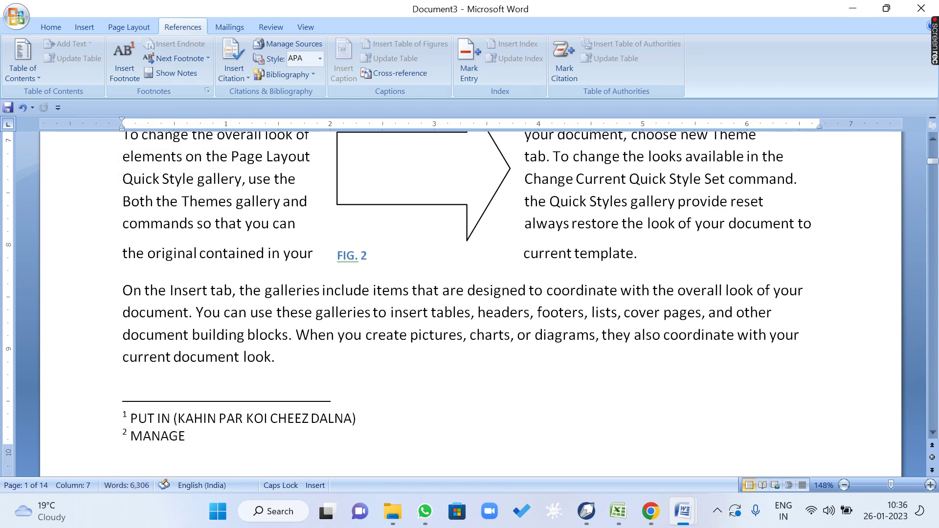
text( (PRABANDH KA)
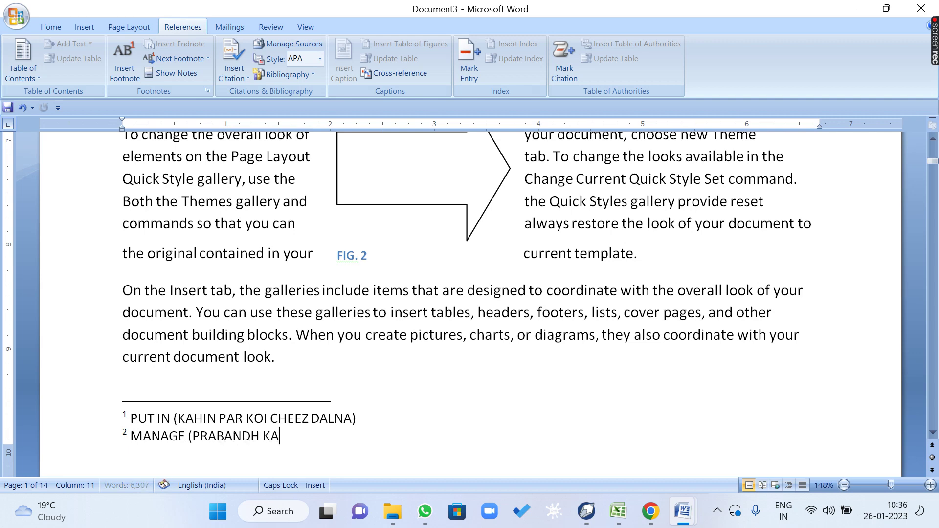
text(RNA))
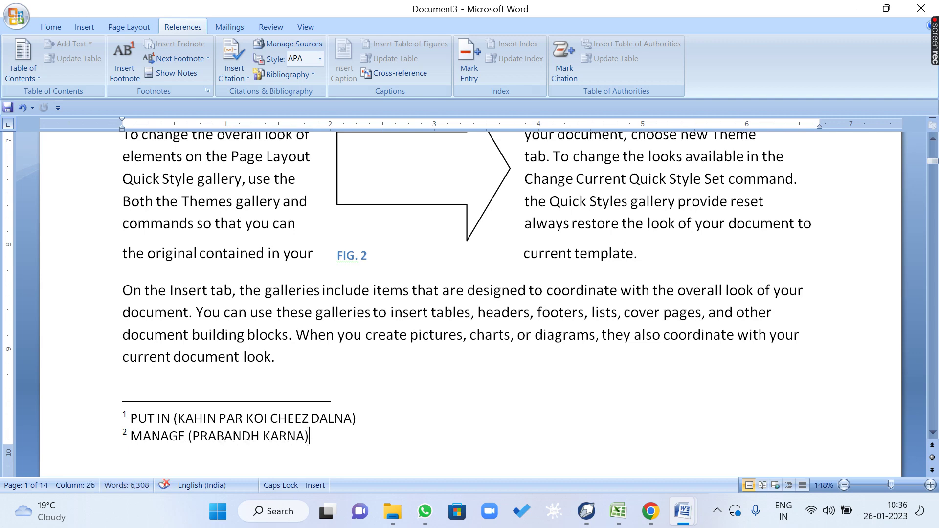
Insert a footnote on the word "create" in the HOME section's first paragraph, reading "MAKE (KUCH BANANA)"
scroll(413, 317, up, 10)
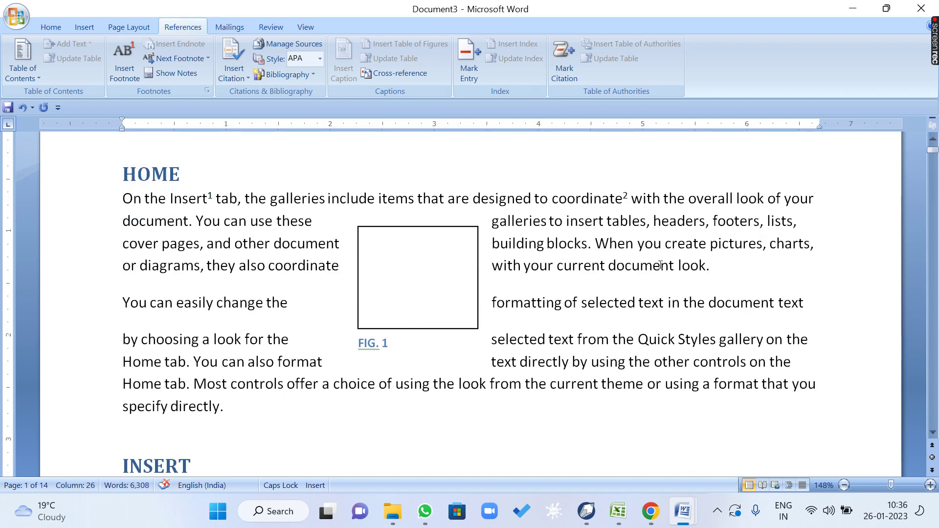
drag(706, 244, 666, 247)
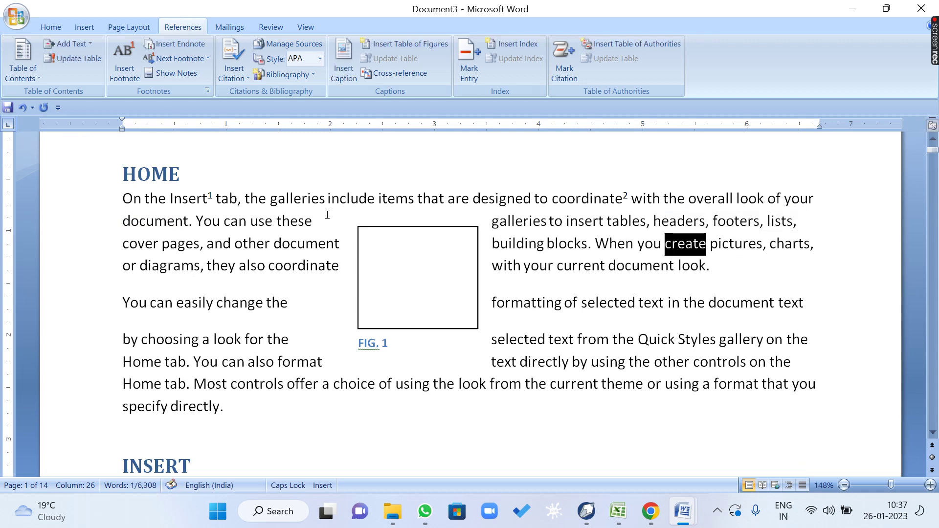
click(118, 77)
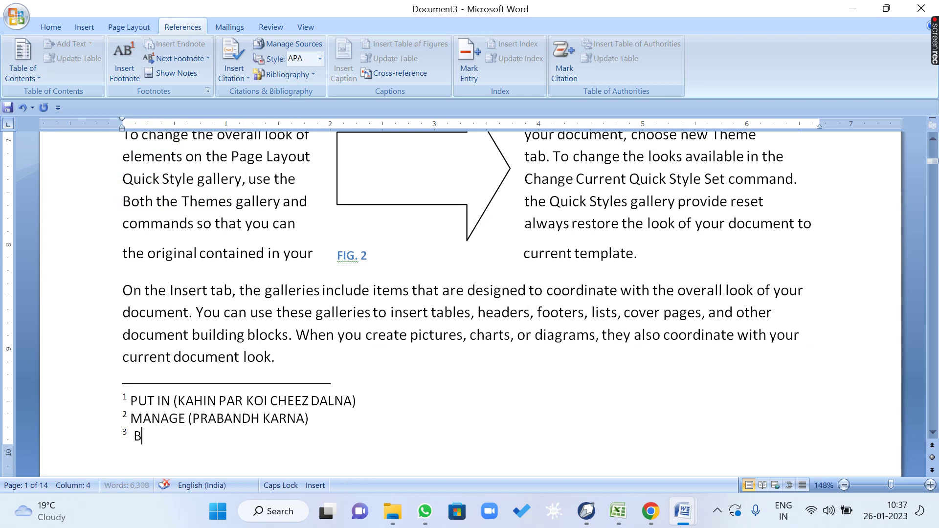
key(BackSpace)
text(MAKE )
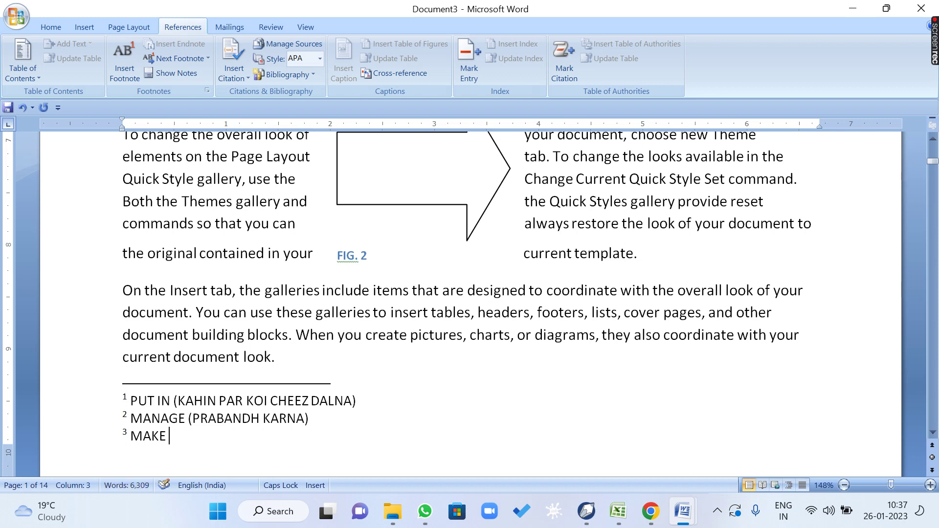
text((BANANA)
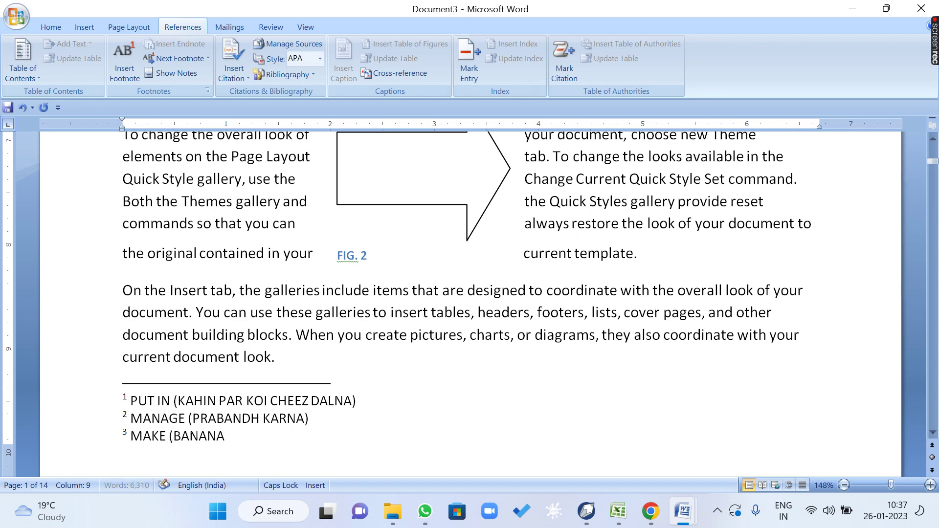
key(Left)
key(Left)
key(Left)
key(Left)
key(Left)
key(Left)
text(KUCH)
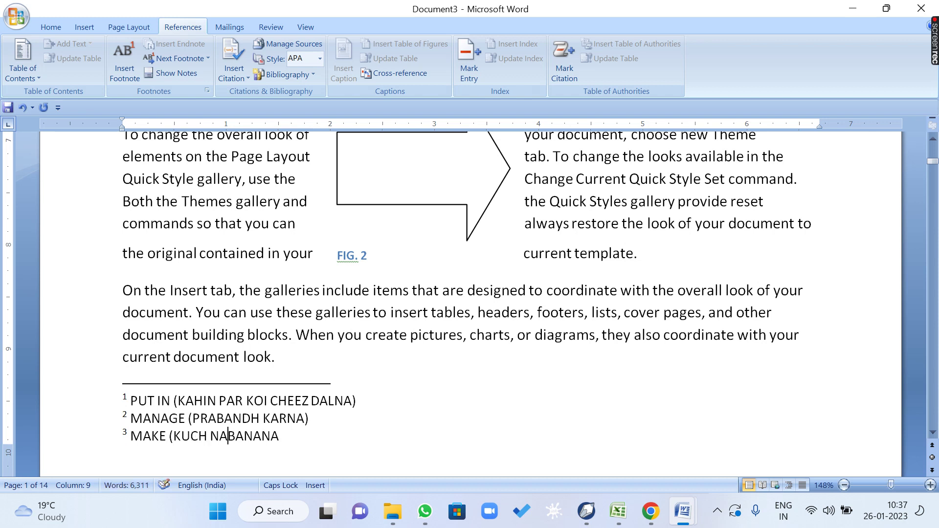
key(End)
text())
Compare the footnote references in the HOME paragraph with their notes at the foot of the first page
scroll(468, 312, up, 3)
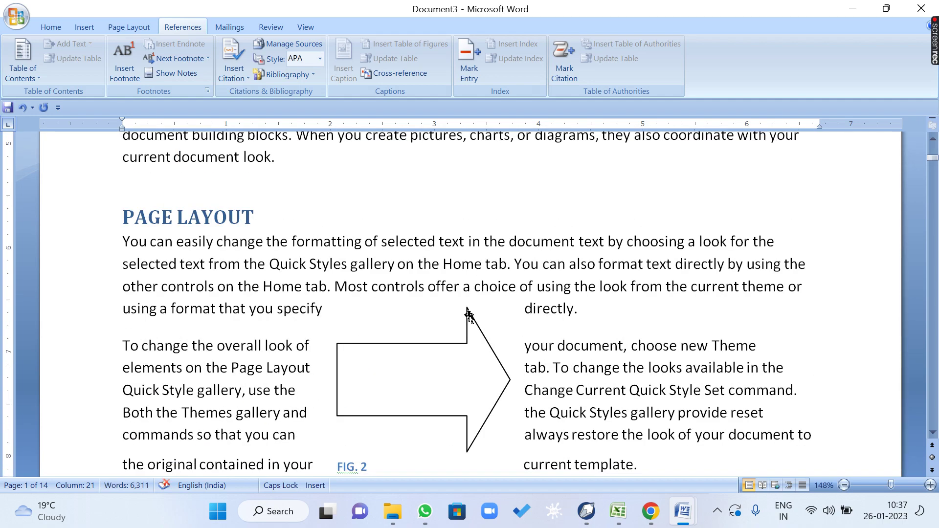
scroll(487, 294, down, 2)
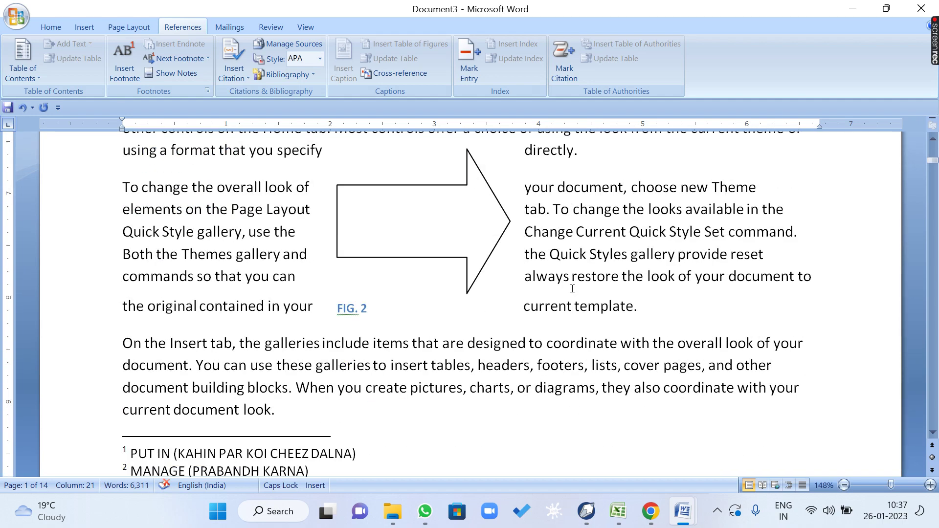
scroll(572, 283, up, 6)
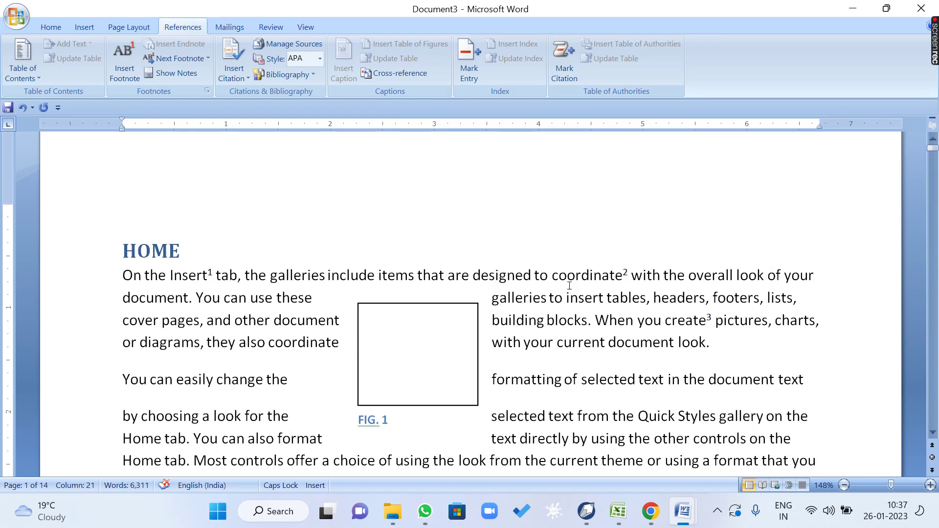
click(310, 342)
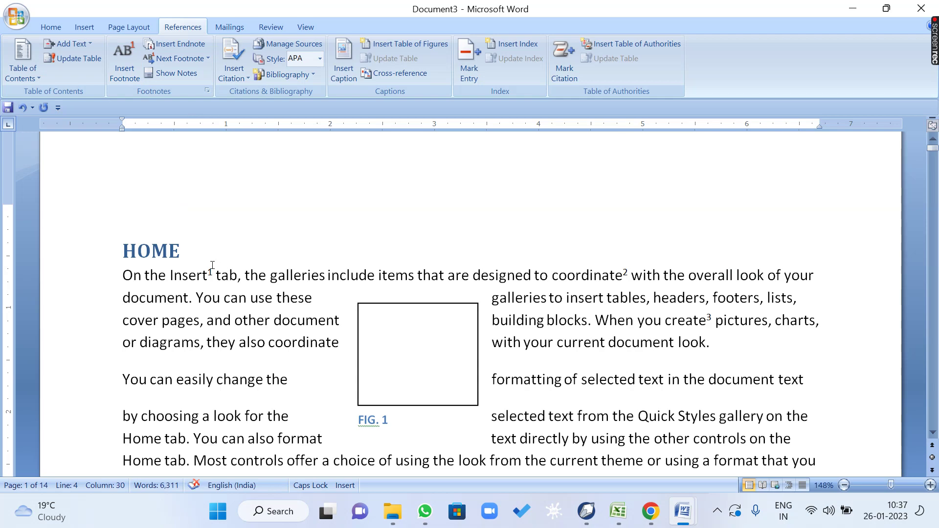
scroll(348, 326, down, 15)
scroll(260, 266, up, 2)
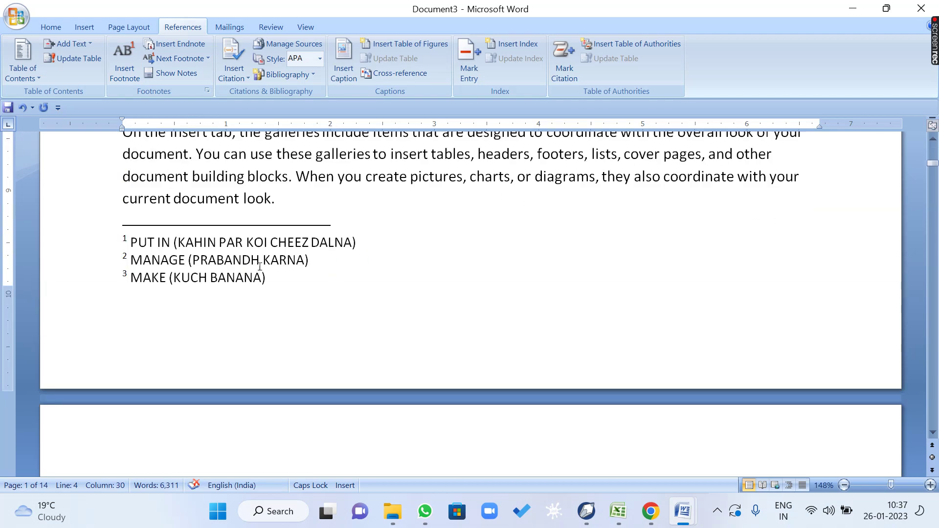
scroll(289, 242, up, 12)
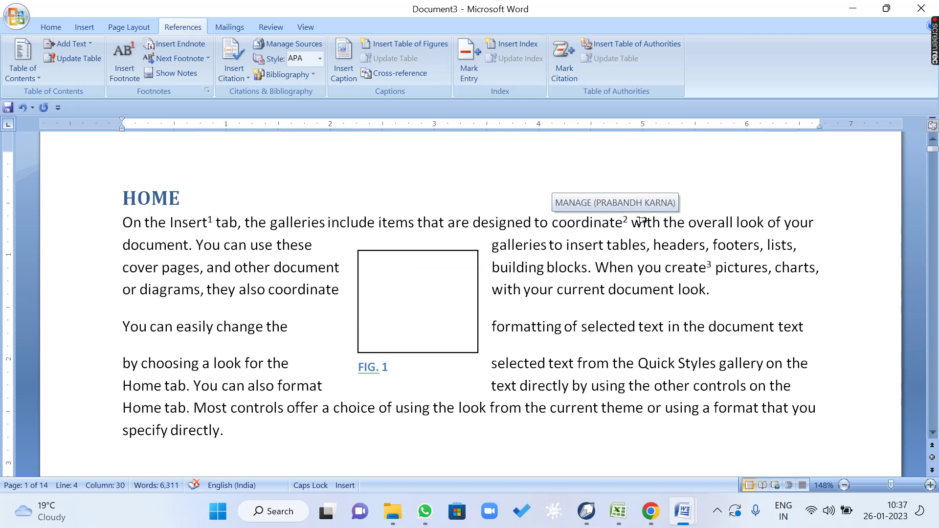
scroll(344, 285, down, 15)
scroll(344, 285, up, 1)
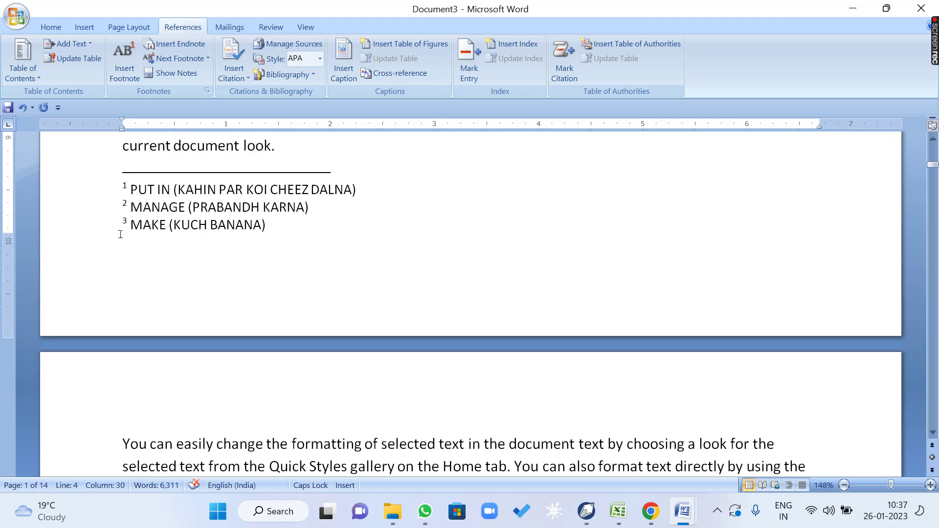
scroll(414, 265, up, 14)
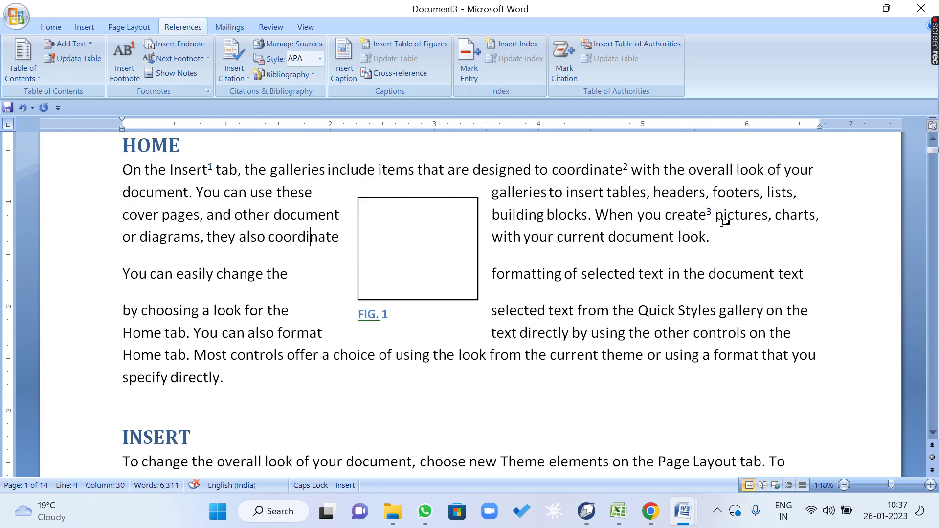
scroll(318, 278, down, 6)
scroll(318, 278, down, 4)
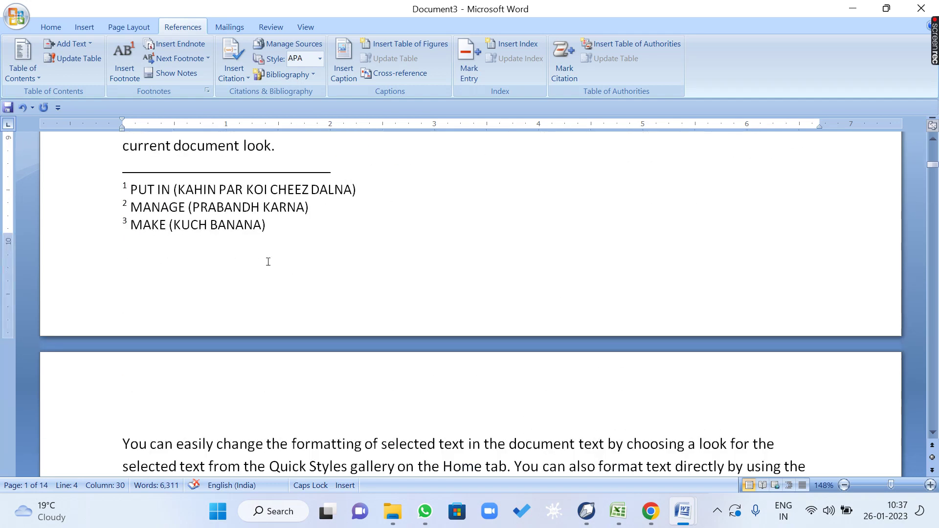
scroll(329, 273, up, 10)
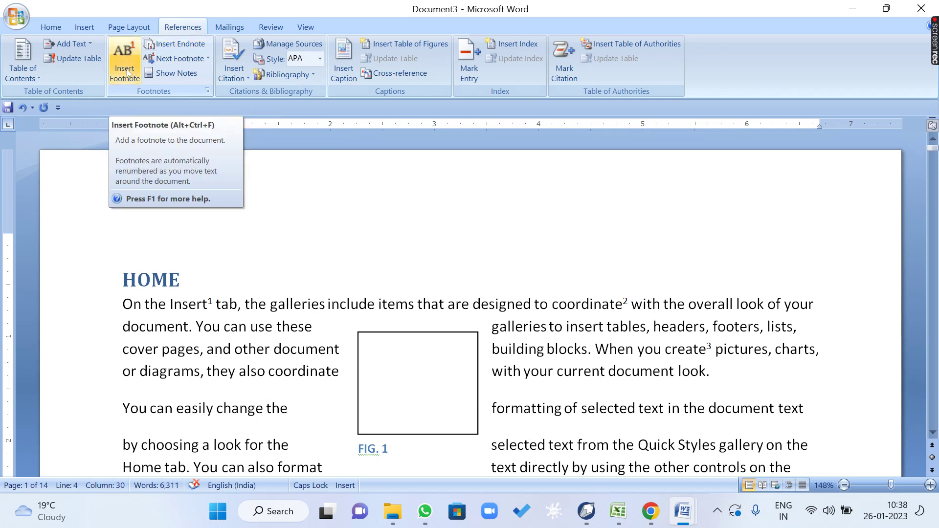
scroll(286, 339, down, 10)
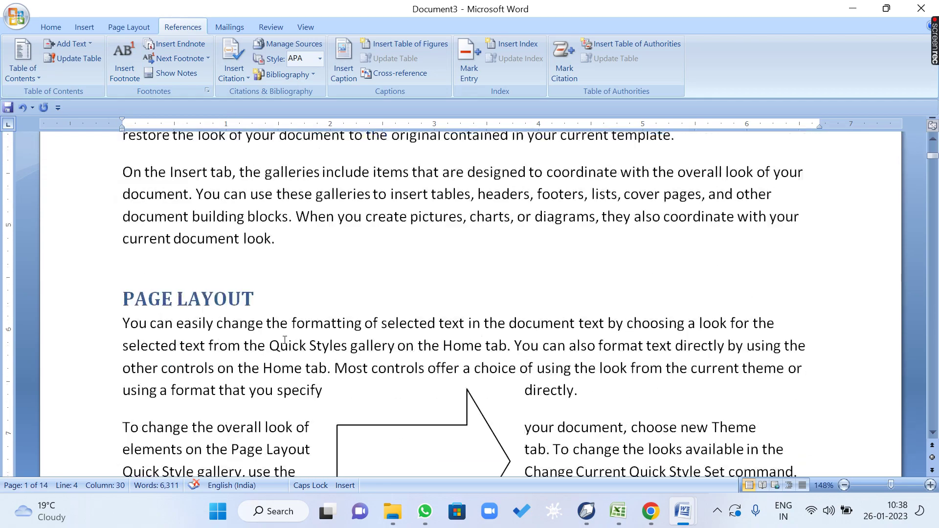
scroll(256, 197, up, 10)
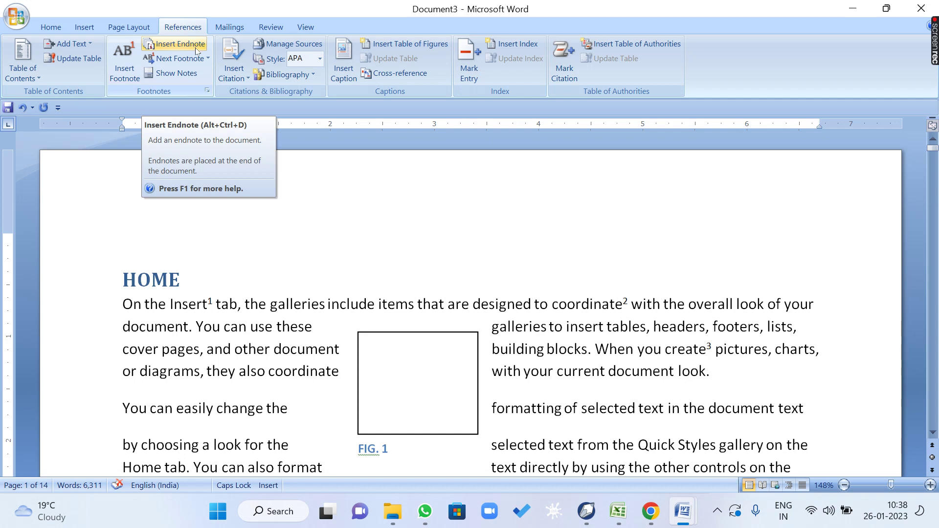
Move through the footnote references with Next Footnote and show the note belonging to the word "create"
click(208, 59)
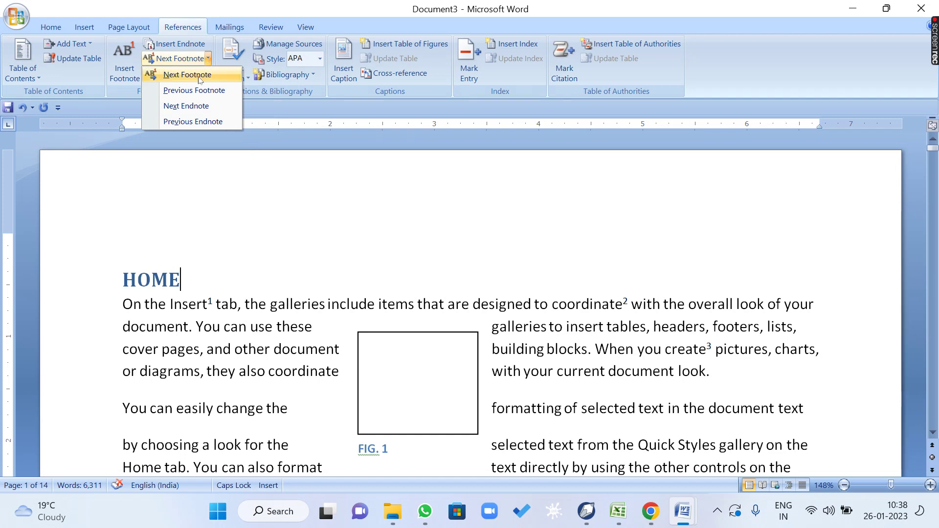
click(199, 76)
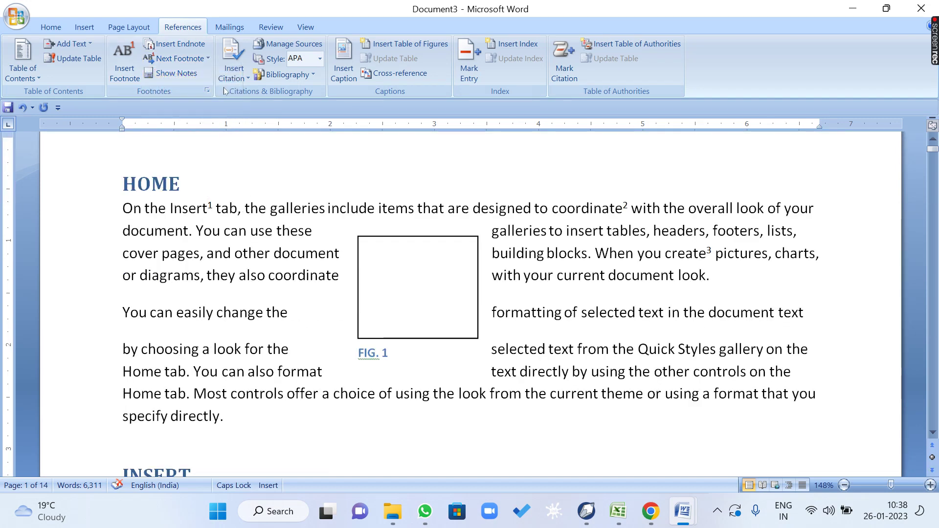
click(188, 59)
click(179, 58)
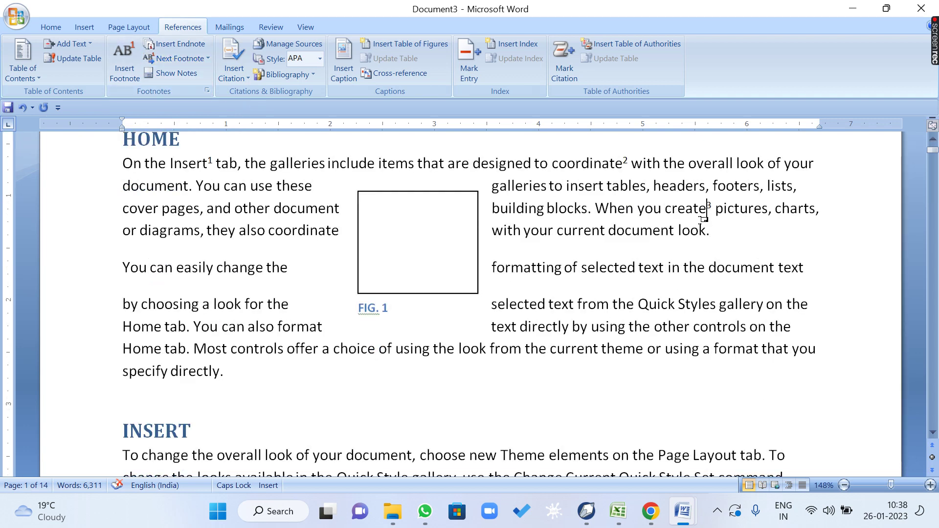
click(208, 58)
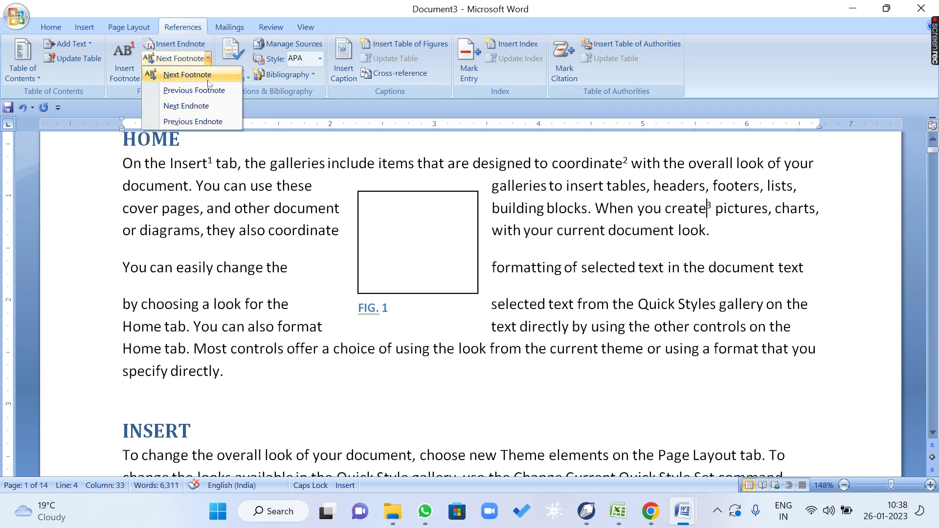
click(187, 74)
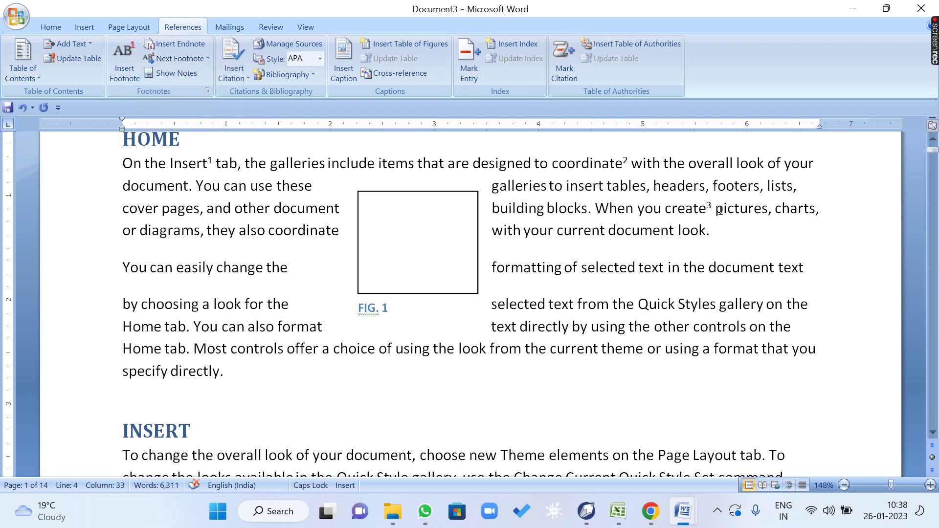
click(174, 74)
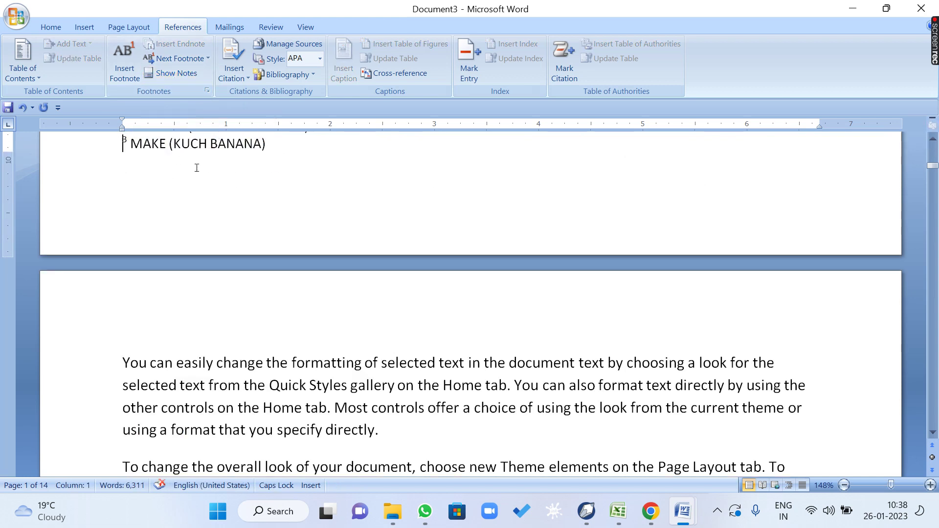